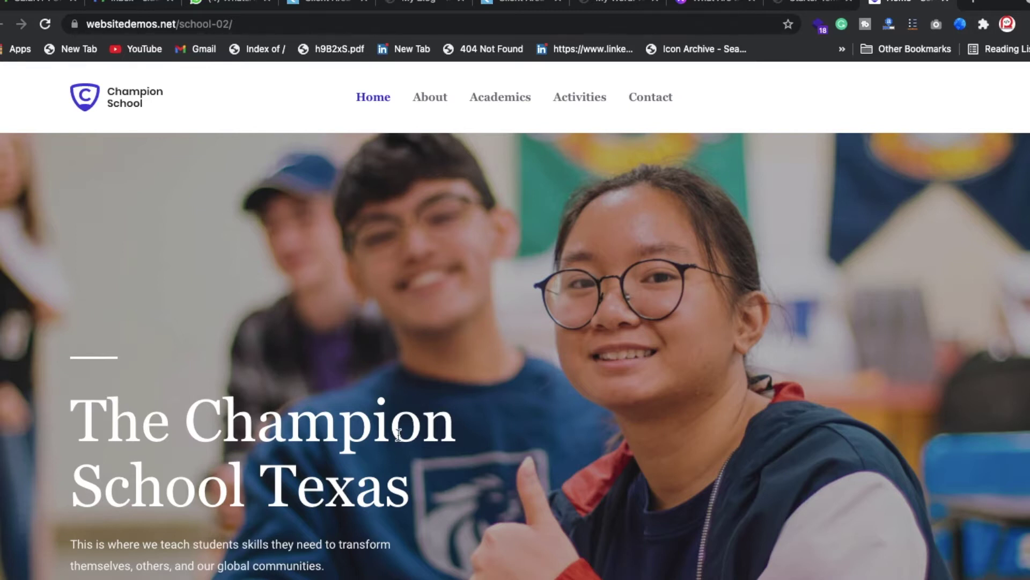
- Highlight the hero heading 'The Champion School Texas' on the school-02 demo homepage
{"action": "scroll", "coordinate": [398, 436], "scroll_direction": "down", "scroll_amount": 3}
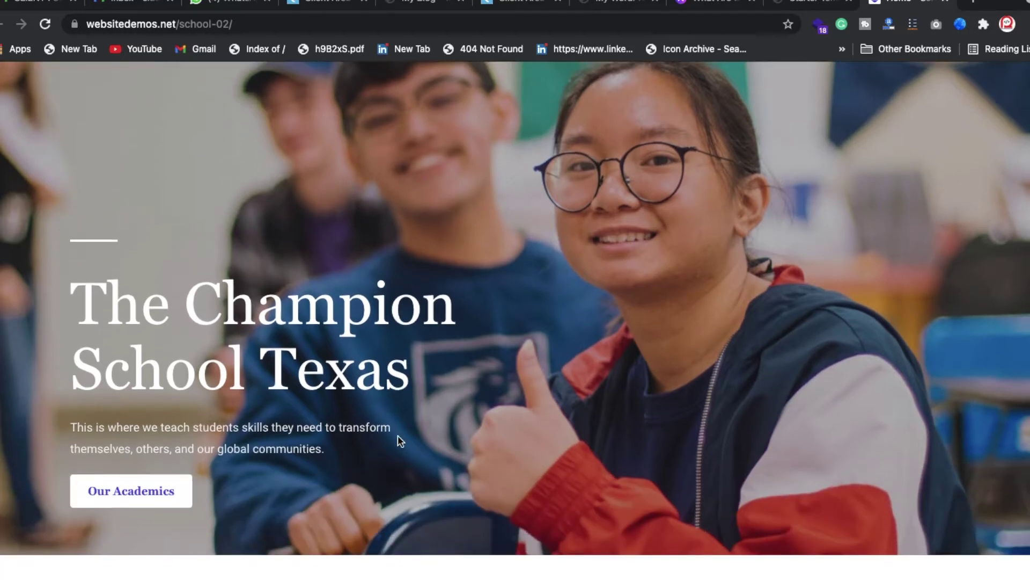
{"action": "scroll", "coordinate": [398, 441], "scroll_direction": "up", "scroll_amount": 3}
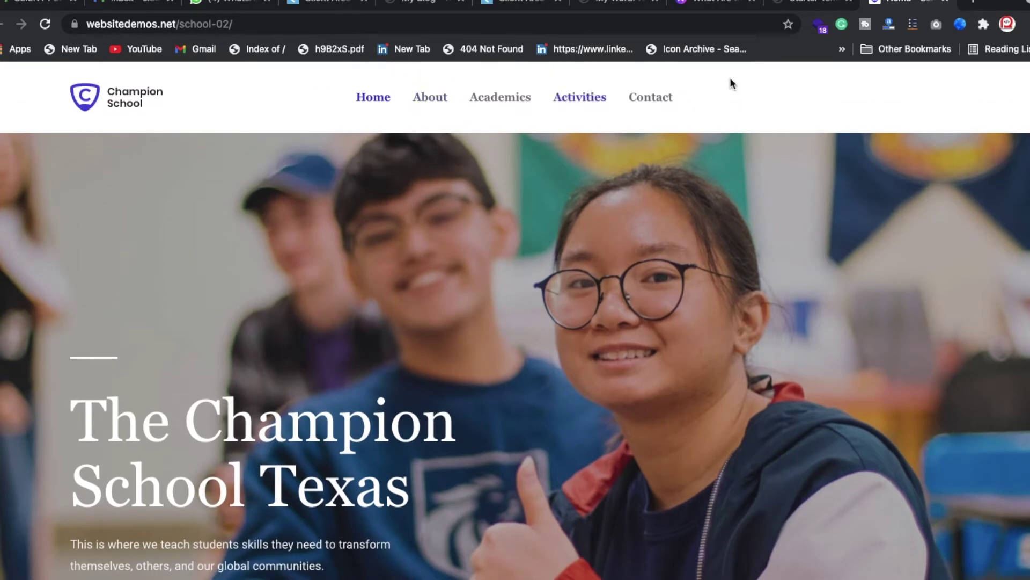
{"action": "scroll", "coordinate": [440, 260], "scroll_direction": "down", "scroll_amount": 3}
{"action": "scroll", "coordinate": [440, 259], "scroll_direction": "up", "scroll_amount": 3}
{"action": "triple_click", "coordinate": [299, 454]}
- Scroll past the stats to highlight the headmaster quote, continuing down to Curriculum Overview
{"action": "scroll", "coordinate": [290, 483], "scroll_direction": "down", "scroll_amount": 3}
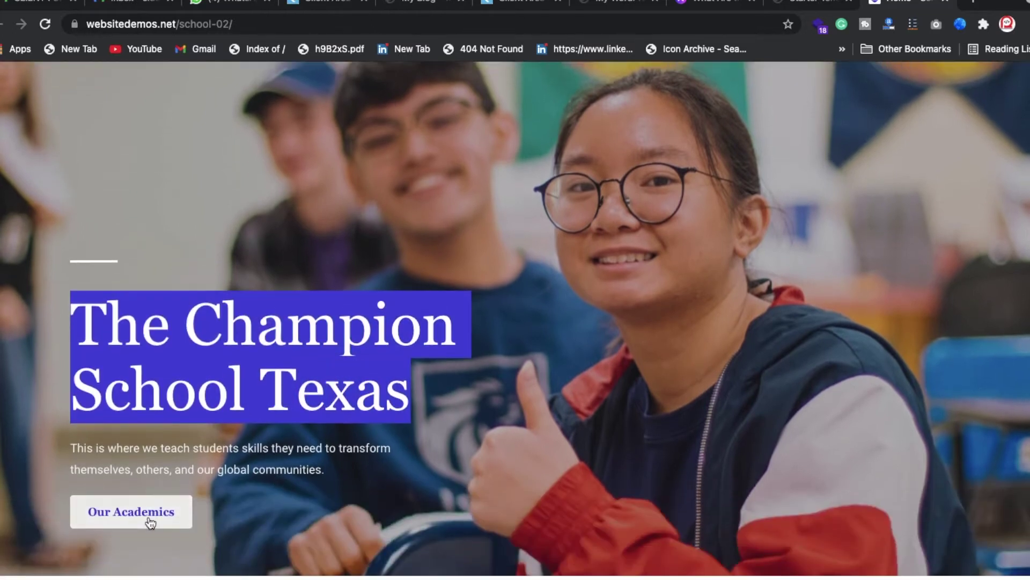
{"action": "scroll", "coordinate": [157, 547], "scroll_direction": "down", "scroll_amount": 8}
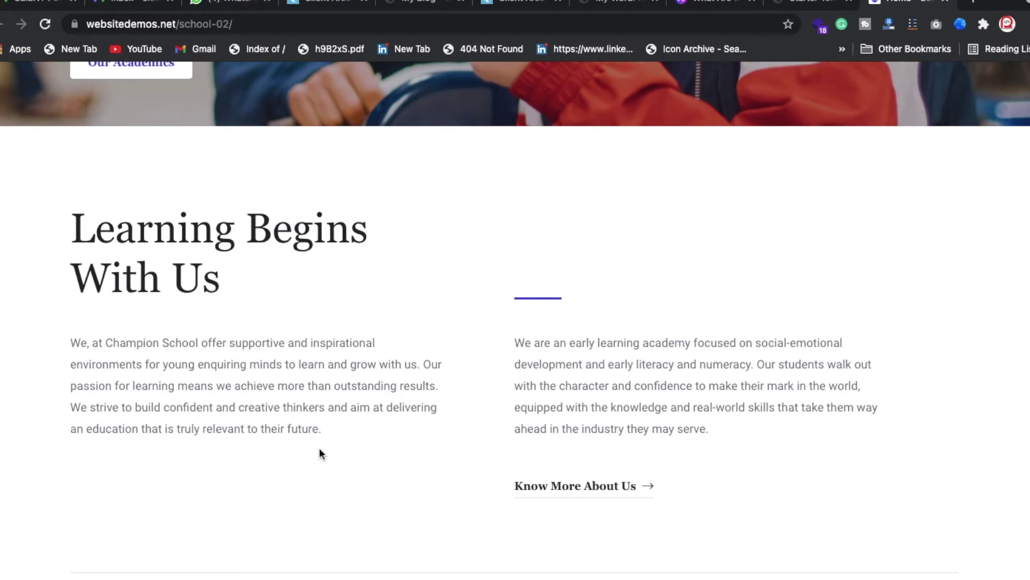
{"action": "scroll", "coordinate": [320, 450], "scroll_direction": "down", "scroll_amount": 7}
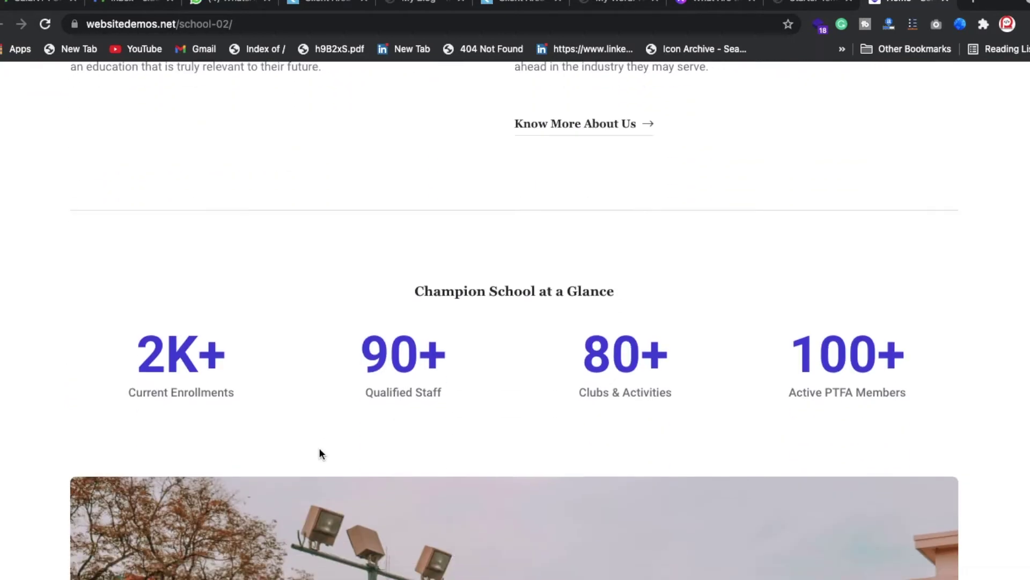
{"action": "scroll", "coordinate": [320, 453], "scroll_direction": "down", "scroll_amount": 5}
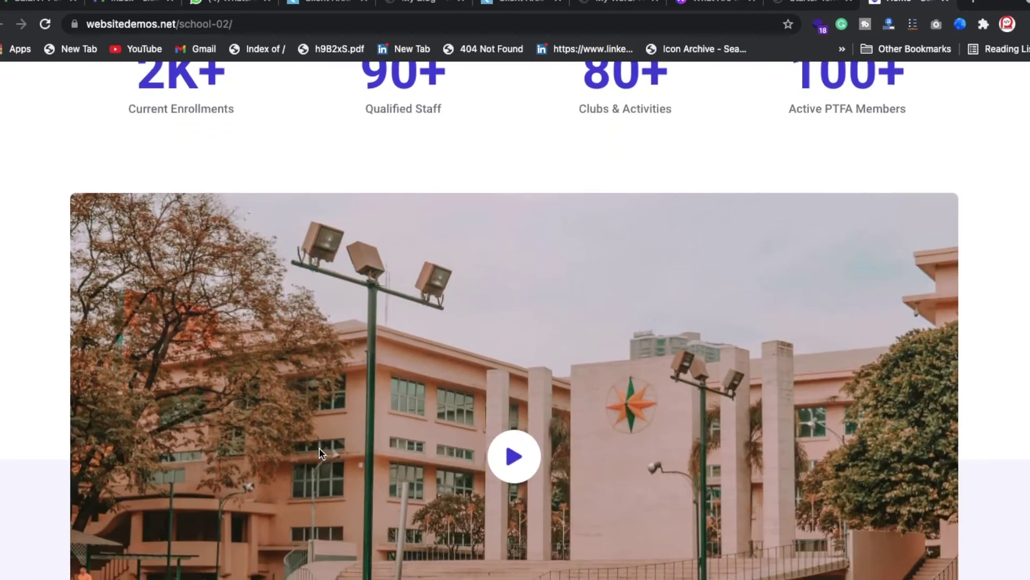
{"action": "scroll", "coordinate": [320, 454], "scroll_direction": "down", "scroll_amount": 1}
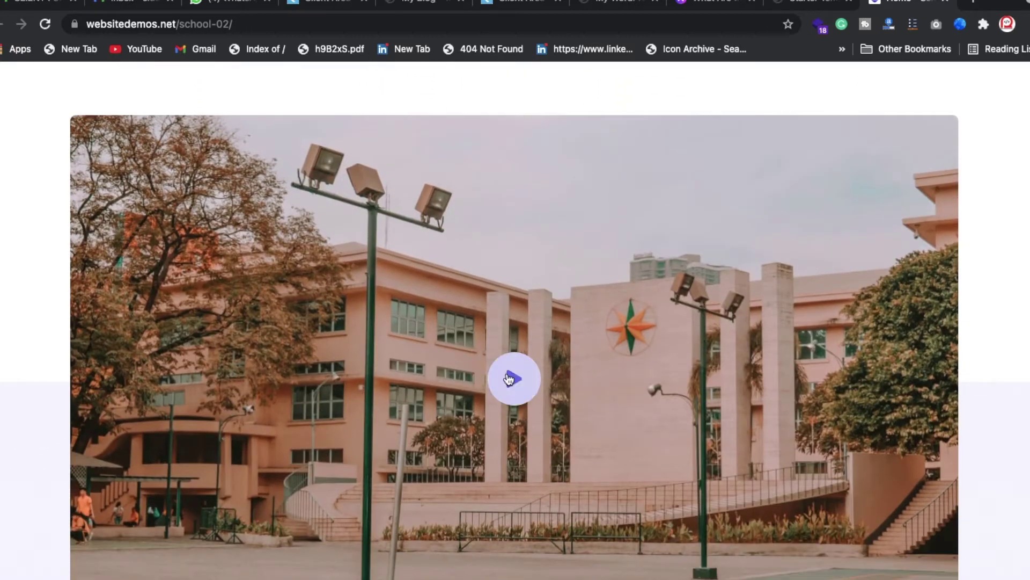
{"action": "scroll", "coordinate": [409, 346], "scroll_direction": "down", "scroll_amount": 1}
{"action": "scroll", "coordinate": [410, 350], "scroll_direction": "down", "scroll_amount": 3}
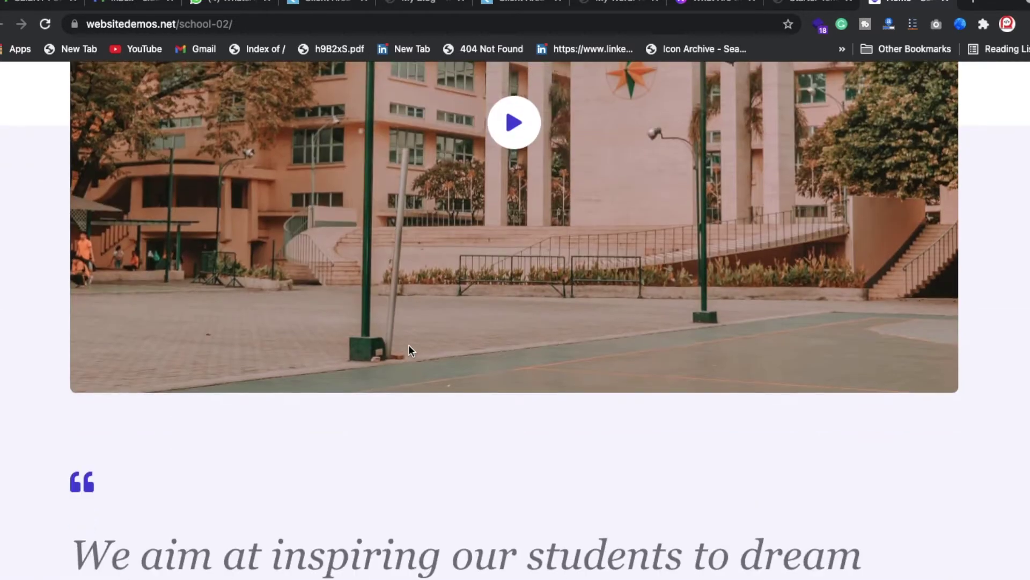
{"action": "scroll", "coordinate": [408, 354], "scroll_direction": "down", "scroll_amount": 5}
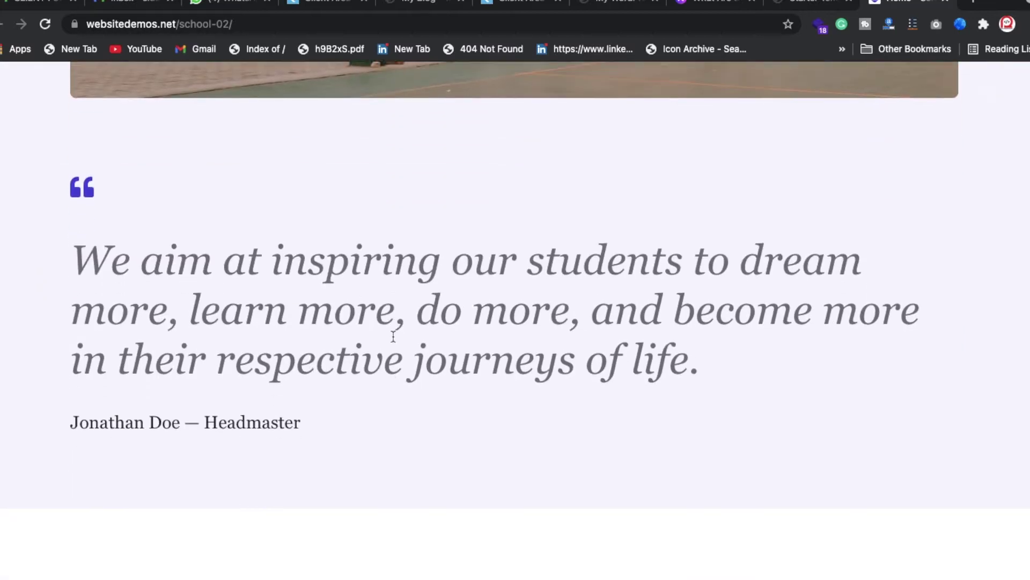
{"action": "triple_click", "coordinate": [394, 336]}
{"action": "scroll", "coordinate": [394, 338], "scroll_direction": "down", "scroll_amount": 6}
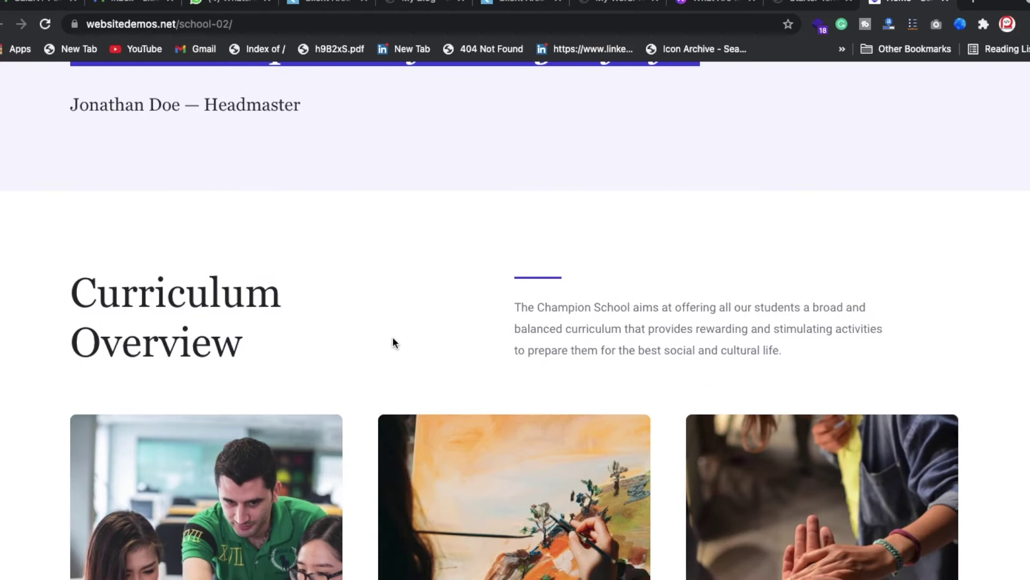
{"action": "scroll", "coordinate": [394, 342], "scroll_direction": "down", "scroll_amount": 3}
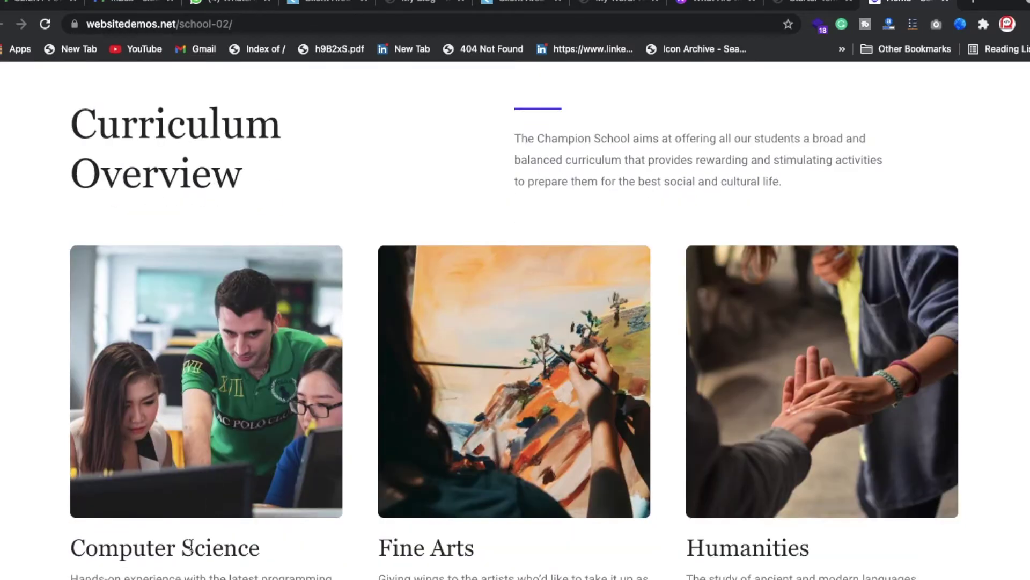
- Highlight the Computer Science heading and scroll through activities to the subscribe form's email field
{"action": "double_click", "coordinate": [190, 546]}
{"action": "triple_click", "coordinate": [191, 546]}
{"action": "scroll", "coordinate": [191, 547], "scroll_direction": "down", "scroll_amount": 2}
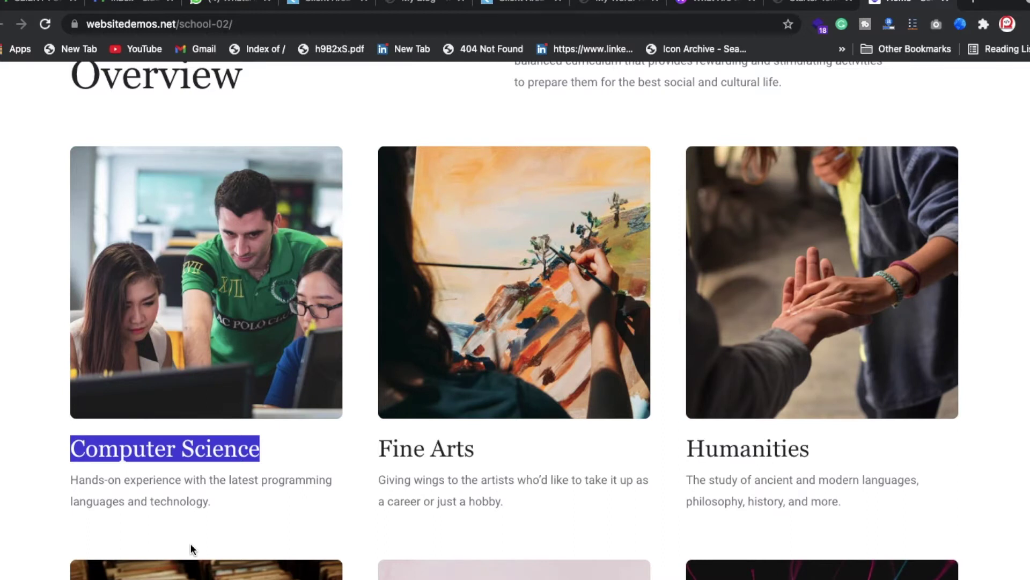
{"action": "scroll", "coordinate": [191, 545], "scroll_direction": "down", "scroll_amount": 8}
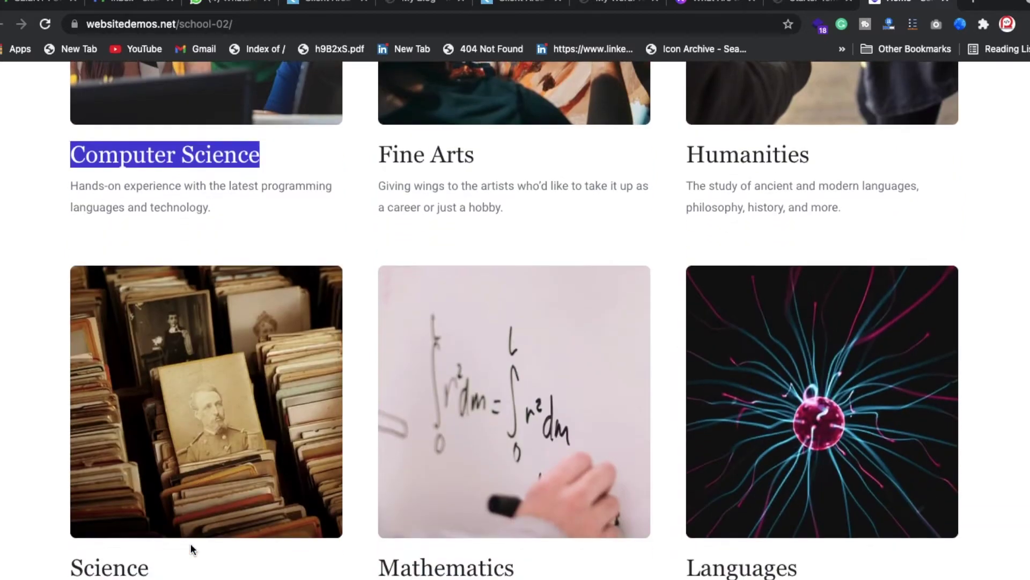
{"action": "scroll", "coordinate": [191, 545], "scroll_direction": "down", "scroll_amount": 7}
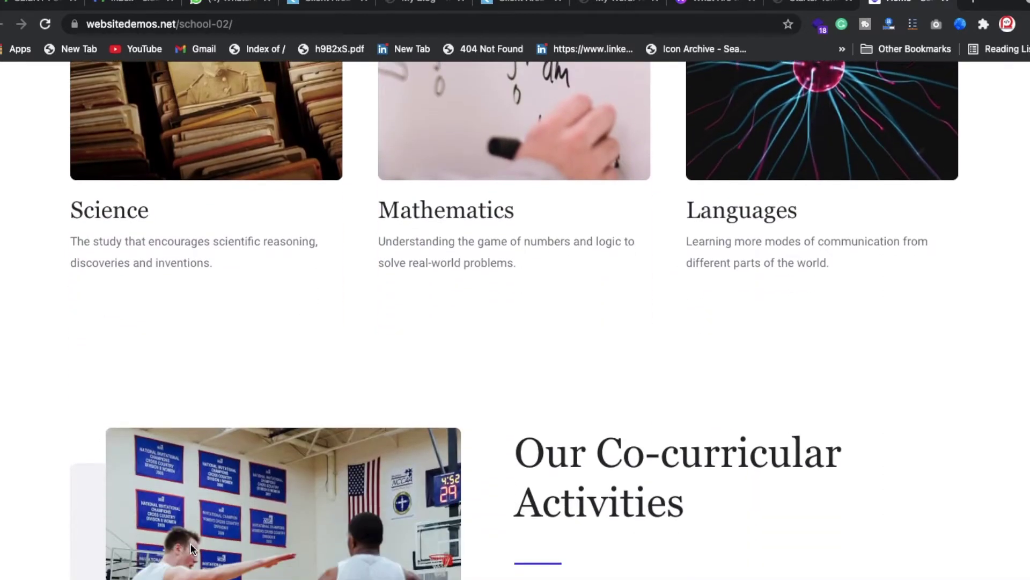
{"action": "scroll", "coordinate": [191, 547], "scroll_direction": "down", "scroll_amount": 2}
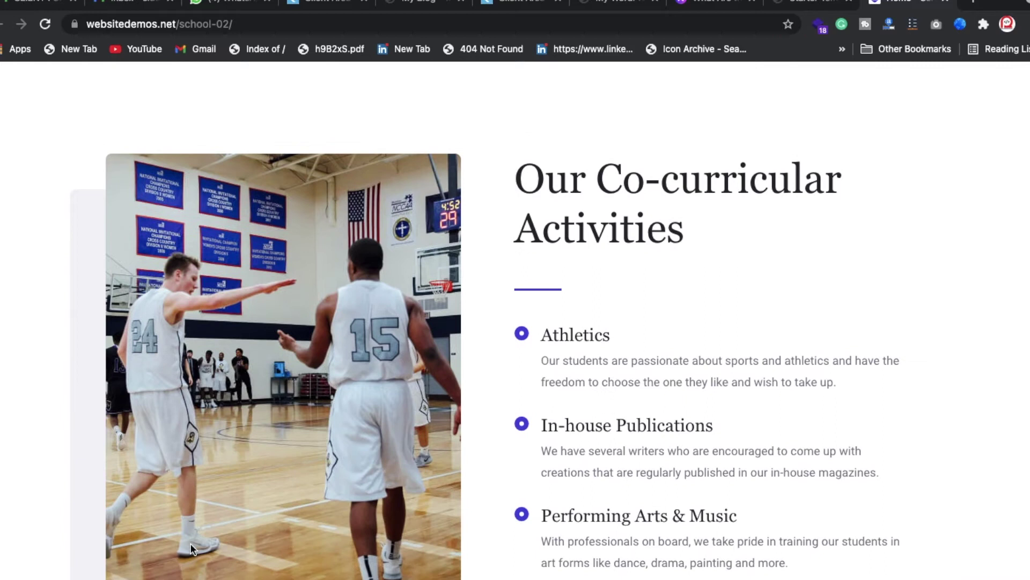
{"action": "scroll", "coordinate": [191, 545], "scroll_direction": "down", "scroll_amount": 3}
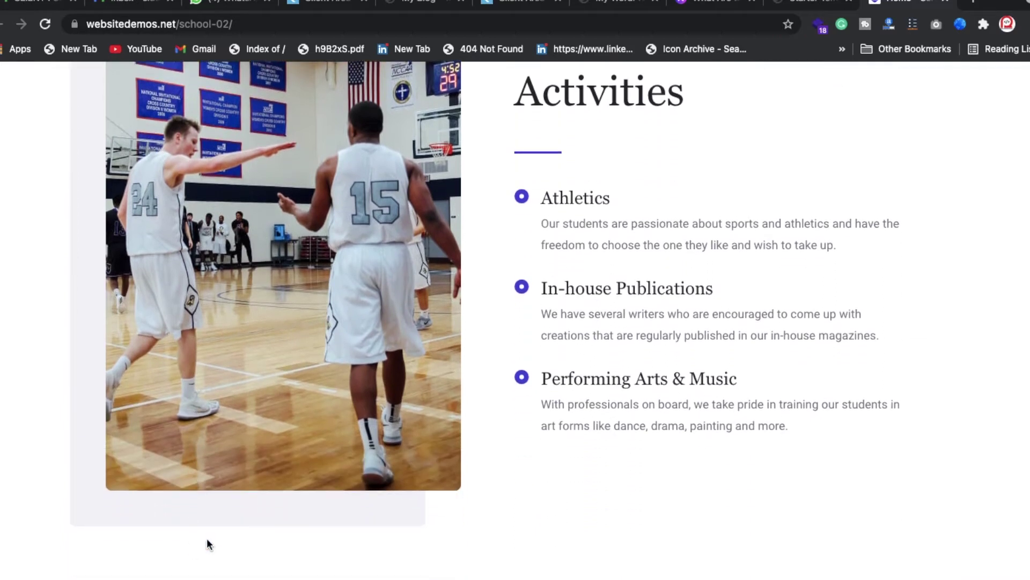
{"action": "scroll", "coordinate": [546, 309], "scroll_direction": "up", "scroll_amount": 2}
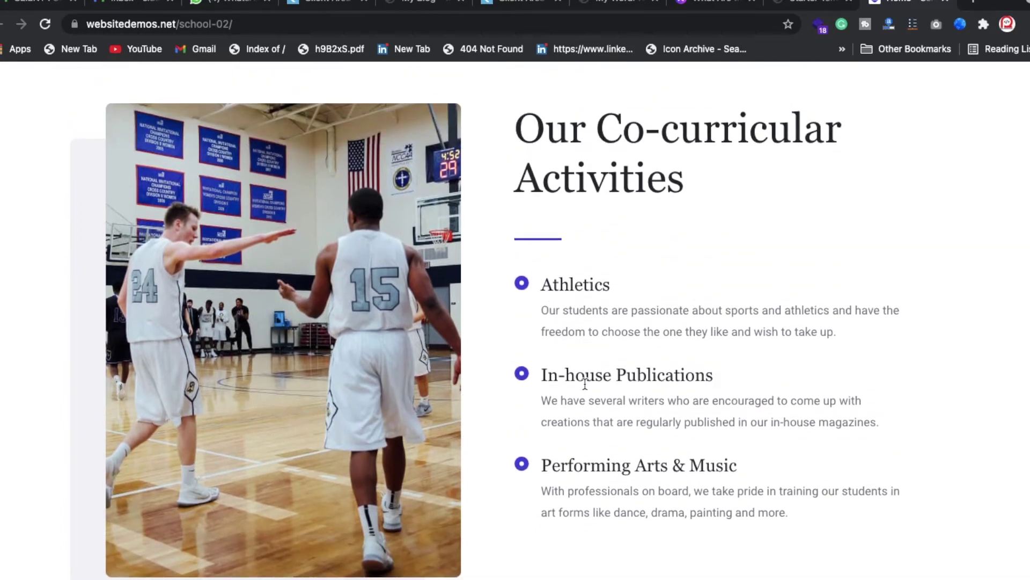
{"action": "scroll", "coordinate": [585, 382], "scroll_direction": "down", "scroll_amount": 9}
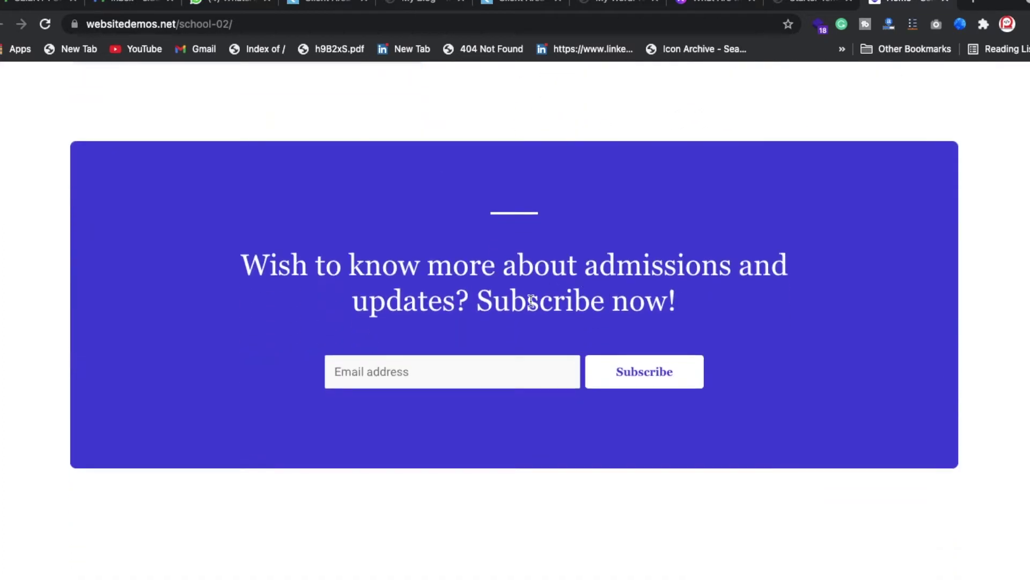
{"action": "left_click", "coordinate": [422, 365]}
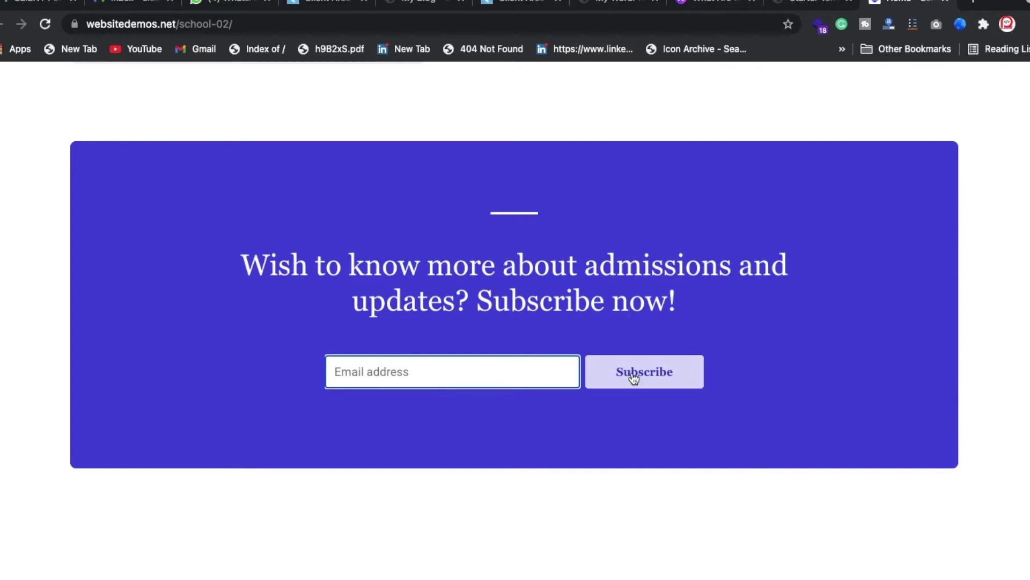
{"action": "scroll", "coordinate": [546, 456], "scroll_direction": "down", "scroll_amount": 5}
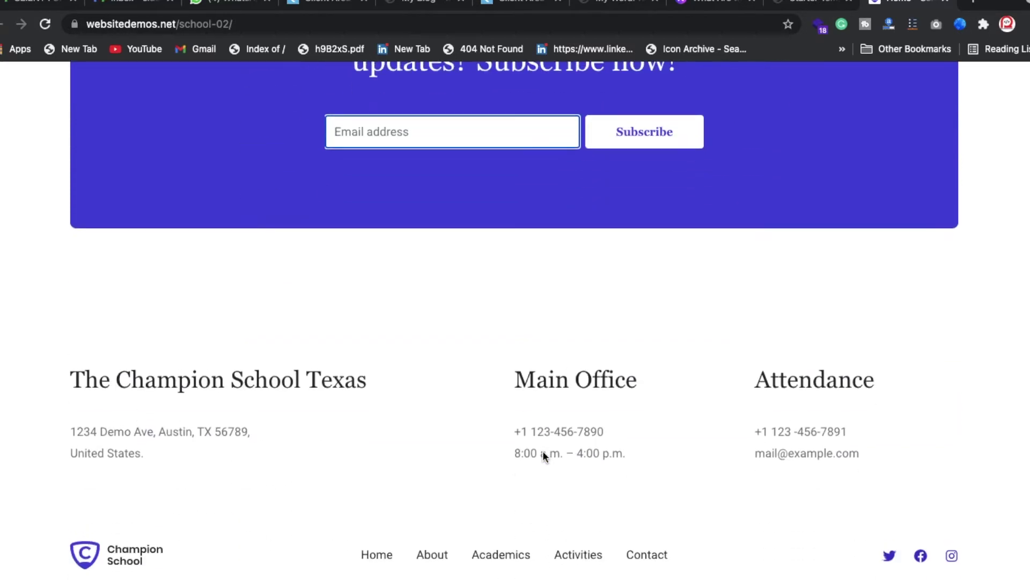
- Highlight the footer heading, Main Office, phone, office hours and Attendance lines, then open About
{"action": "triple_click", "coordinate": [298, 379]}
{"action": "left_click", "coordinate": [240, 449]}
{"action": "double_click", "coordinate": [535, 382]}
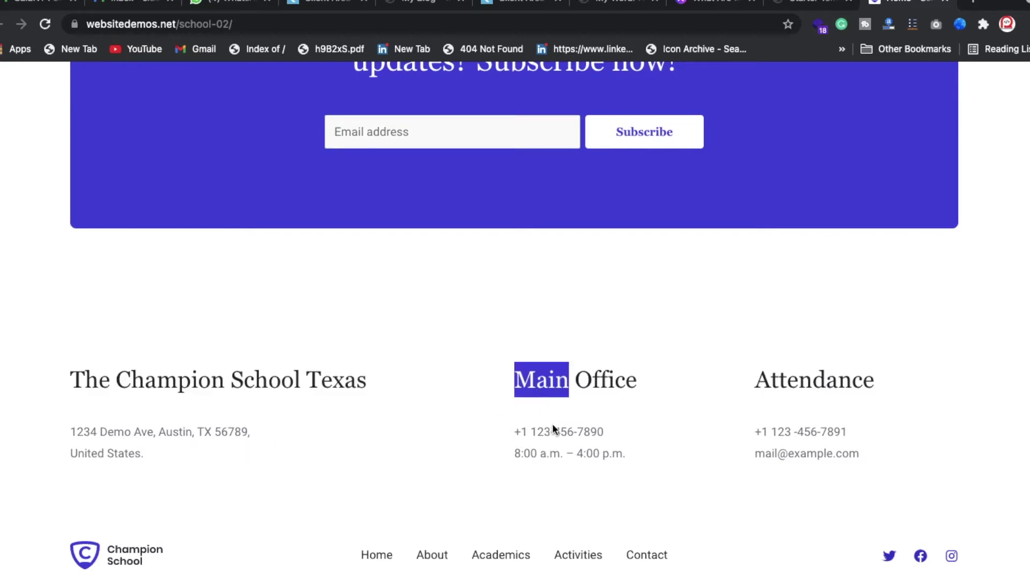
{"action": "left_click", "coordinate": [561, 460]}
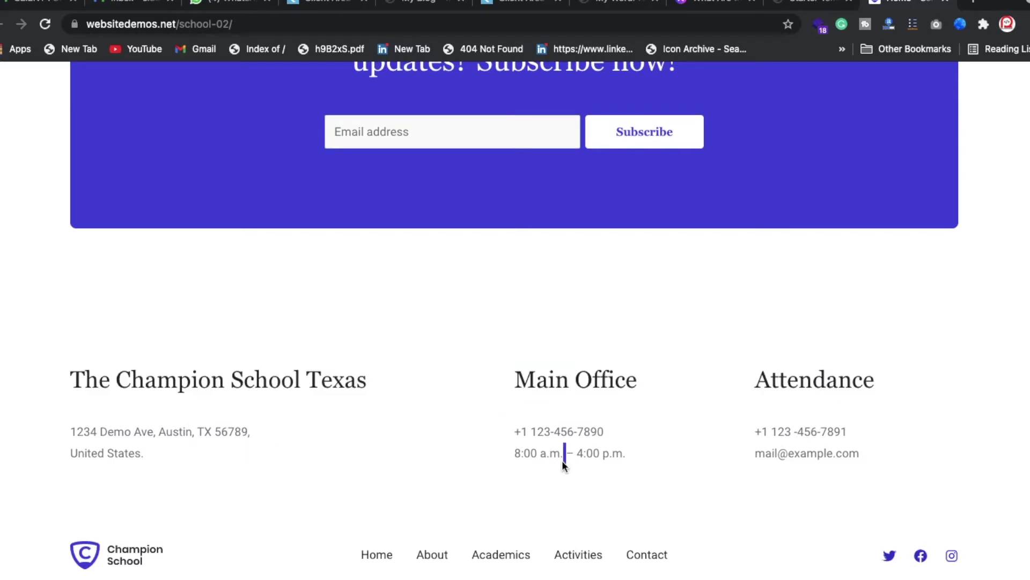
{"action": "triple_click", "coordinate": [563, 421]}
{"action": "left_click", "coordinate": [562, 460]}
{"action": "triple_click", "coordinate": [562, 460]}
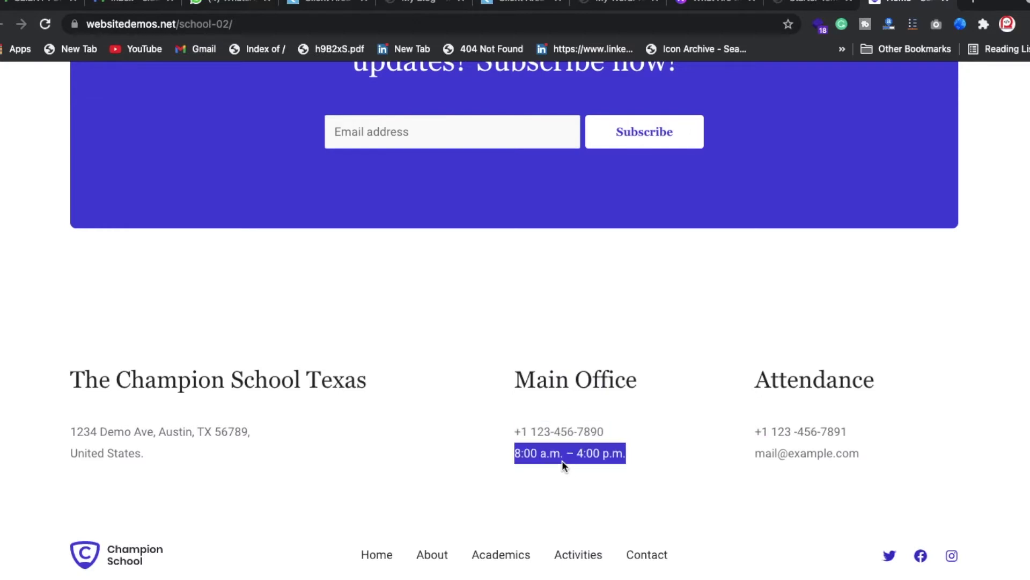
{"action": "triple_click", "coordinate": [792, 431]}
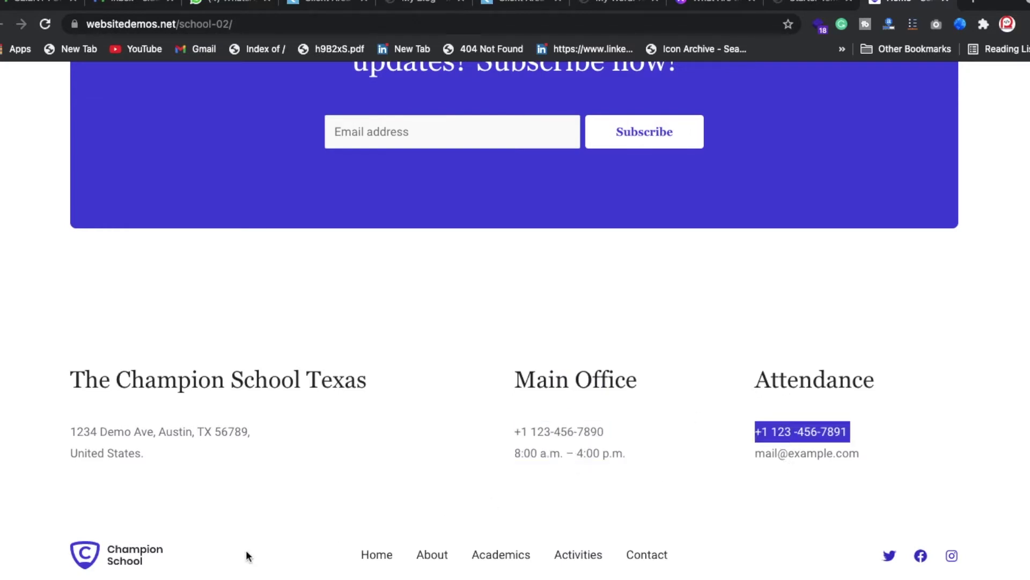
{"action": "left_click", "coordinate": [423, 556]}
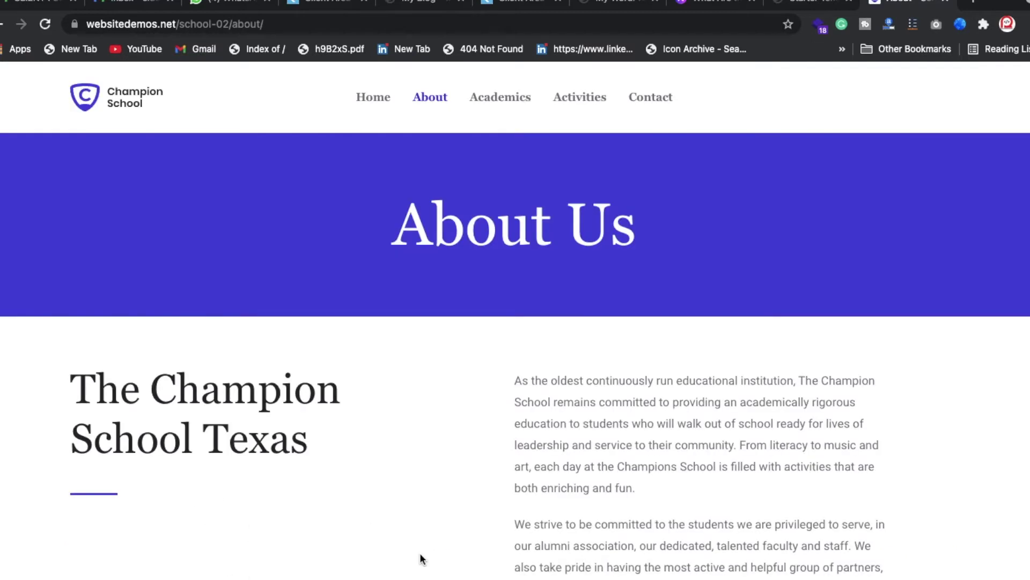
- Highlight the first About Us paragraph and 'The Champion School Texas' heading
{"action": "triple_click", "coordinate": [574, 425]}
{"action": "scroll", "coordinate": [573, 426], "scroll_direction": "down", "scroll_amount": 6}
{"action": "scroll", "coordinate": [488, 266], "scroll_direction": "up", "scroll_amount": 4}
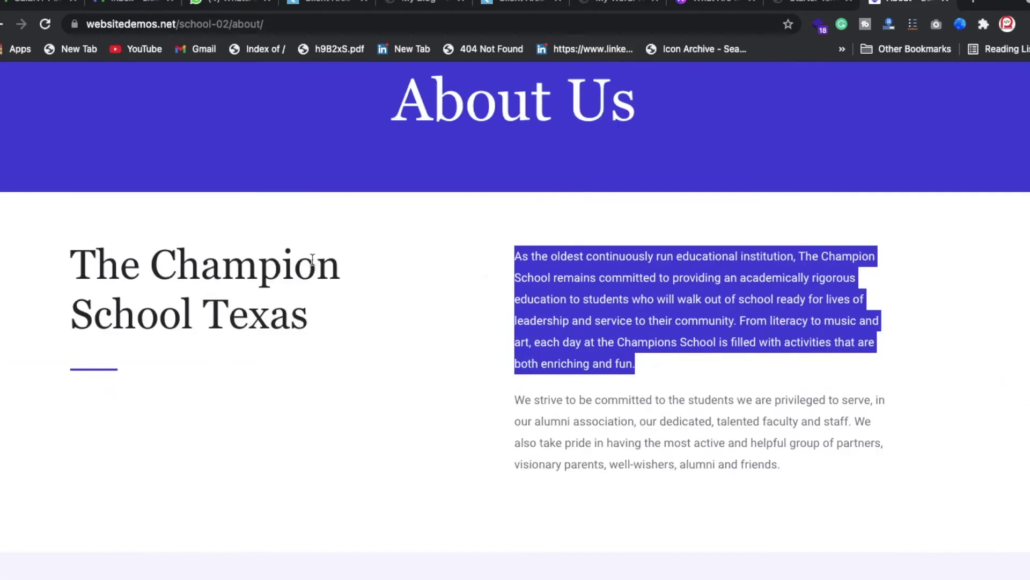
{"action": "triple_click", "coordinate": [312, 260]}
{"action": "scroll", "coordinate": [352, 383], "scroll_direction": "down", "scroll_amount": 8}
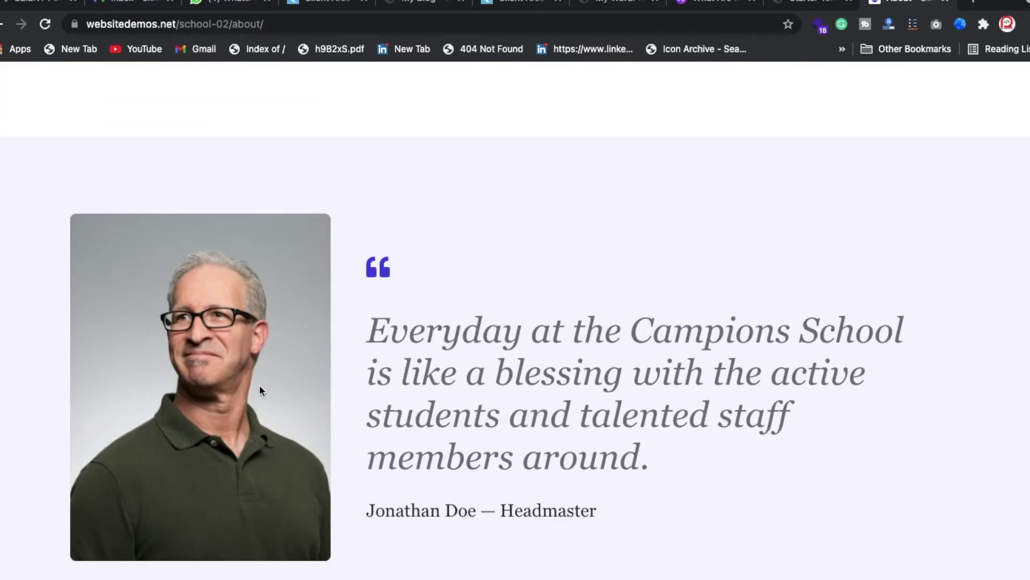
{"action": "scroll", "coordinate": [432, 399], "scroll_direction": "down", "scroll_amount": 1}
{"action": "scroll", "coordinate": [434, 400], "scroll_direction": "down", "scroll_amount": 3}
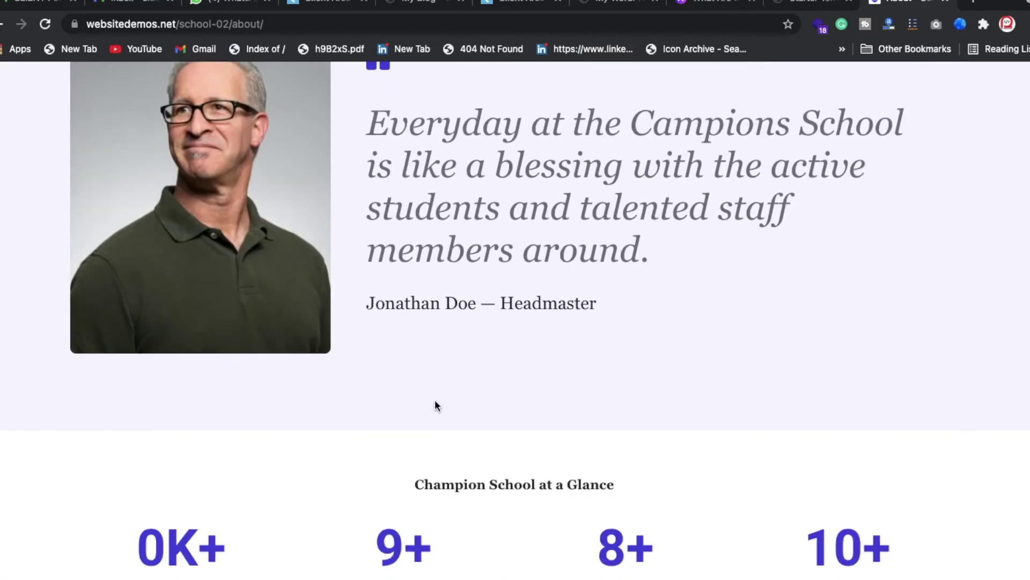
{"action": "scroll", "coordinate": [272, 235], "scroll_direction": "up", "scroll_amount": 1}
{"action": "scroll", "coordinate": [272, 235], "scroll_direction": "up", "scroll_amount": 1}
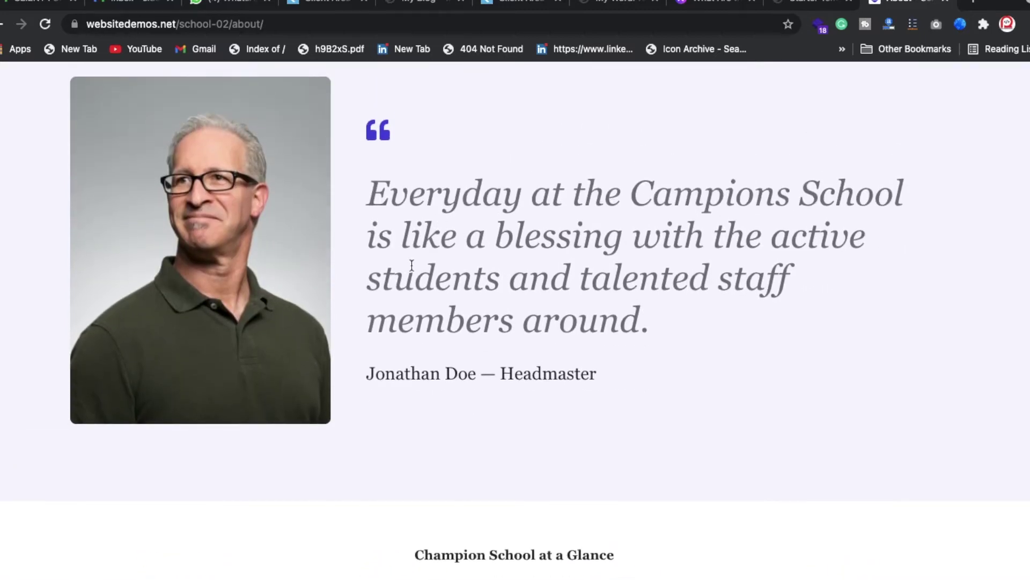
- Scroll down to highlight the Mission Statement heading, then go to the Academics page
{"action": "scroll", "coordinate": [472, 337], "scroll_direction": "down", "scroll_amount": 5}
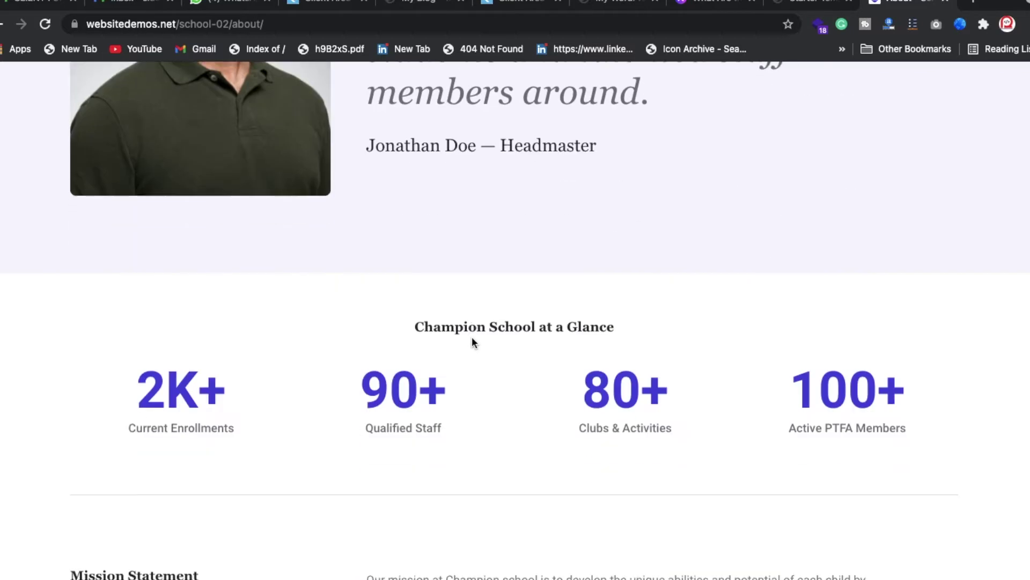
{"action": "scroll", "coordinate": [473, 338], "scroll_direction": "up", "scroll_amount": 1}
{"action": "scroll", "coordinate": [541, 152], "scroll_direction": "up", "scroll_amount": 5}
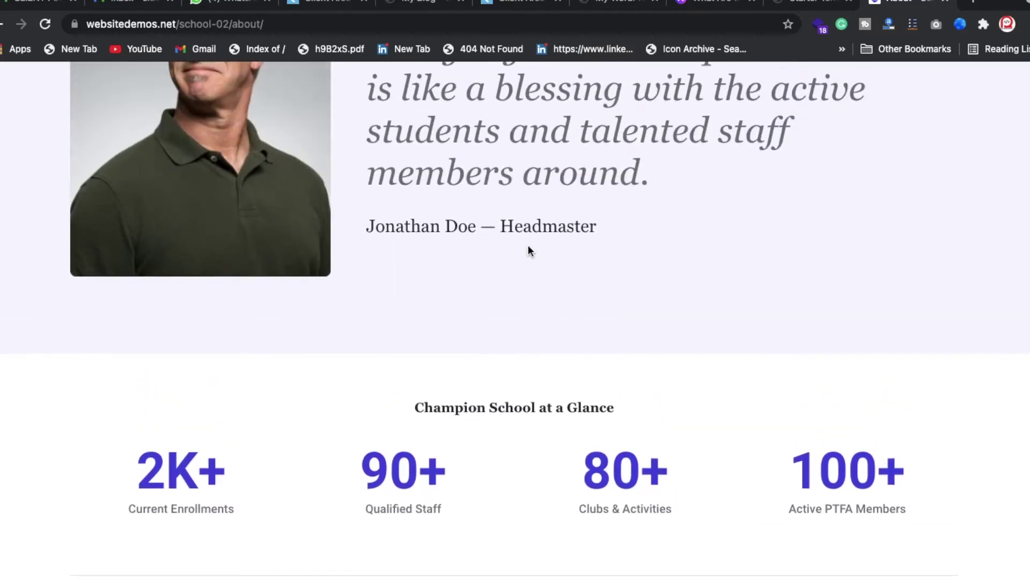
{"action": "scroll", "coordinate": [313, 278], "scroll_direction": "down", "scroll_amount": 4}
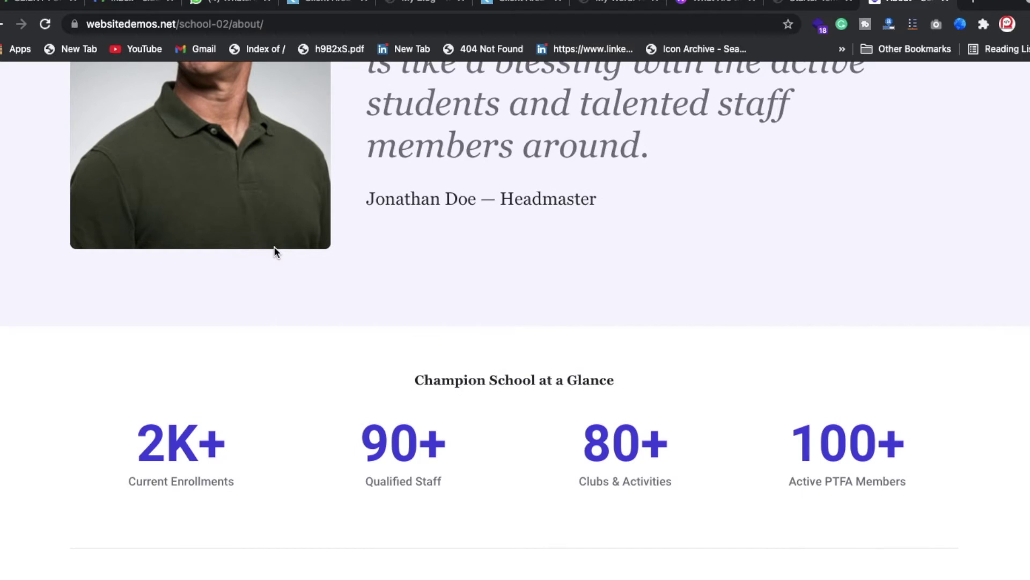
{"action": "scroll", "coordinate": [267, 273], "scroll_direction": "down", "scroll_amount": 1}
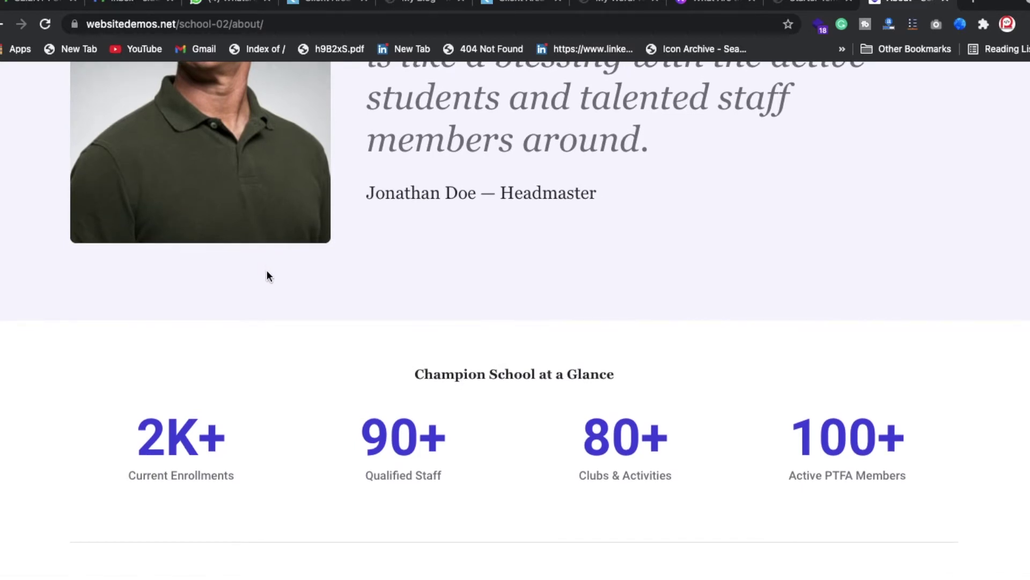
{"action": "scroll", "coordinate": [267, 372], "scroll_direction": "down", "scroll_amount": 4}
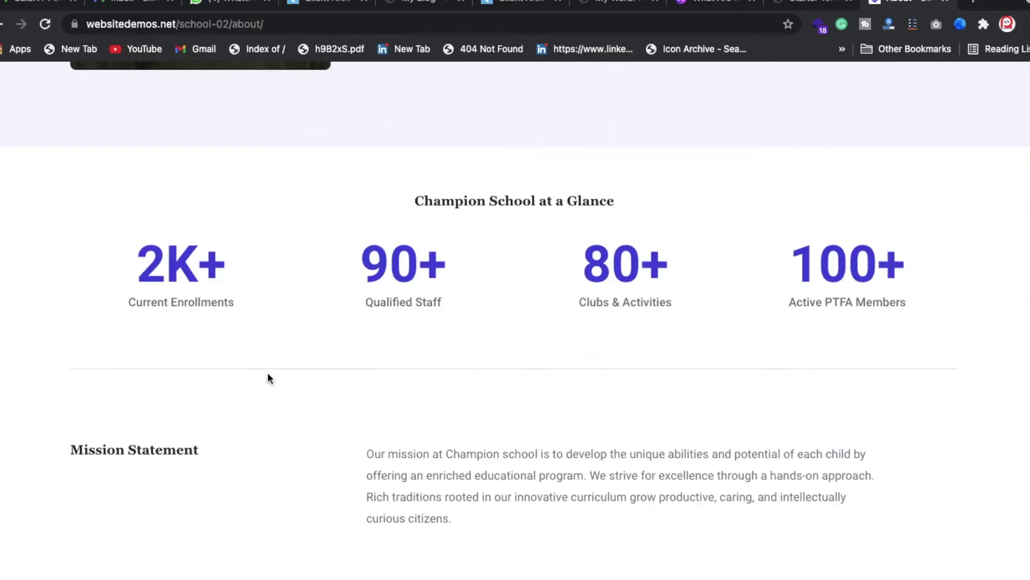
{"action": "triple_click", "coordinate": [191, 392]}
{"action": "scroll", "coordinate": [169, 476], "scroll_direction": "down", "scroll_amount": 7}
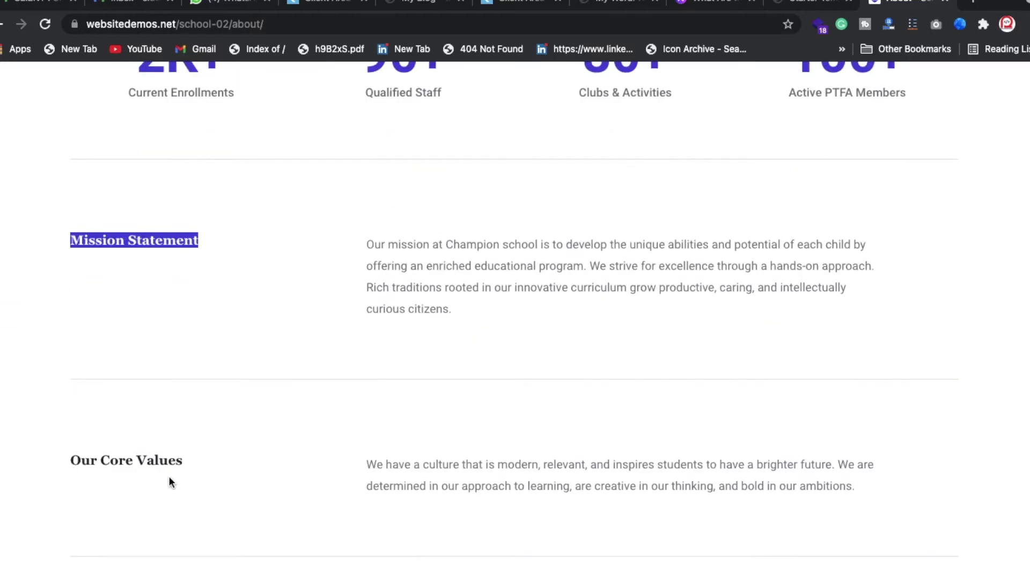
{"action": "scroll", "coordinate": [168, 475], "scroll_direction": "down", "scroll_amount": 4}
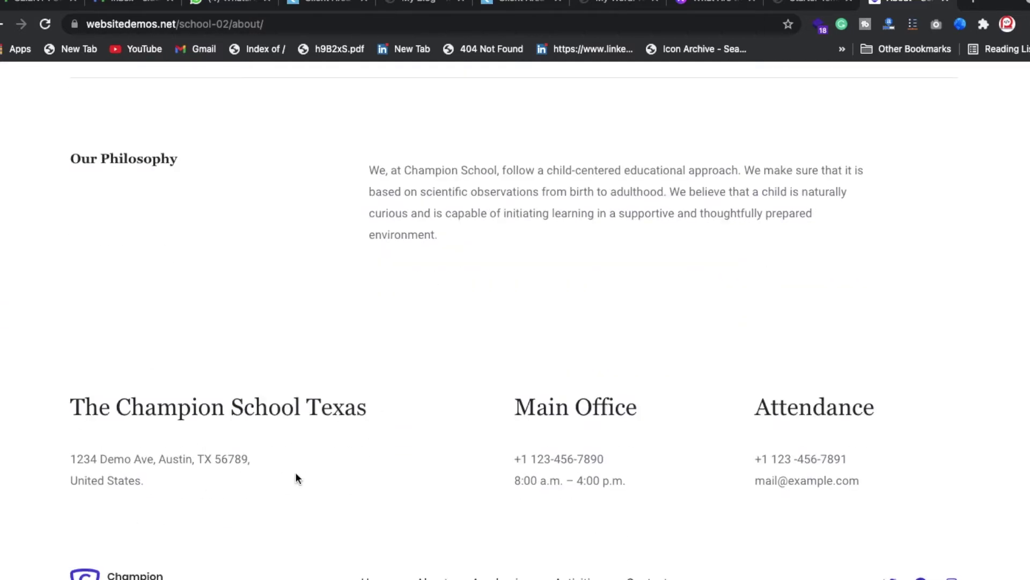
{"action": "scroll", "coordinate": [437, 241], "scroll_direction": "up", "scroll_amount": 20}
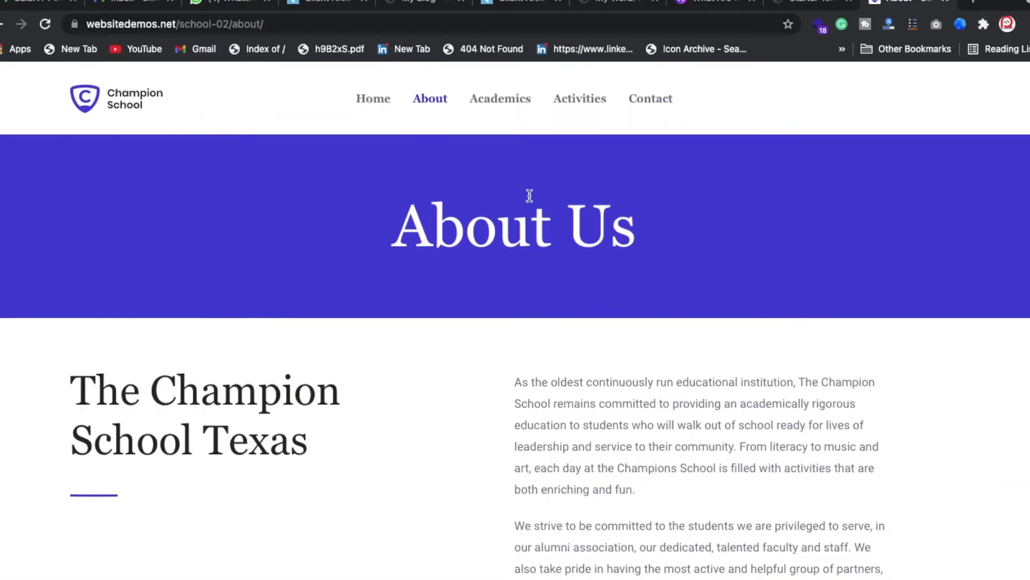
{"action": "left_click", "coordinate": [510, 106]}
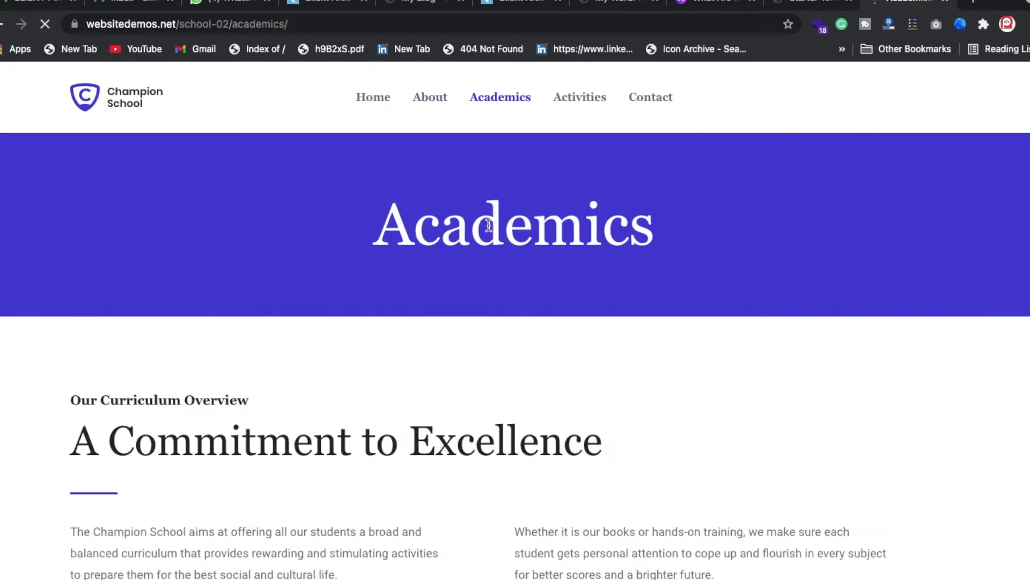
- Skim the Academics page and then the Co-curricular Activities page
{"action": "scroll", "coordinate": [465, 388], "scroll_direction": "down", "scroll_amount": 3}
{"action": "scroll", "coordinate": [465, 387], "scroll_direction": "down", "scroll_amount": 10}
{"action": "scroll", "coordinate": [464, 388], "scroll_direction": "up", "scroll_amount": 15}
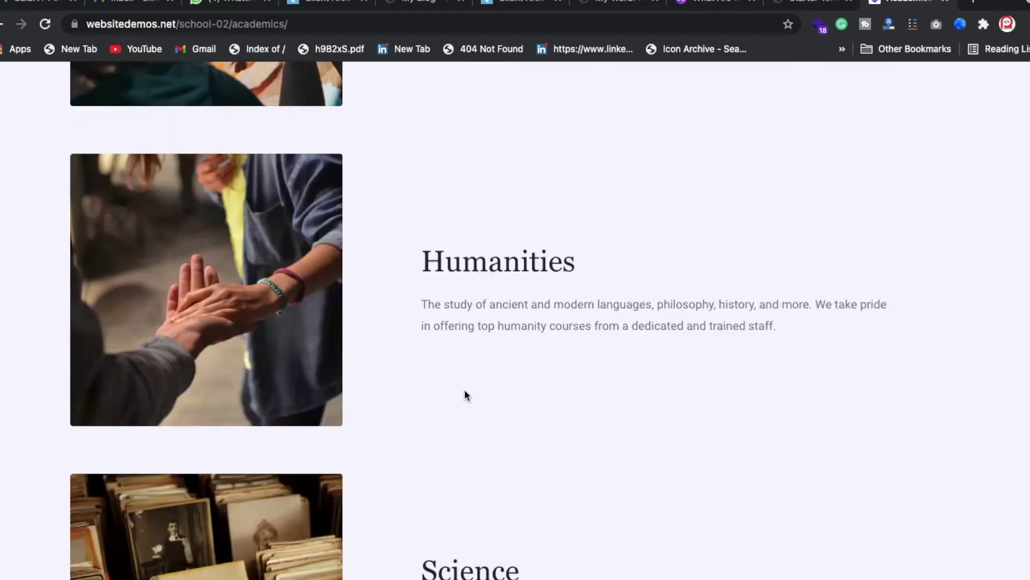
{"action": "scroll", "coordinate": [464, 390], "scroll_direction": "down", "scroll_amount": 1}
{"action": "left_click", "coordinate": [580, 112]}
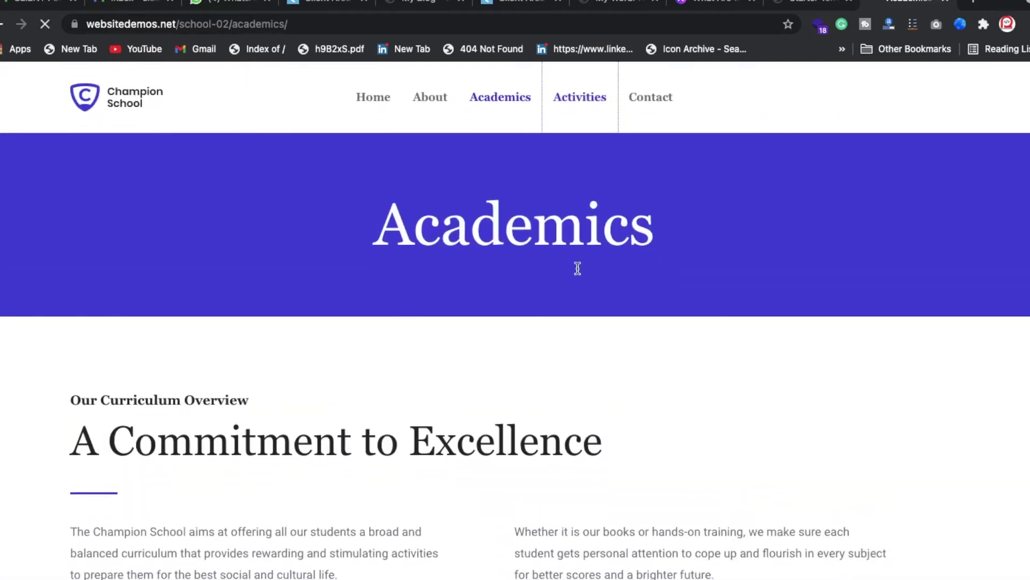
{"action": "scroll", "coordinate": [529, 421], "scroll_direction": "down", "scroll_amount": 20}
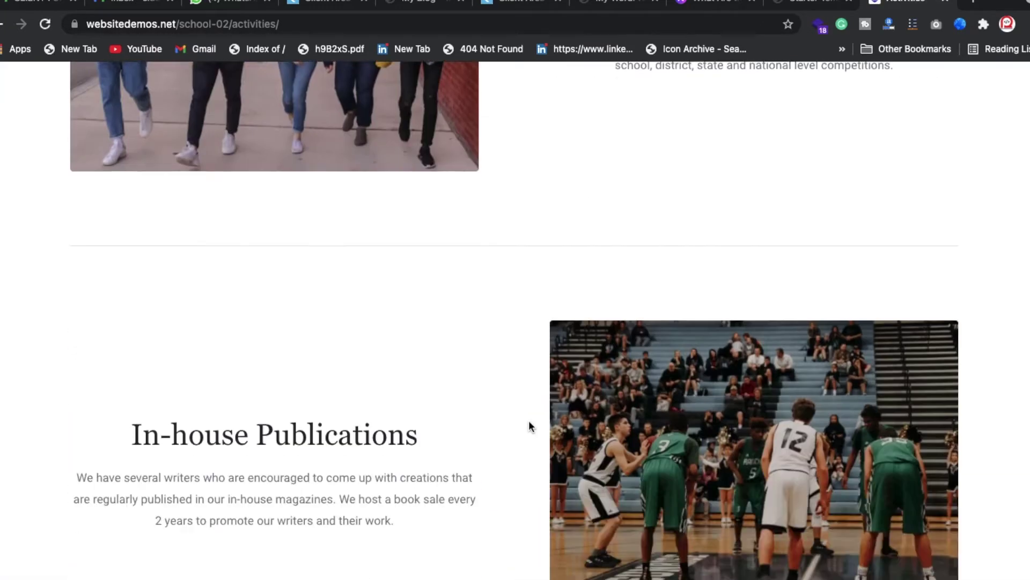
{"action": "scroll", "coordinate": [529, 420], "scroll_direction": "up", "scroll_amount": 20}
- Open the Contact Us page and scroll over its message form
{"action": "left_click", "coordinate": [661, 101]}
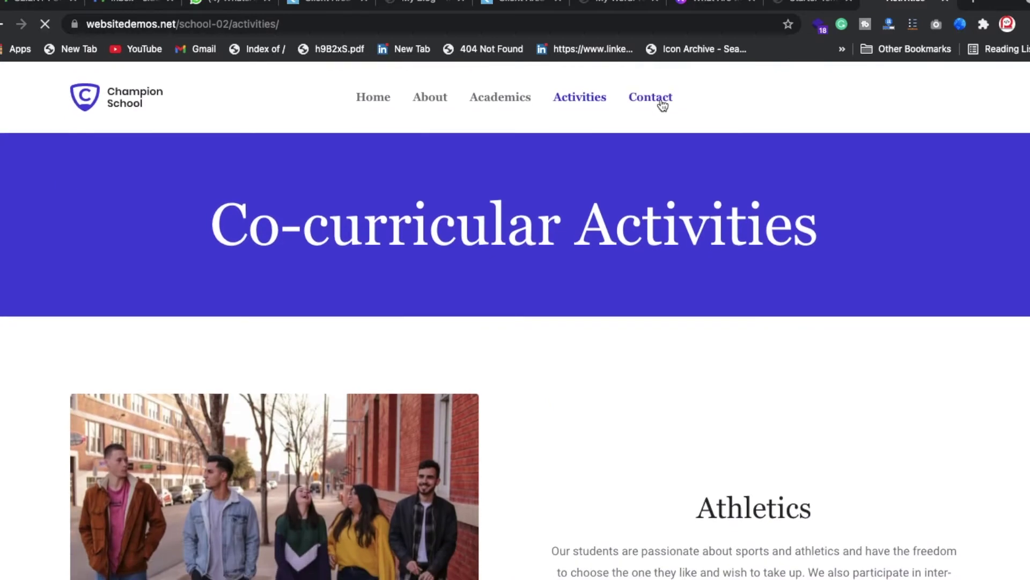
{"action": "scroll", "coordinate": [602, 409], "scroll_direction": "down", "scroll_amount": 10}
{"action": "scroll", "coordinate": [602, 409], "scroll_direction": "up", "scroll_amount": 10}
{"action": "scroll", "coordinate": [603, 407], "scroll_direction": "down", "scroll_amount": 1}
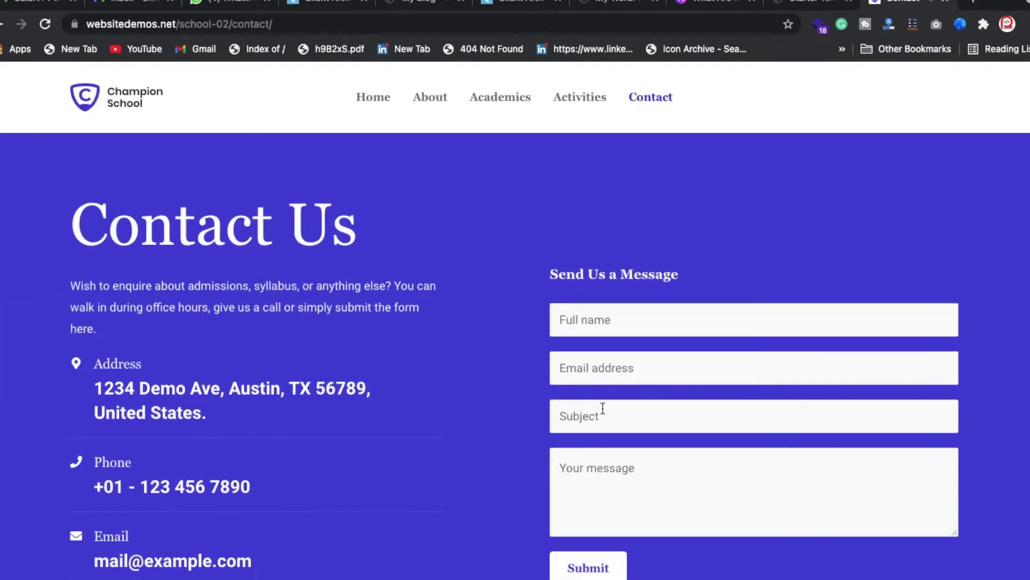
- Load domainracer.com in a new tab from the 'dom' address-bar suggestion
{"action": "key", "text": "ctrl+t"}
{"action": "type", "text": "doa"}
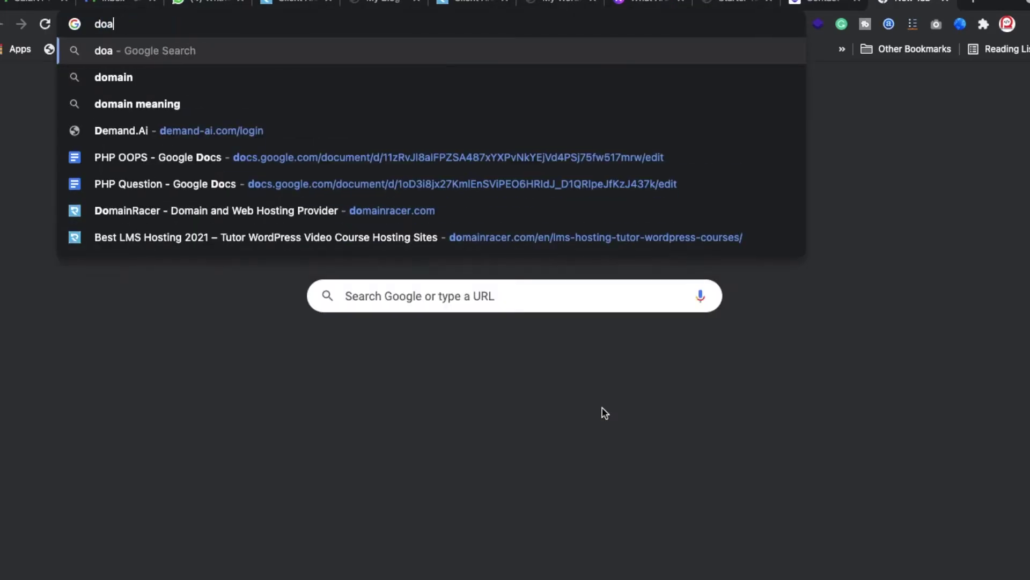
{"action": "key", "text": "BackSpace"}
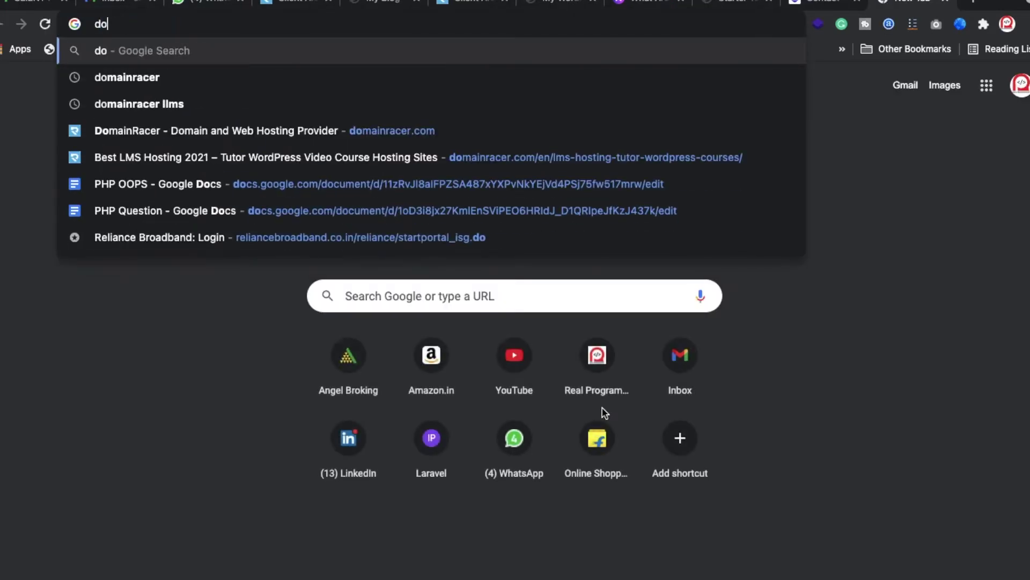
{"action": "type", "text": "main"}
{"action": "key", "text": "Return"}
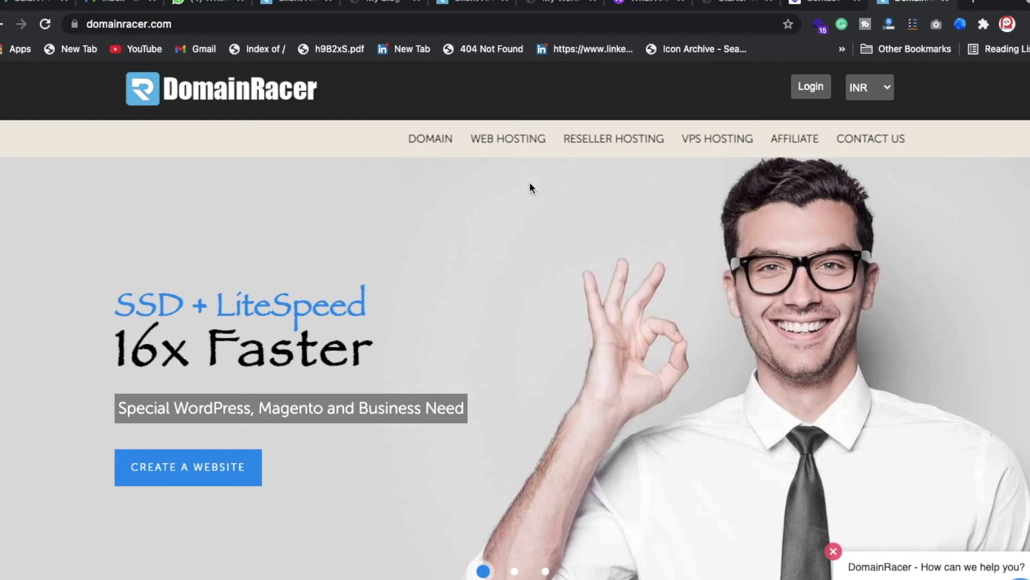
- Search domain availability for 'dpsdelhi' on the Register Domain page
{"action": "left_click", "coordinate": [444, 140]}
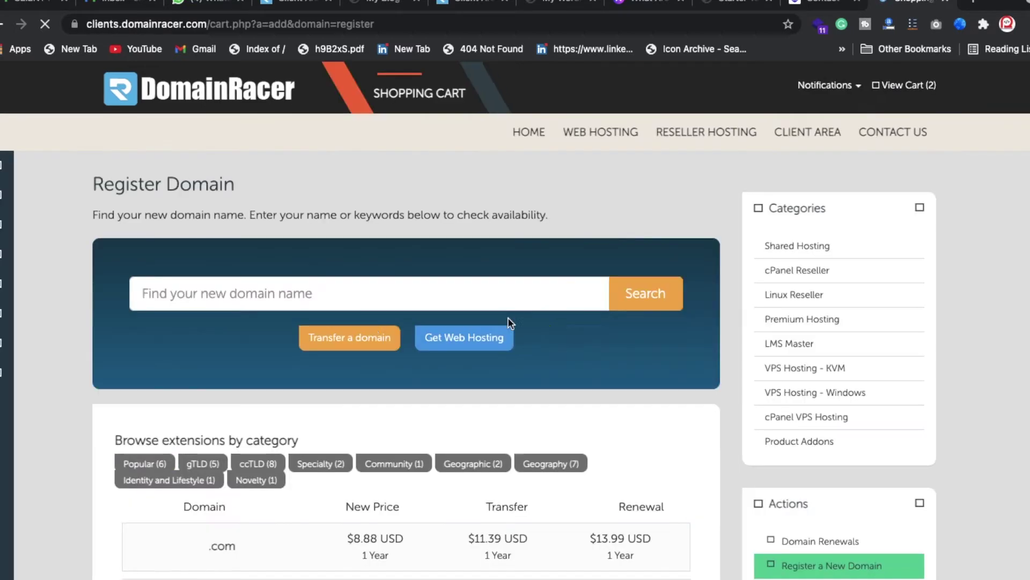
{"action": "left_click", "coordinate": [327, 299]}
{"action": "type", "text": "dpsdelhi"}
{"action": "key", "text": "Return"}
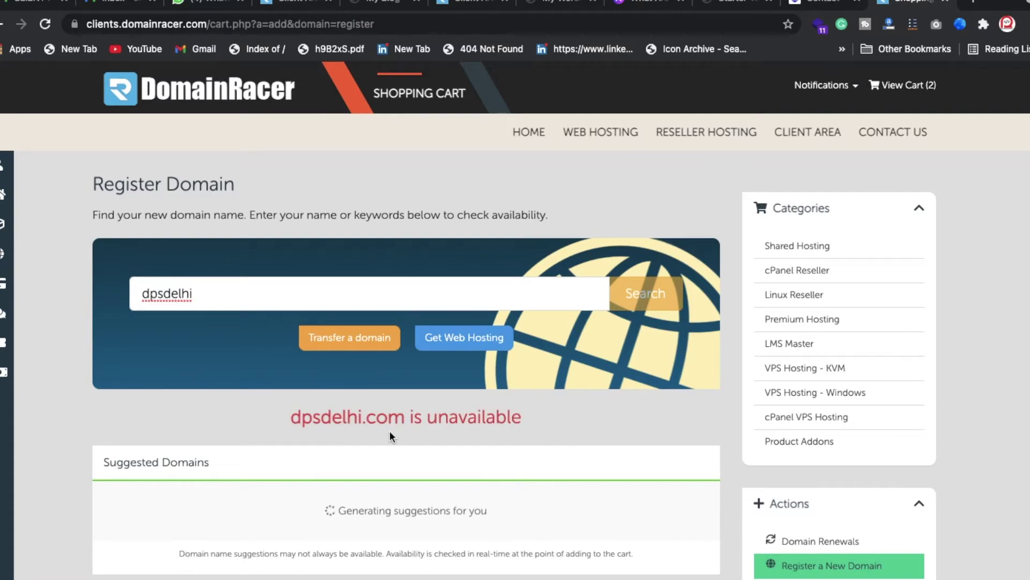
{"action": "scroll", "coordinate": [266, 395], "scroll_direction": "down", "scroll_amount": 3}
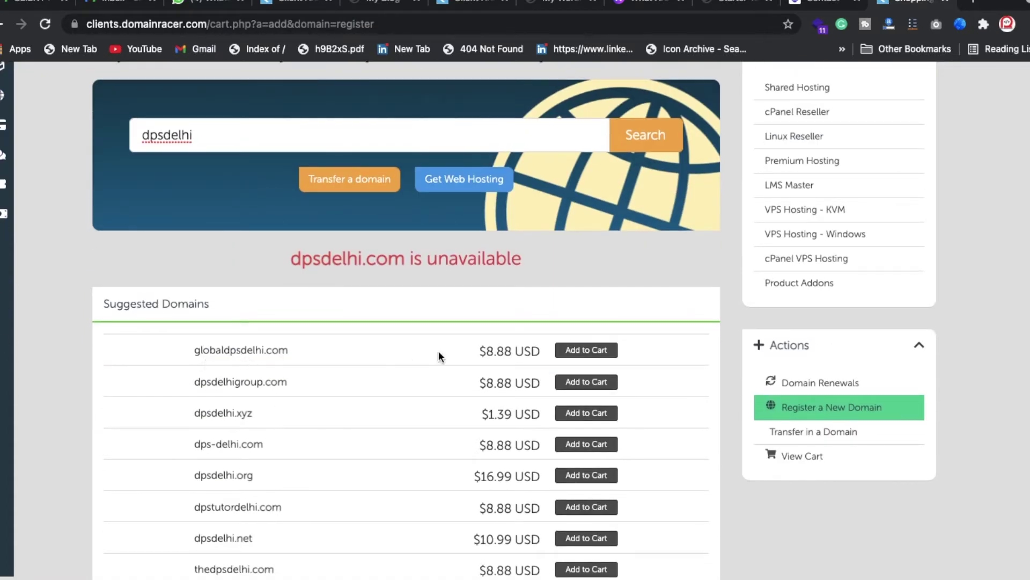
- Add globaldpsdelhi.com to the cart, view checkout, and return to domain registration
{"action": "left_click", "coordinate": [590, 349]}
{"action": "left_click", "coordinate": [607, 352]}
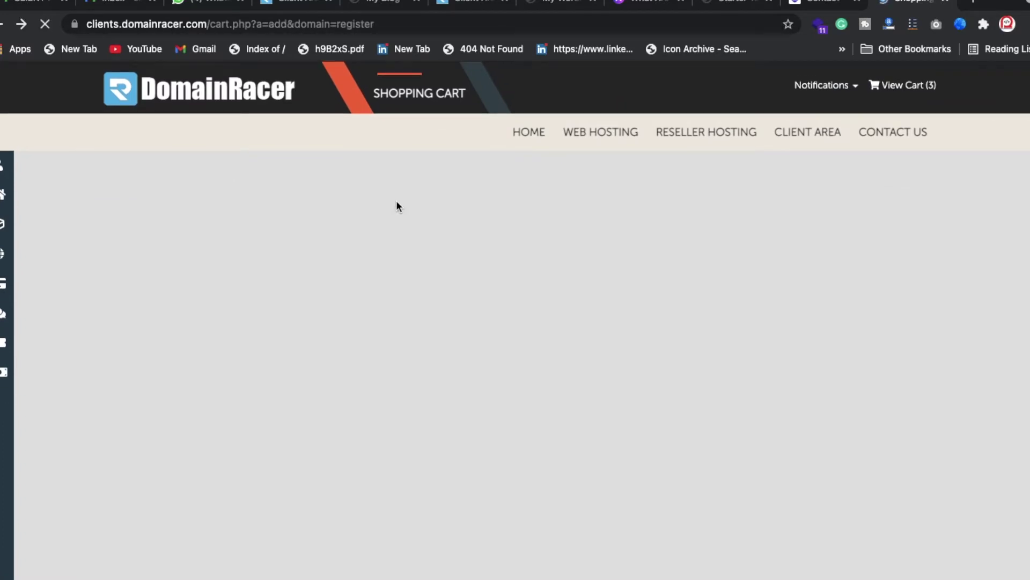
{"action": "scroll", "coordinate": [478, 306], "scroll_direction": "up", "scroll_amount": 3}
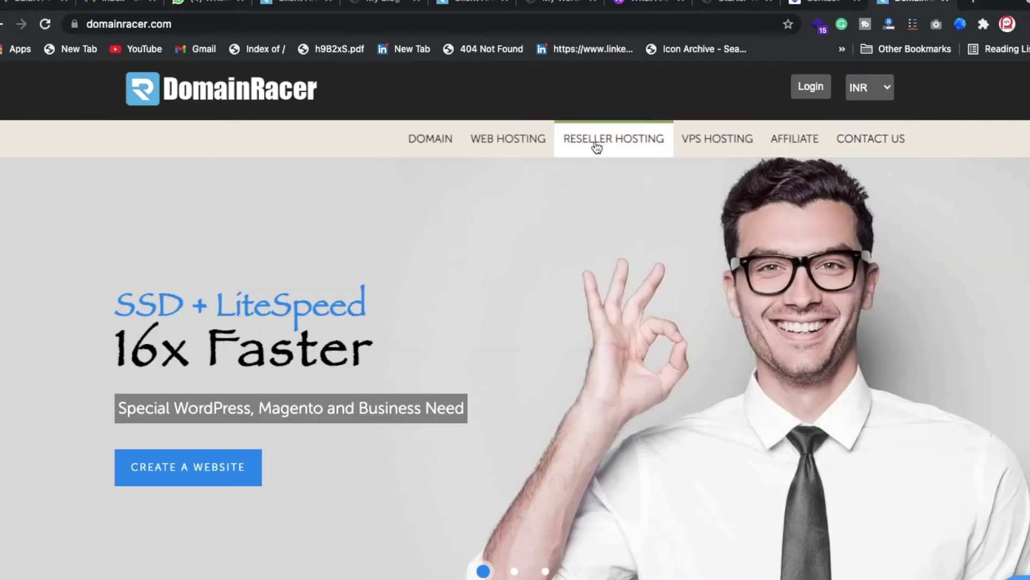
{"action": "left_click", "coordinate": [439, 150]}
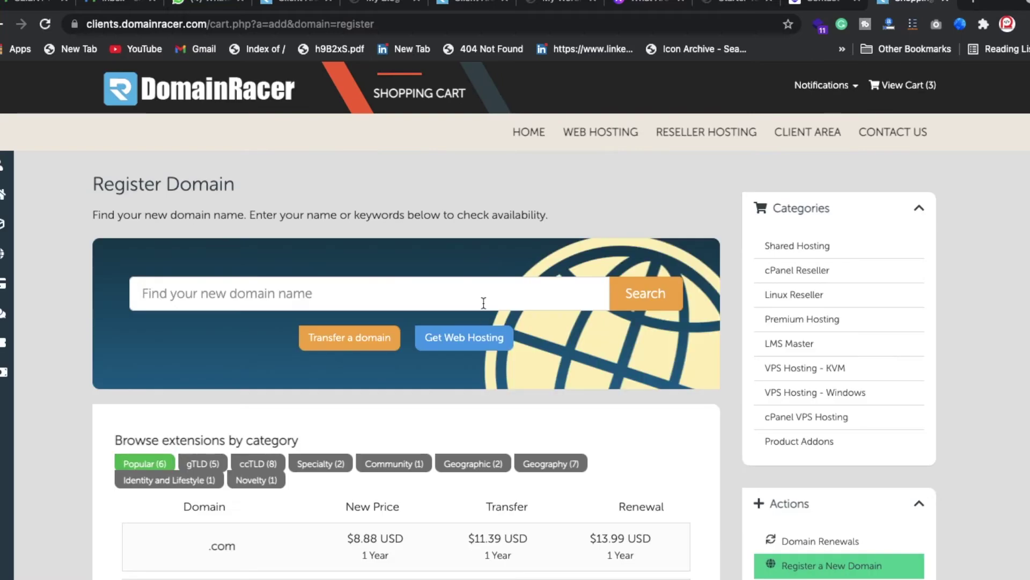
- Check the account notifications list and dismiss it
{"action": "left_click", "coordinate": [837, 90]}
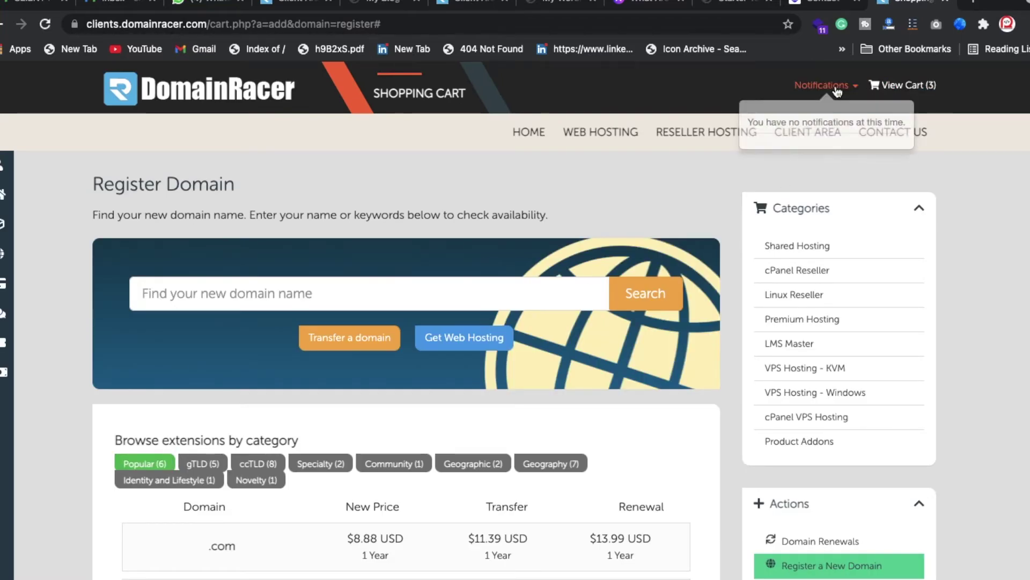
{"action": "left_click", "coordinate": [591, 210]}
{"action": "scroll", "coordinate": [659, 322], "scroll_direction": "down", "scroll_amount": 5}
{"action": "scroll", "coordinate": [878, 368], "scroll_direction": "up", "scroll_amount": 3}
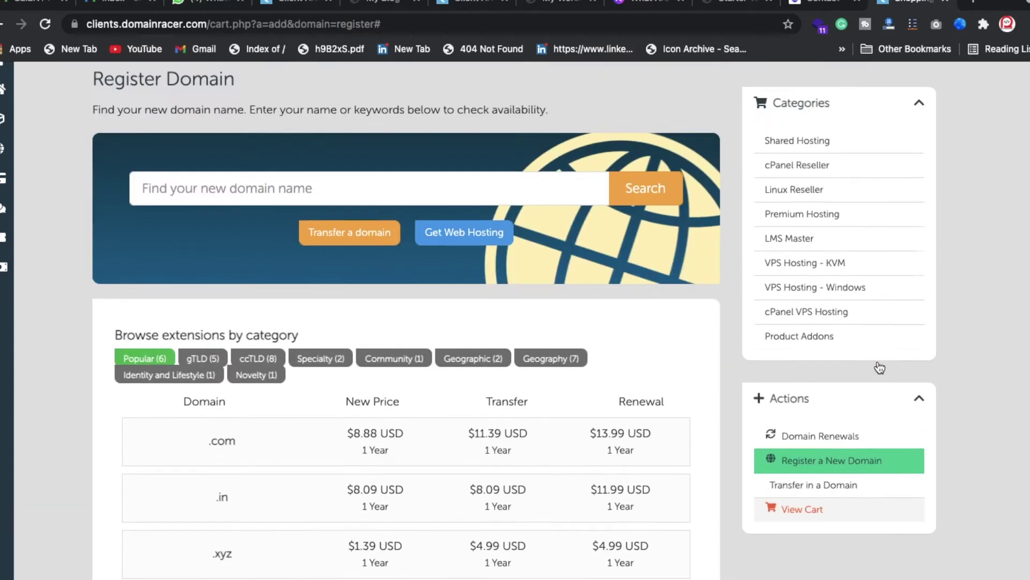
{"action": "scroll", "coordinate": [879, 367], "scroll_direction": "up", "scroll_amount": 2}
- Log out of the client account and reopen the Register Domain page as a guest
{"action": "mouse_move", "coordinate": [22, 186]}
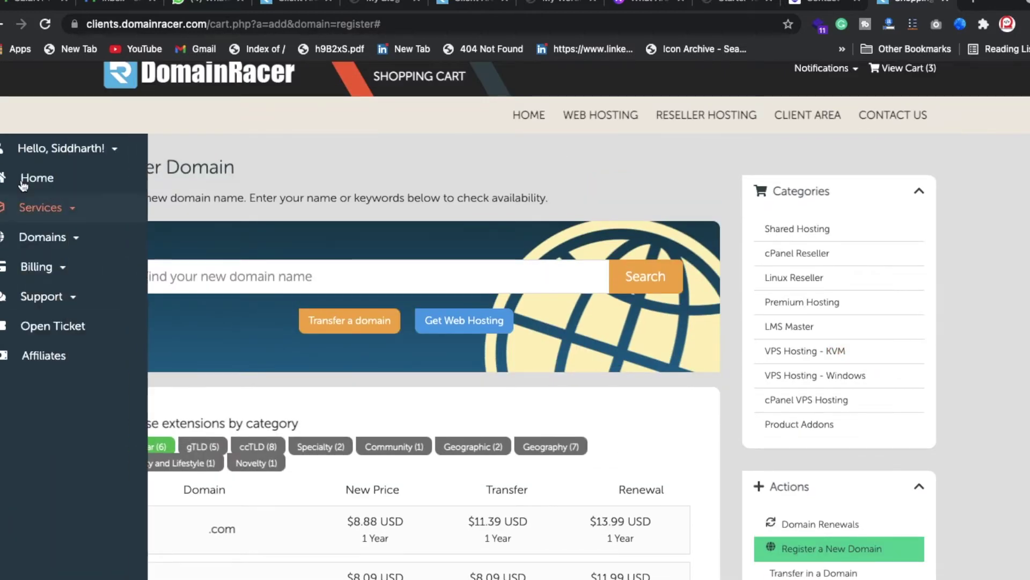
{"action": "left_click", "coordinate": [85, 149]}
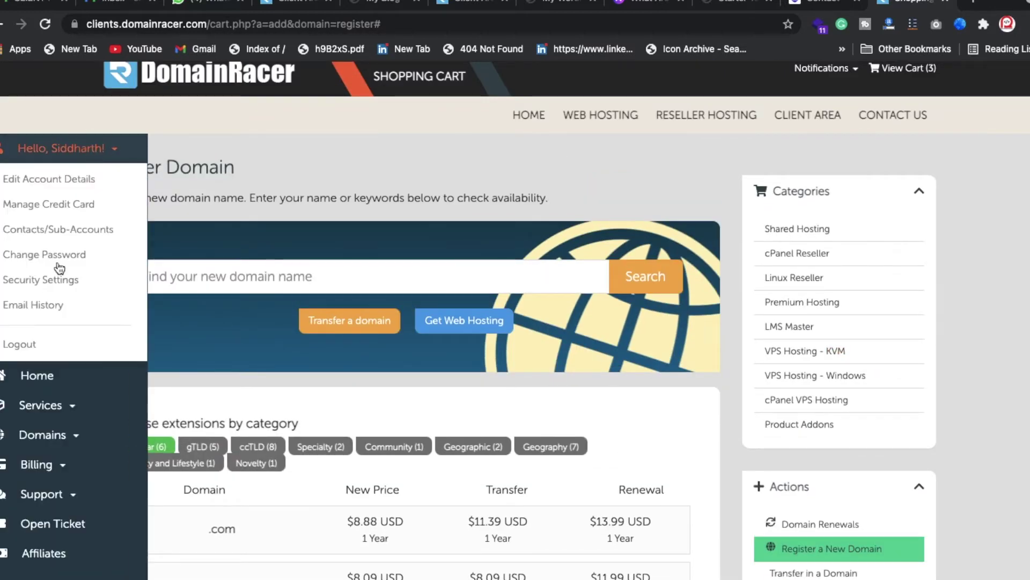
{"action": "left_click", "coordinate": [37, 345]}
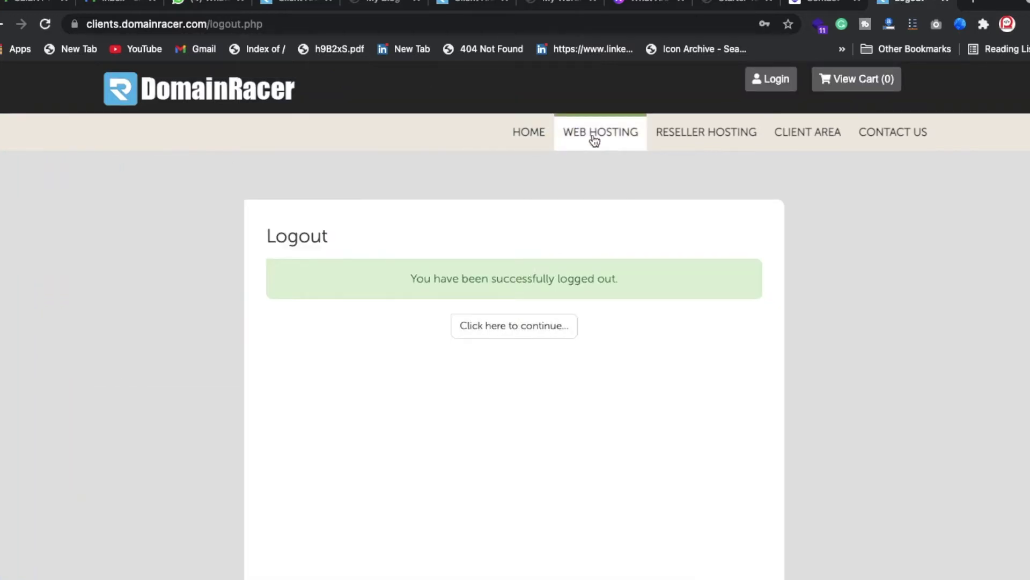
{"action": "left_click", "coordinate": [527, 130]}
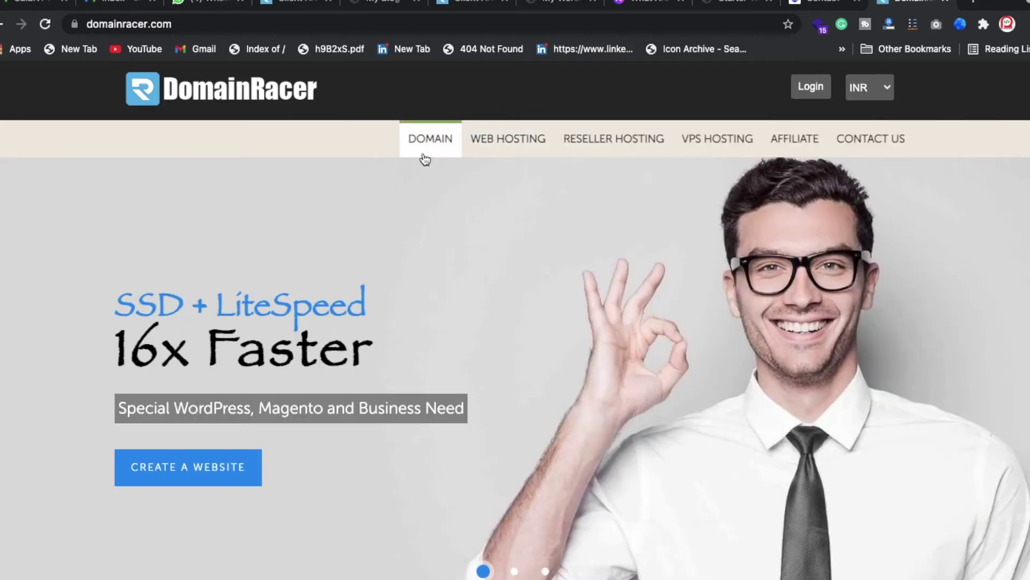
{"action": "left_click", "coordinate": [430, 150]}
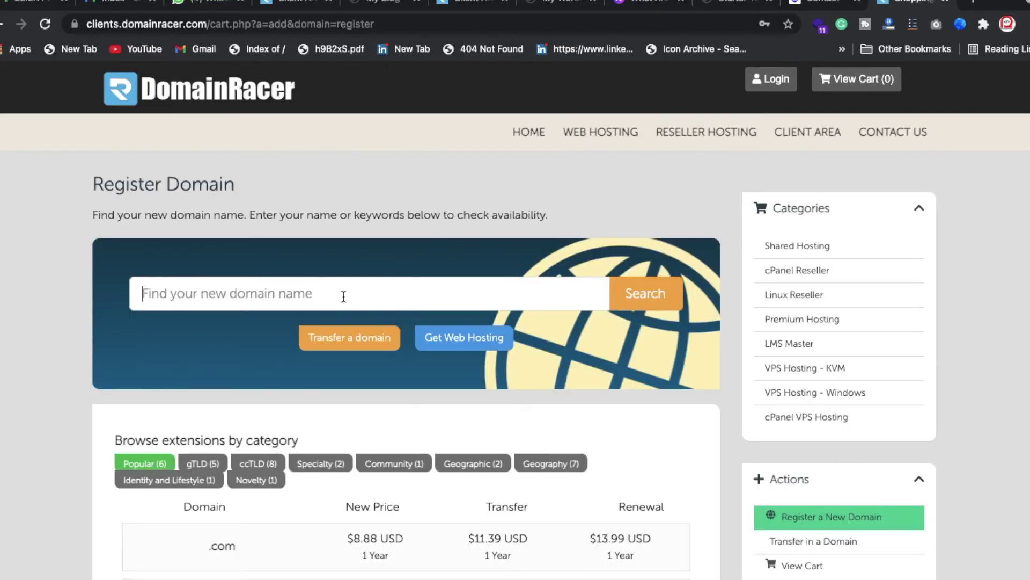
- Search 'learndeshi' and add learndeshi.com to the cart
{"action": "type", "text": "LearnDash Course Grid"}
{"action": "key", "text": "super+a"}
{"action": "key", "text": "BackSpace"}
{"action": "type", "text": "le"}
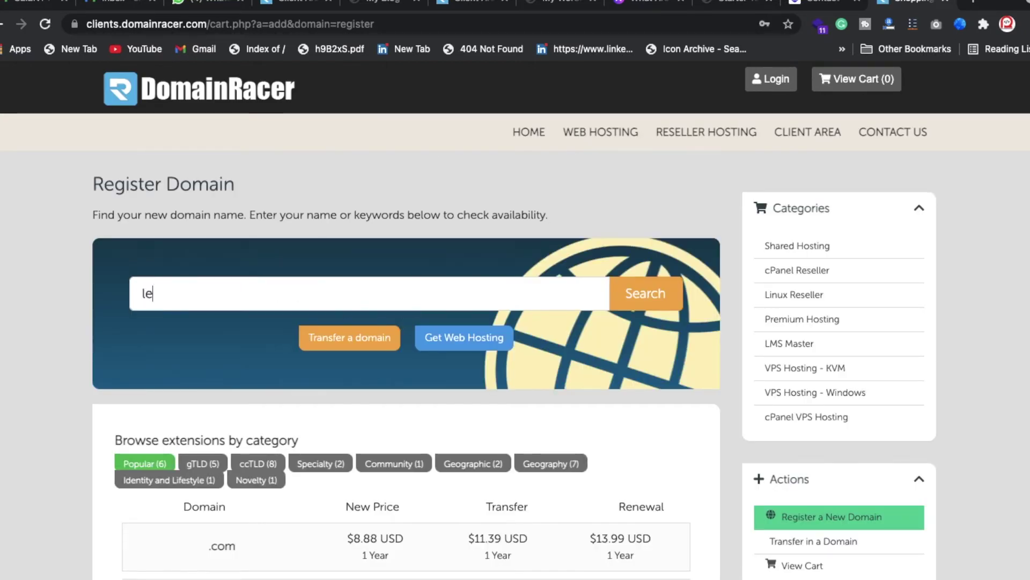
{"action": "type", "text": "arndeshi"}
{"action": "key", "text": "Return"}
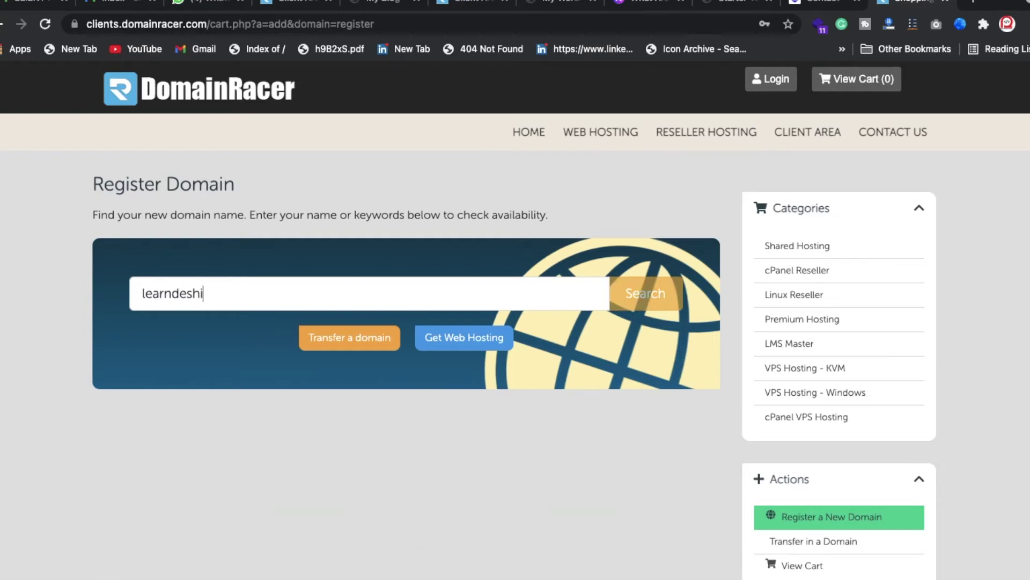
{"action": "scroll", "coordinate": [350, 359], "scroll_direction": "down", "scroll_amount": 3}
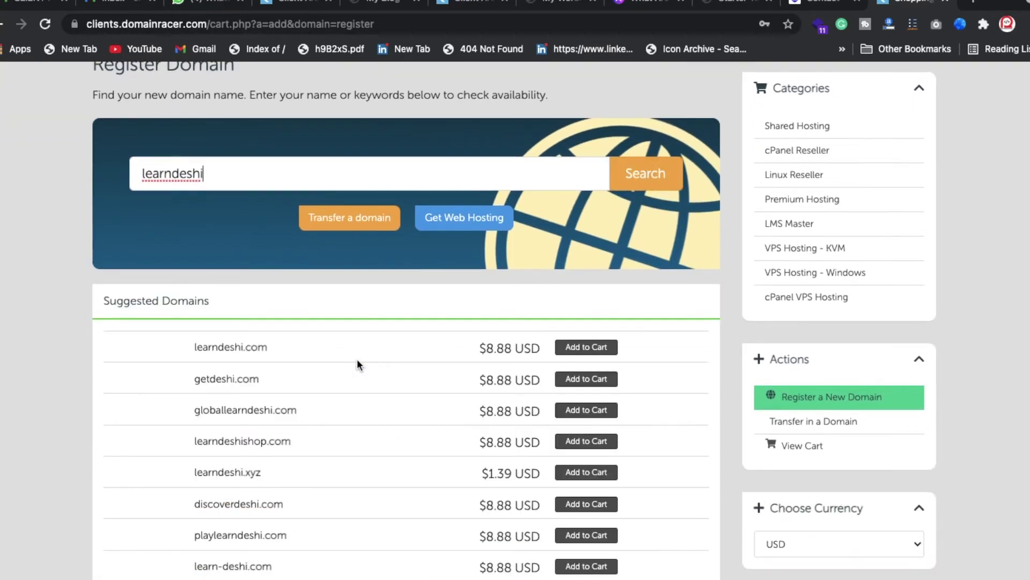
{"action": "left_click", "coordinate": [585, 349]}
- Switch the currency to INR and reload the page, confirming resubmission
{"action": "left_click", "coordinate": [784, 543]}
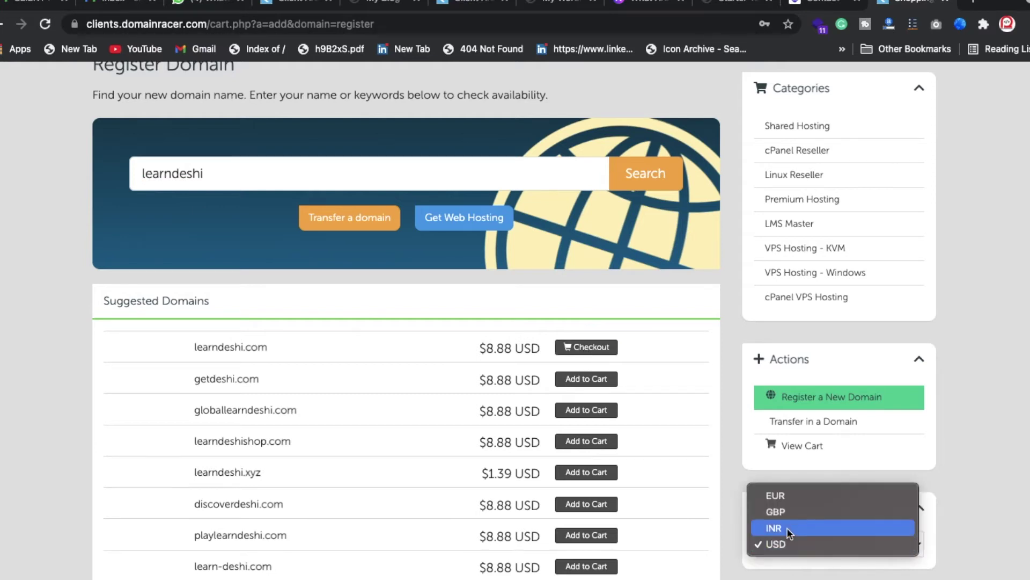
{"action": "left_click", "coordinate": [787, 528]}
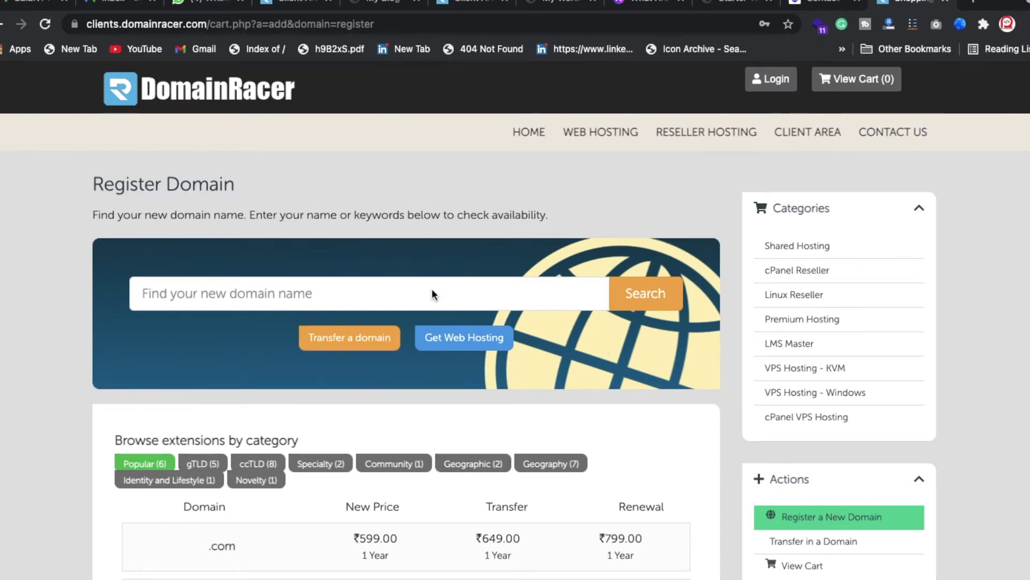
{"action": "key", "text": "super+r"}
{"action": "left_click", "coordinate": [639, 140]}
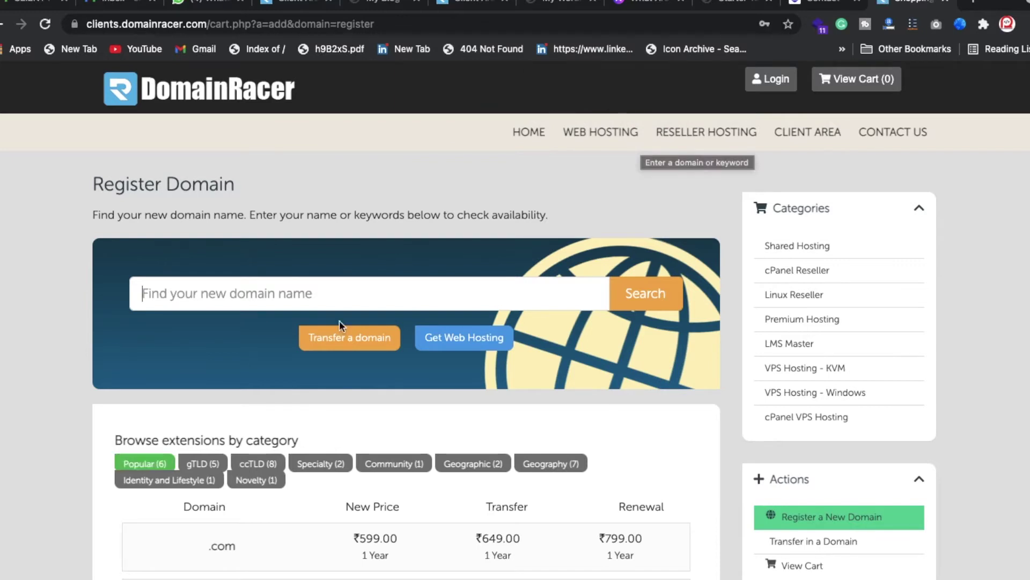
- Search learndesi domain suggestions and add globallearndesi.com to the cart
{"action": "left_click", "coordinate": [336, 293]}
{"action": "type", "text": "LearnDash Course Grid"}
{"action": "key", "text": "super+a"}
{"action": "key", "text": "BackSpace"}
{"action": "type", "text": "lea"}
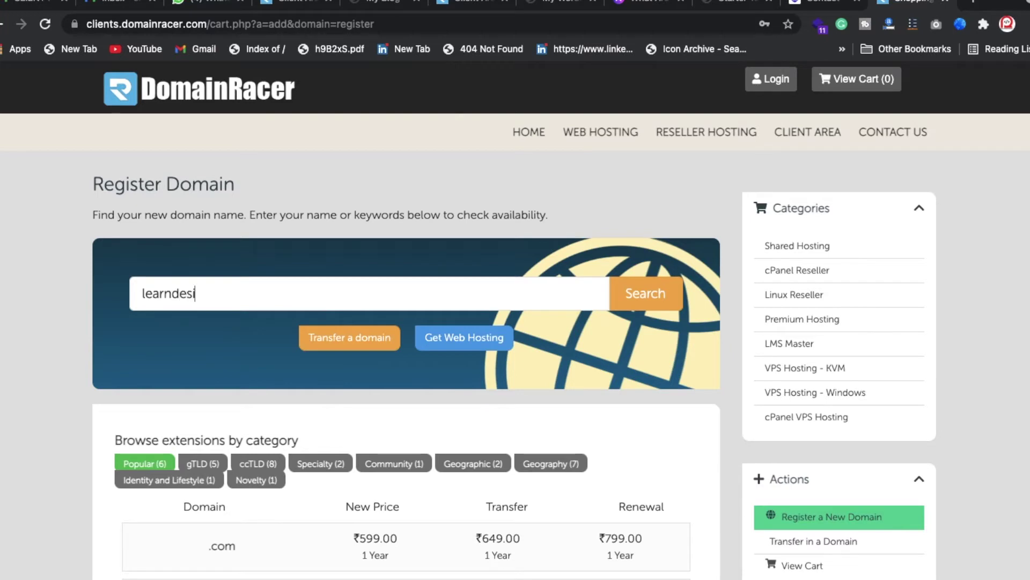
{"action": "key", "text": "Return"}
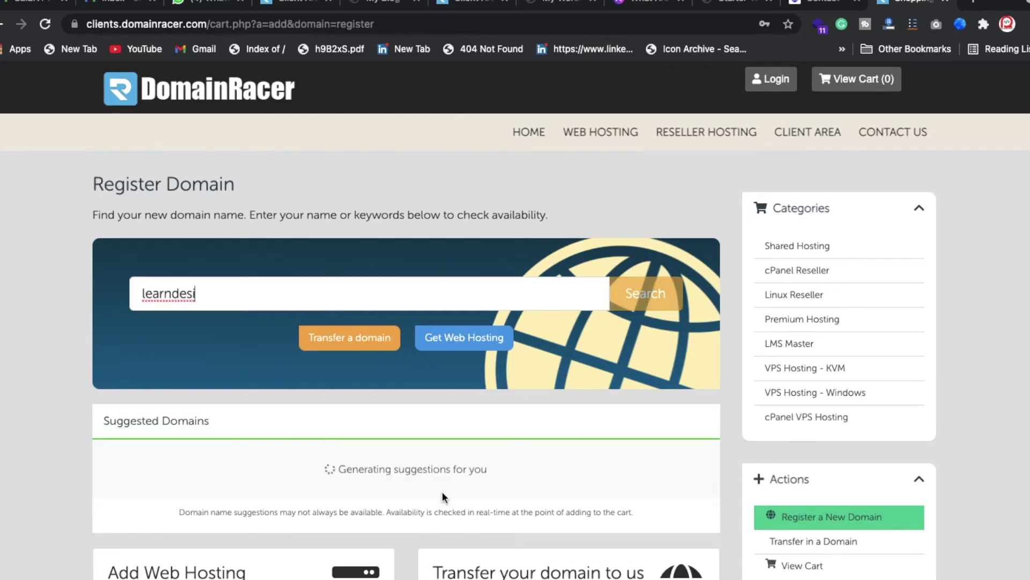
{"action": "left_click", "coordinate": [598, 471]}
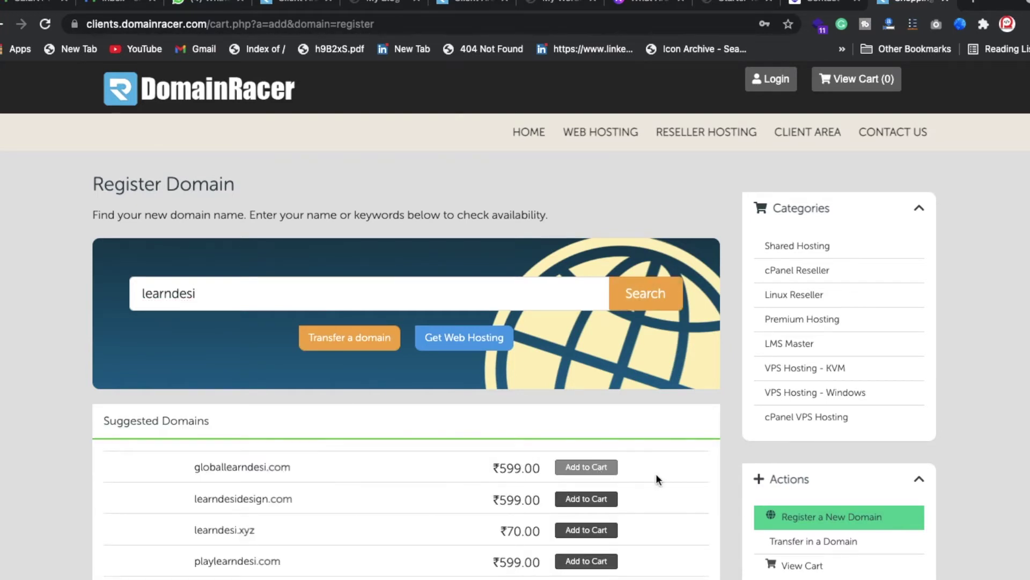
- Check the ₹70.00 price of learndesi.xyz, then open the shopping cart
{"action": "scroll", "coordinate": [647, 432], "scroll_direction": "down", "scroll_amount": 3}
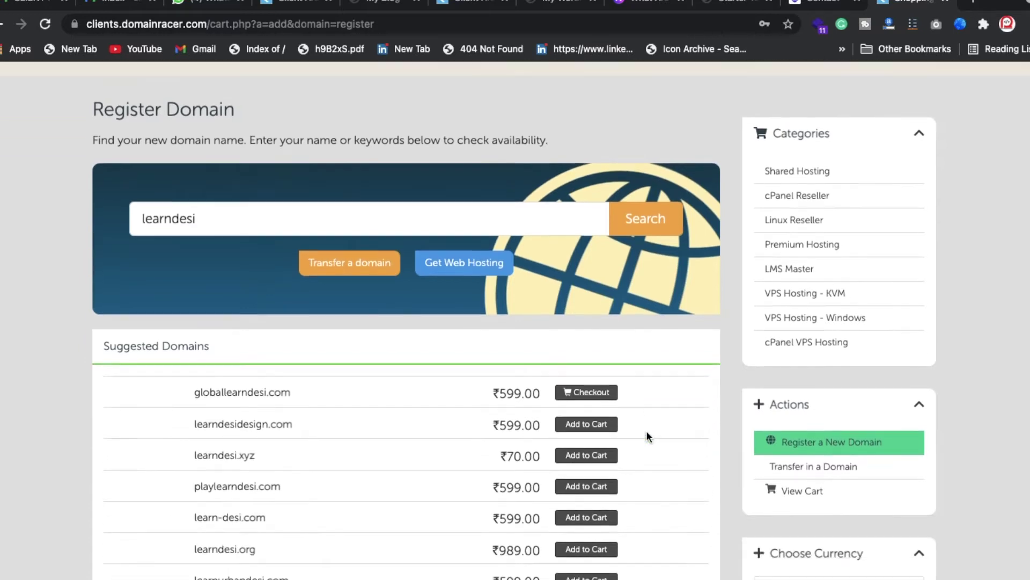
{"action": "double_click", "coordinate": [523, 424]}
{"action": "scroll", "coordinate": [521, 560], "scroll_direction": "down", "scroll_amount": 5}
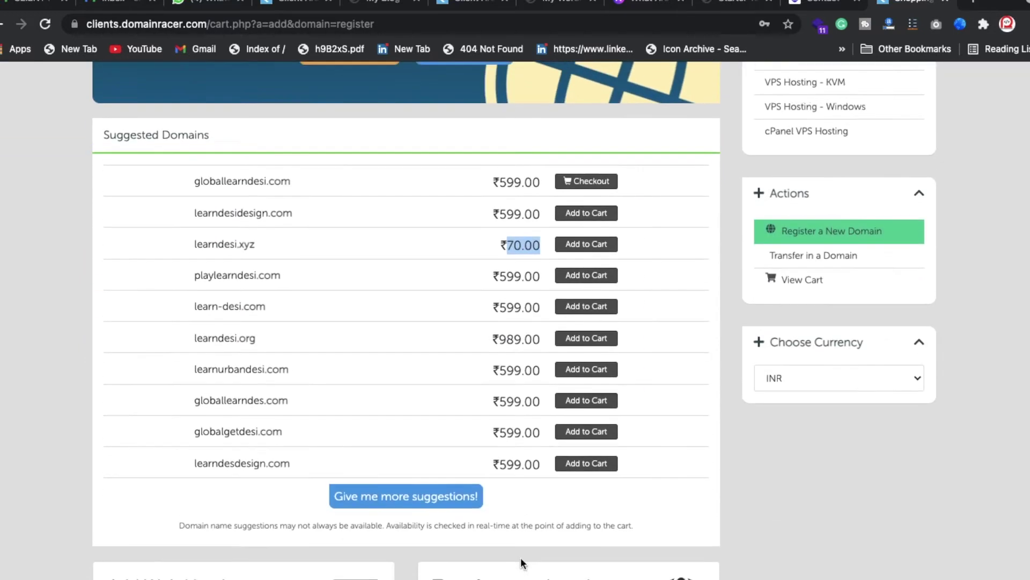
{"action": "scroll", "coordinate": [521, 559], "scroll_direction": "up", "scroll_amount": 2}
{"action": "scroll", "coordinate": [611, 295], "scroll_direction": "up", "scroll_amount": 6}
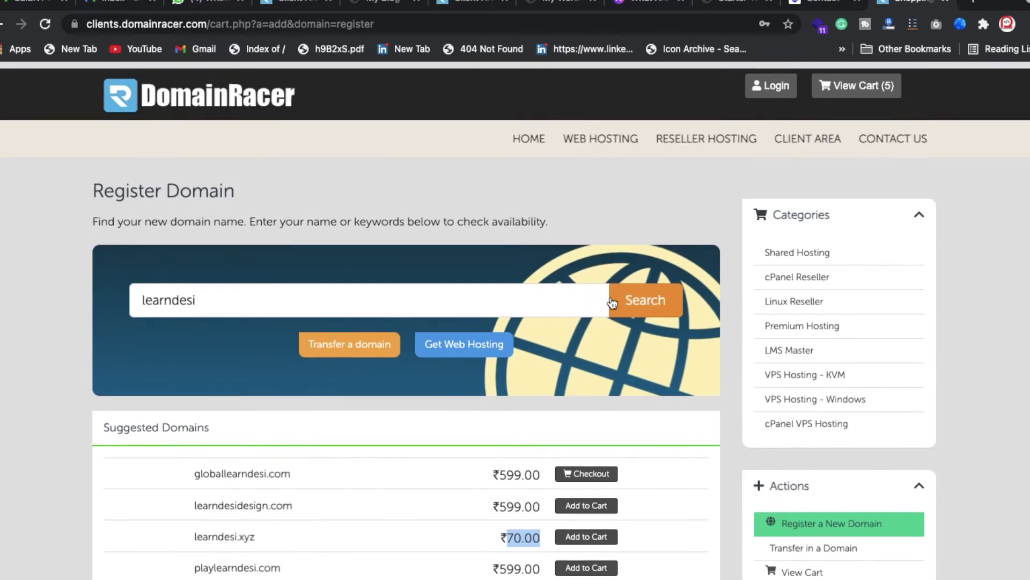
{"action": "left_click", "coordinate": [867, 91]}
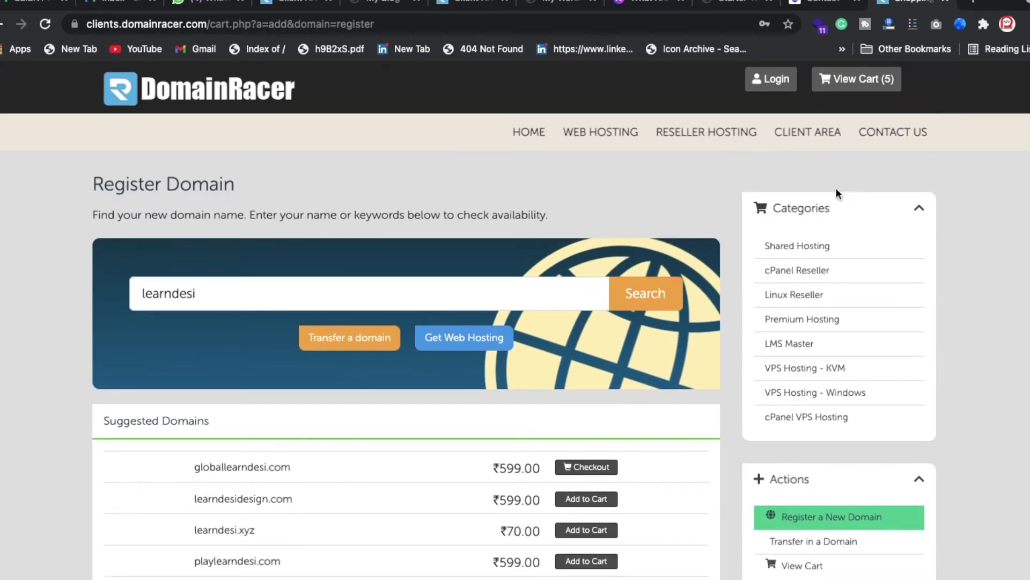
{"action": "left_click", "coordinate": [859, 81]}
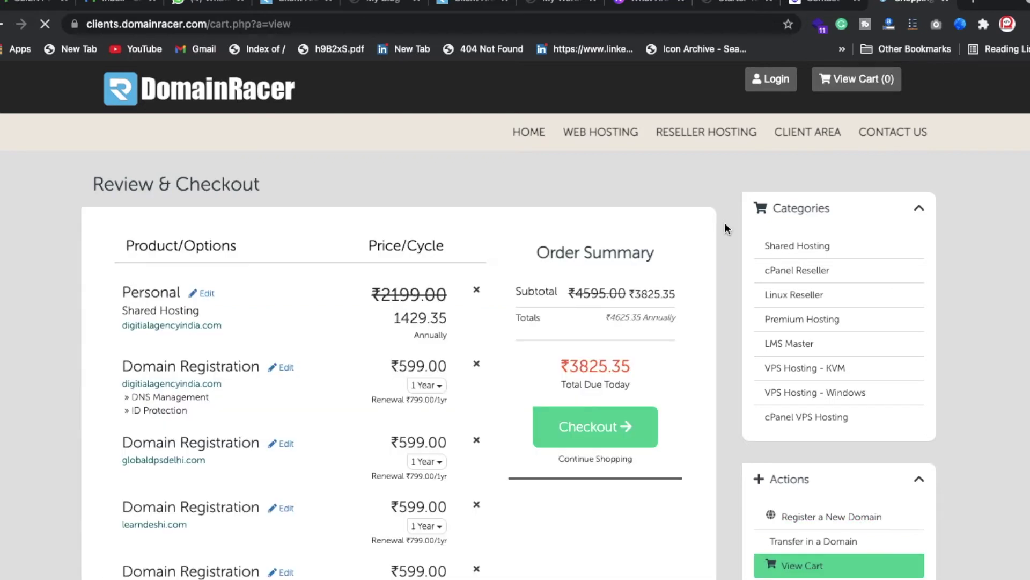
- Remove the Personal plan, globaldpsdelhi.com, learndeshi.com and digitialagencyindia.com, keeping only globallearndesi.com
{"action": "scroll", "coordinate": [570, 300], "scroll_direction": "down", "scroll_amount": 1}
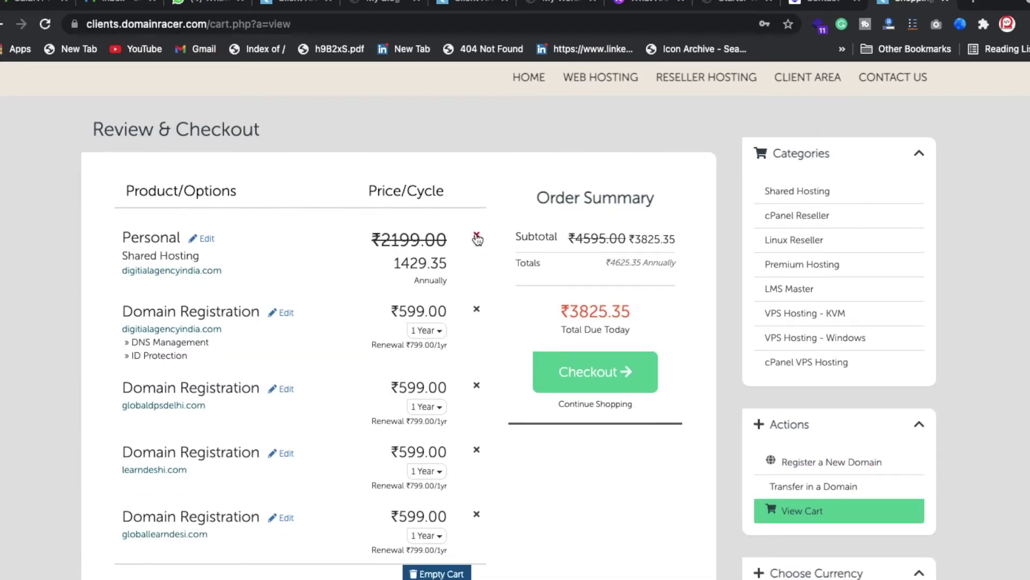
{"action": "left_click", "coordinate": [477, 238]}
{"action": "left_click", "coordinate": [534, 246]}
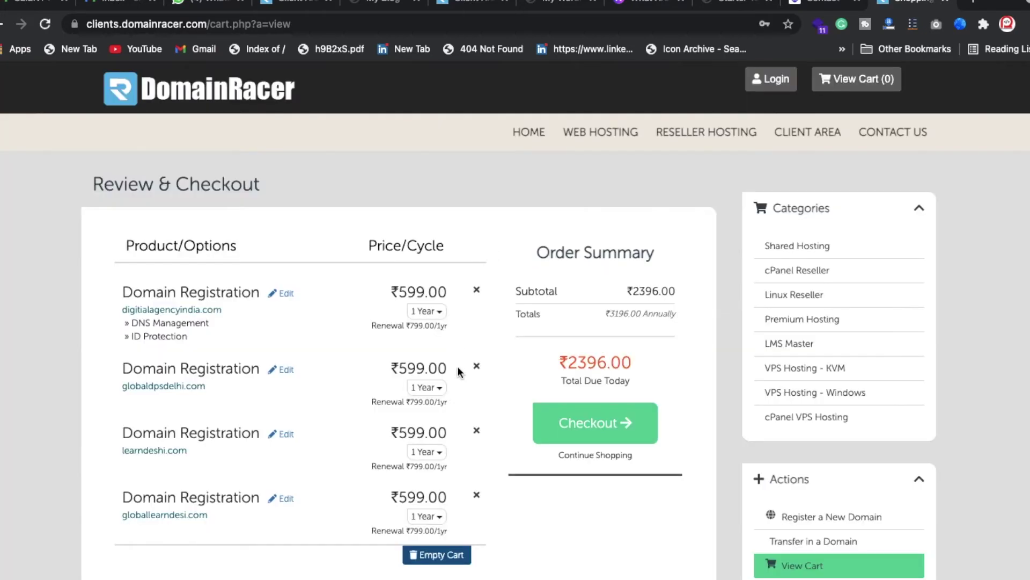
{"action": "left_click", "coordinate": [477, 366]}
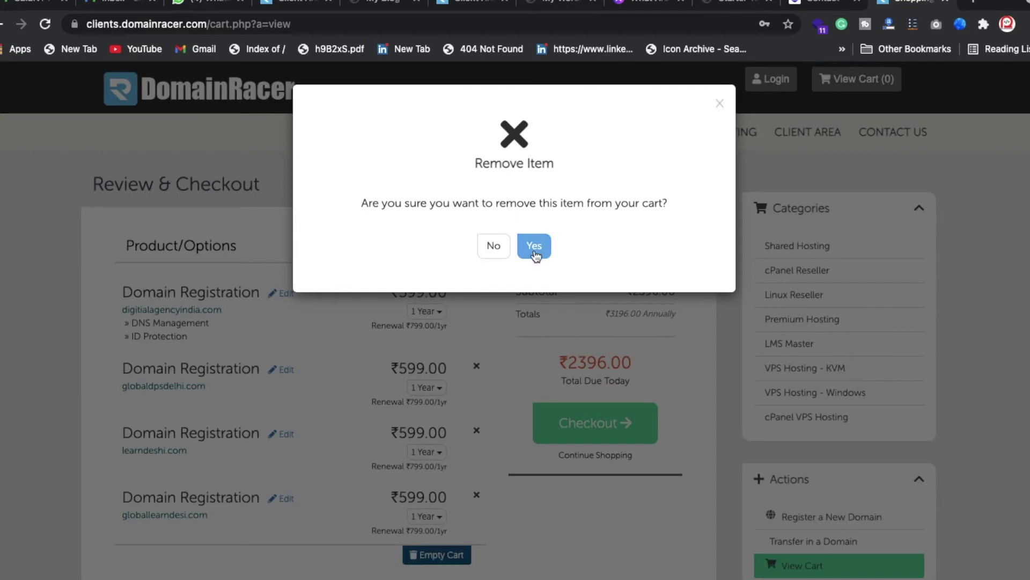
{"action": "left_click", "coordinate": [533, 252]}
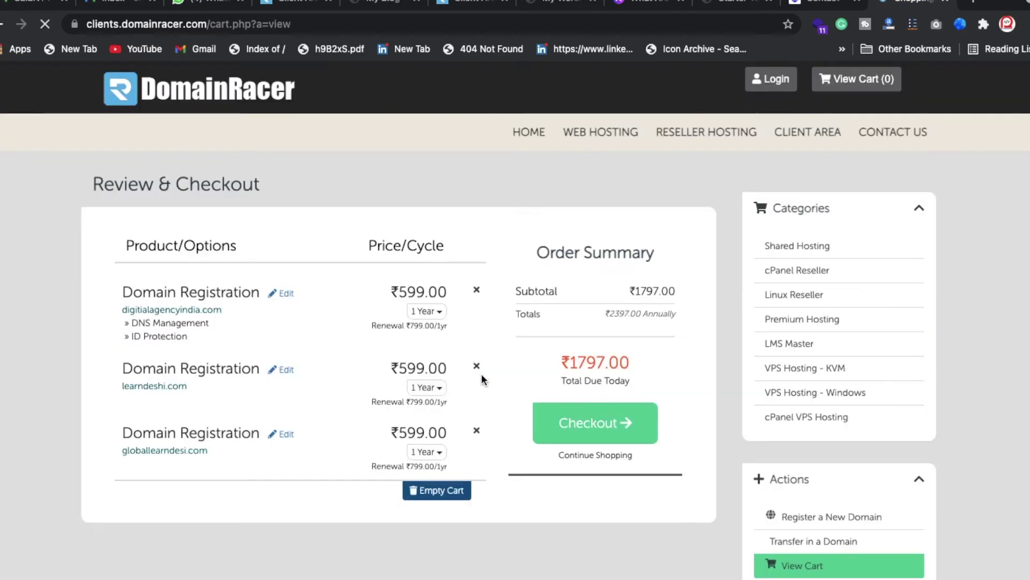
{"action": "left_click", "coordinate": [477, 366]}
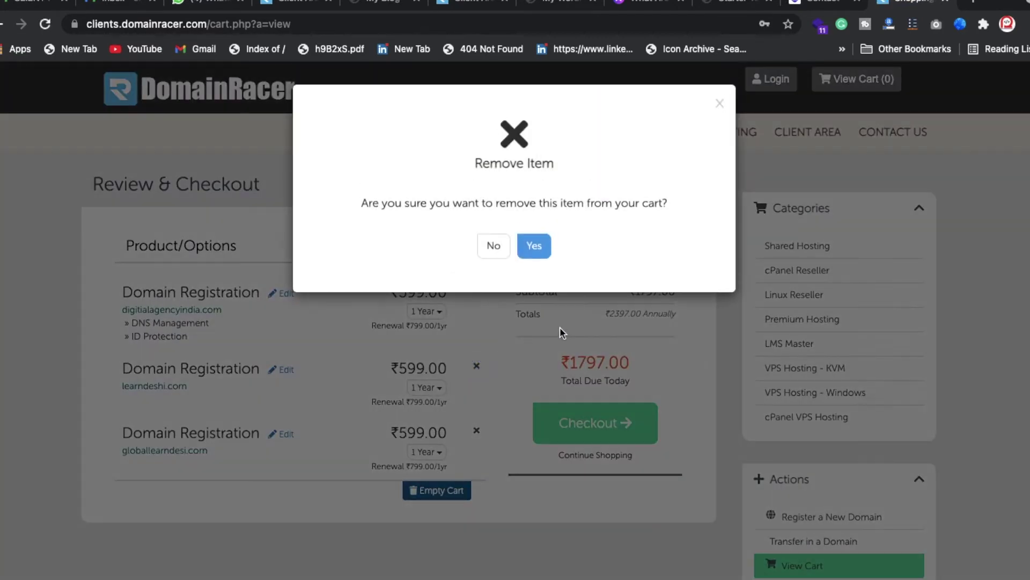
{"action": "left_click", "coordinate": [534, 247]}
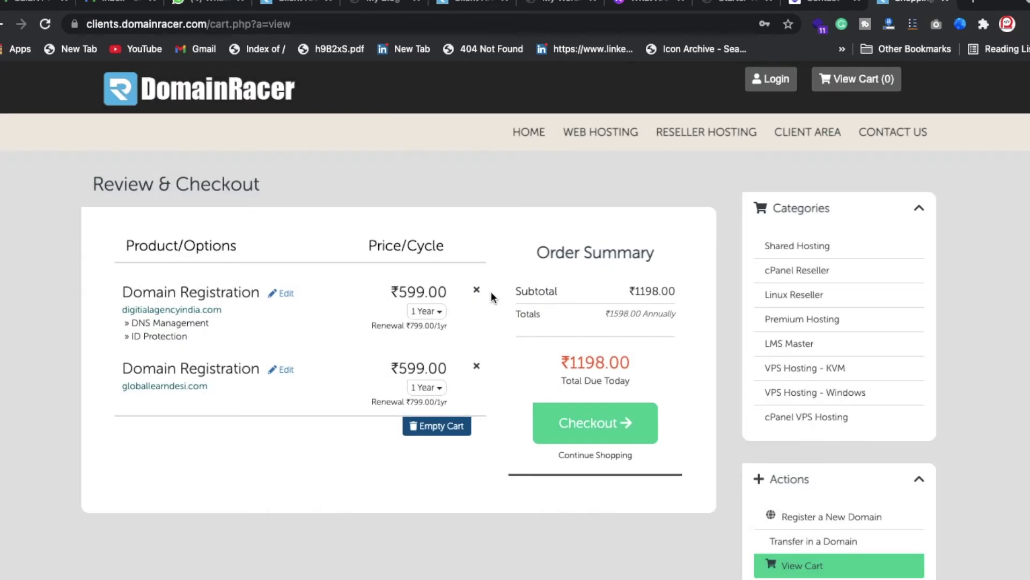
{"action": "left_click", "coordinate": [476, 291]}
{"action": "left_click", "coordinate": [535, 247]}
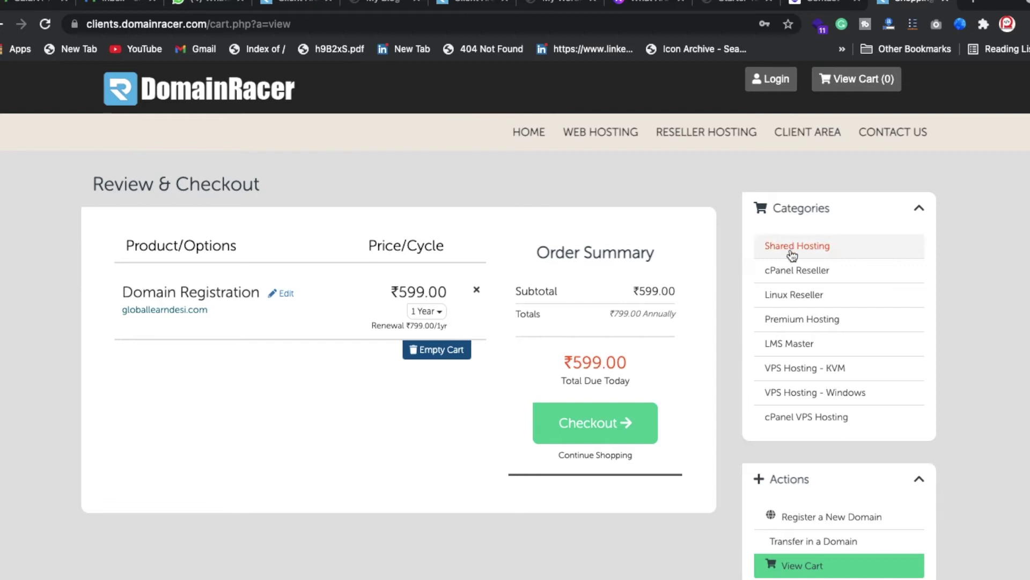
{"action": "left_click", "coordinate": [823, 245]}
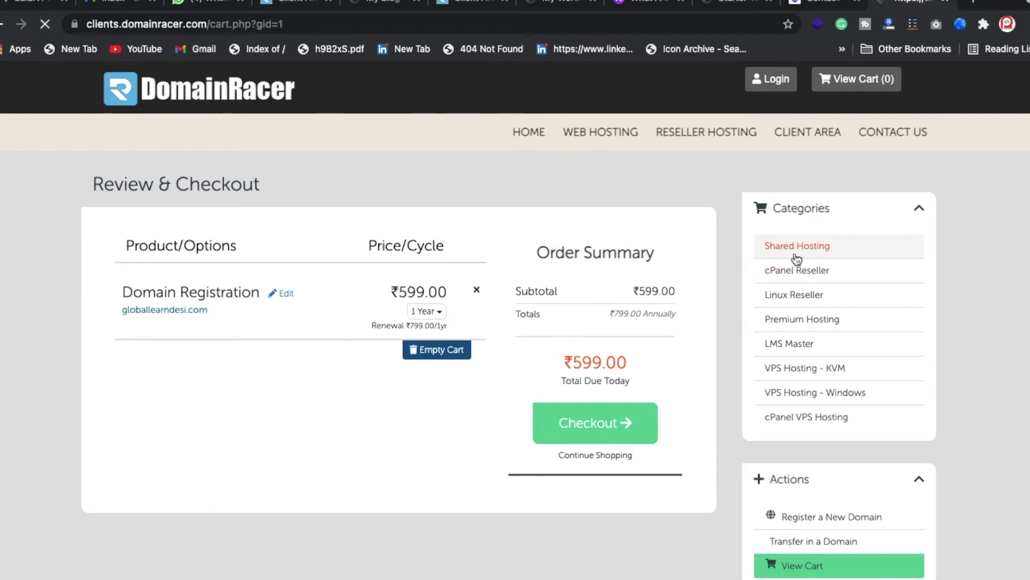
- Compare Basic's 1 Web Hosting and 1024 MB SSD Storage with Personal's Unlimited SSD Storage
{"action": "scroll", "coordinate": [587, 305], "scroll_direction": "down", "scroll_amount": 2}
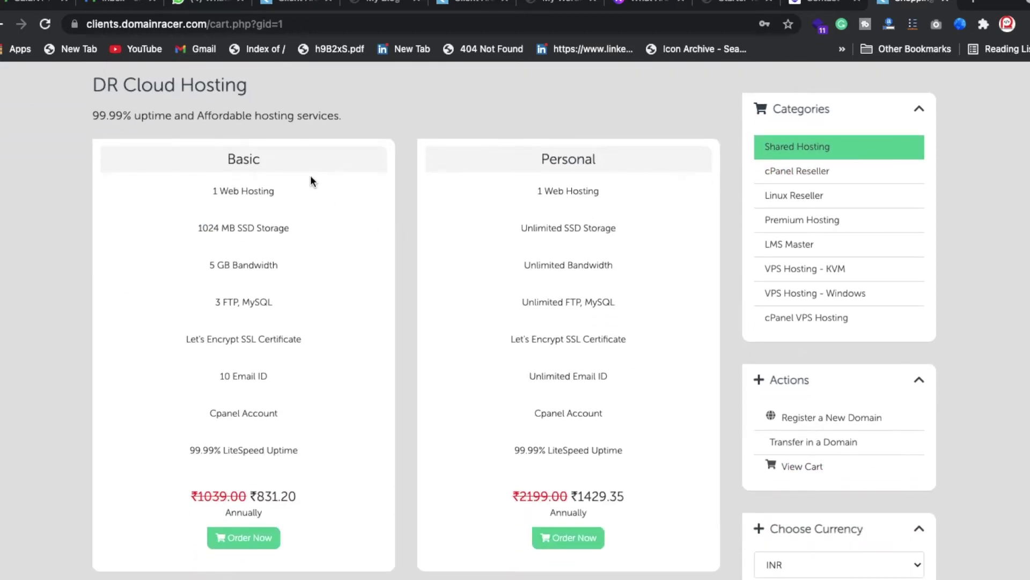
{"action": "scroll", "coordinate": [501, 279], "scroll_direction": "down", "scroll_amount": 8}
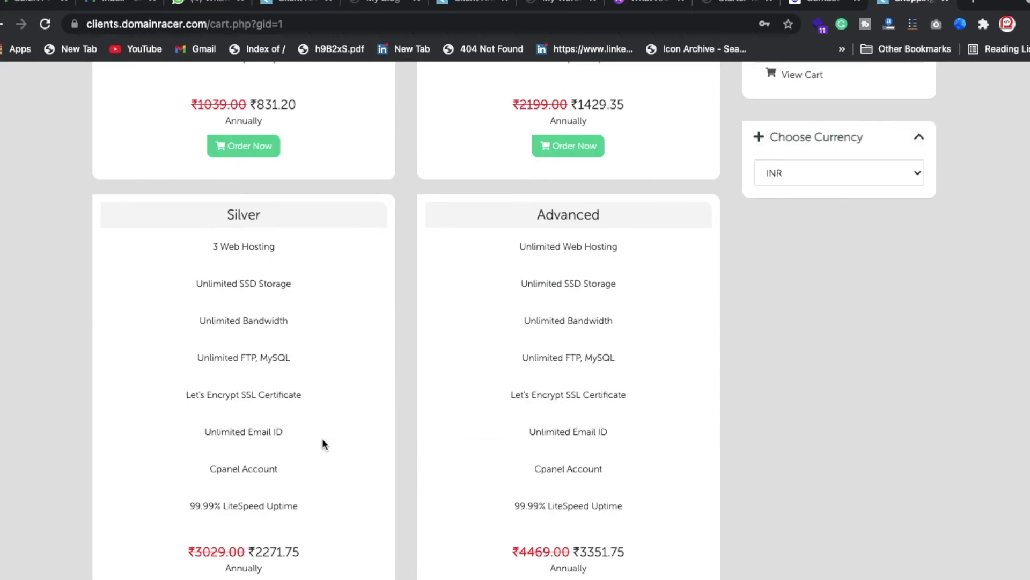
{"action": "scroll", "coordinate": [322, 440], "scroll_direction": "up", "scroll_amount": 10}
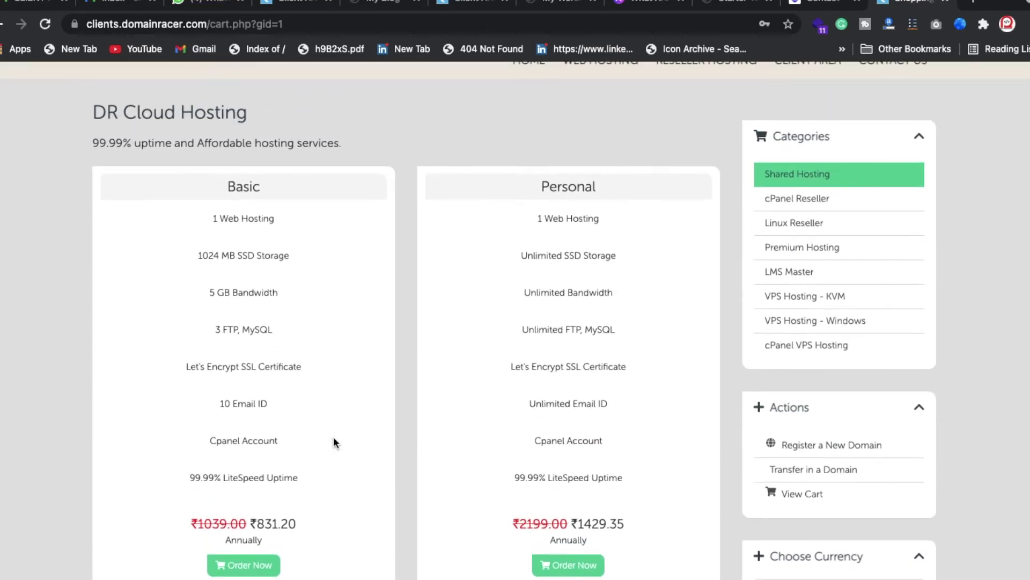
{"action": "triple_click", "coordinate": [252, 221]}
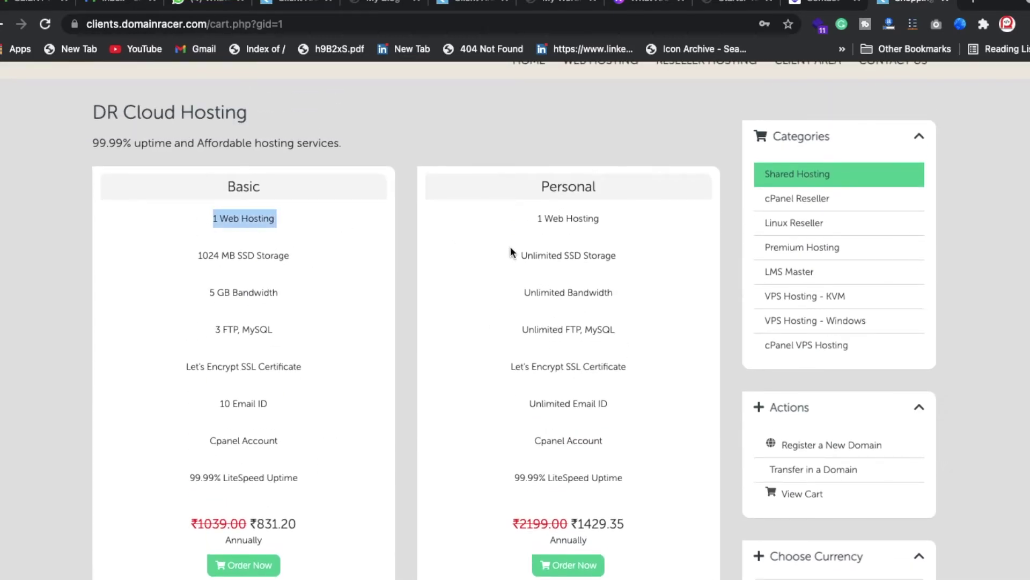
{"action": "scroll", "coordinate": [510, 246], "scroll_direction": "down", "scroll_amount": 1}
{"action": "left_click", "coordinate": [559, 207]}
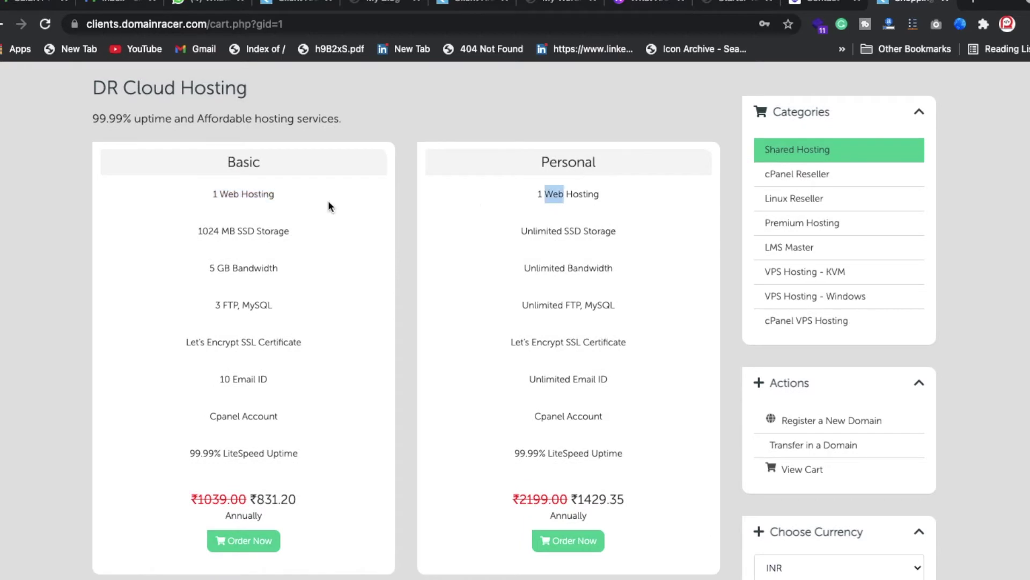
{"action": "double_click", "coordinate": [240, 232]}
{"action": "triple_click", "coordinate": [192, 231]}
{"action": "triple_click", "coordinate": [599, 236]}
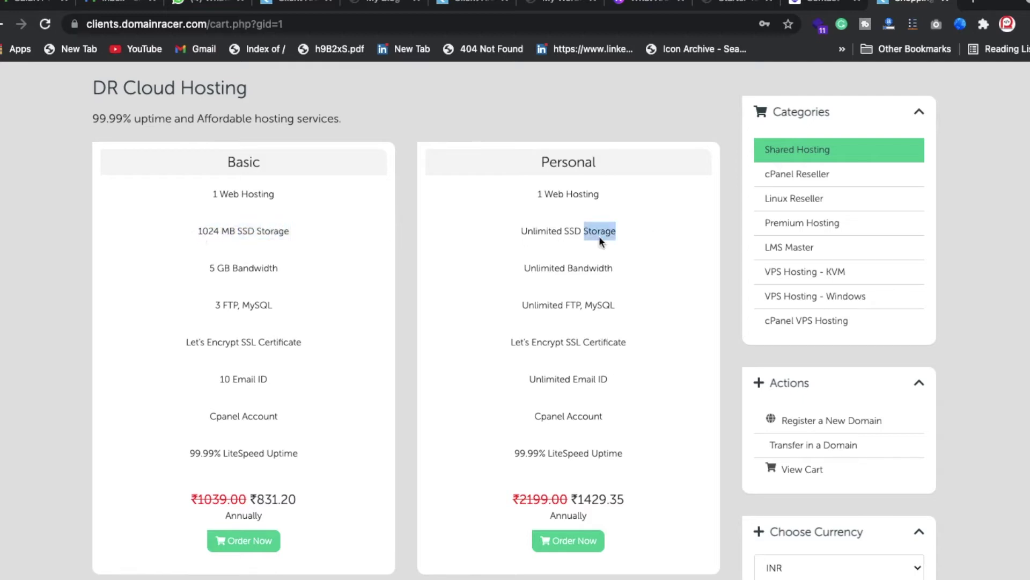
- Compare Silver's 3 Web Hosting with Advanced's Unlimited Web Hosting and ₹3351.75 annual price
{"action": "scroll", "coordinate": [502, 374], "scroll_direction": "down", "scroll_amount": 1}
{"action": "scroll", "coordinate": [502, 375], "scroll_direction": "down", "scroll_amount": 5}
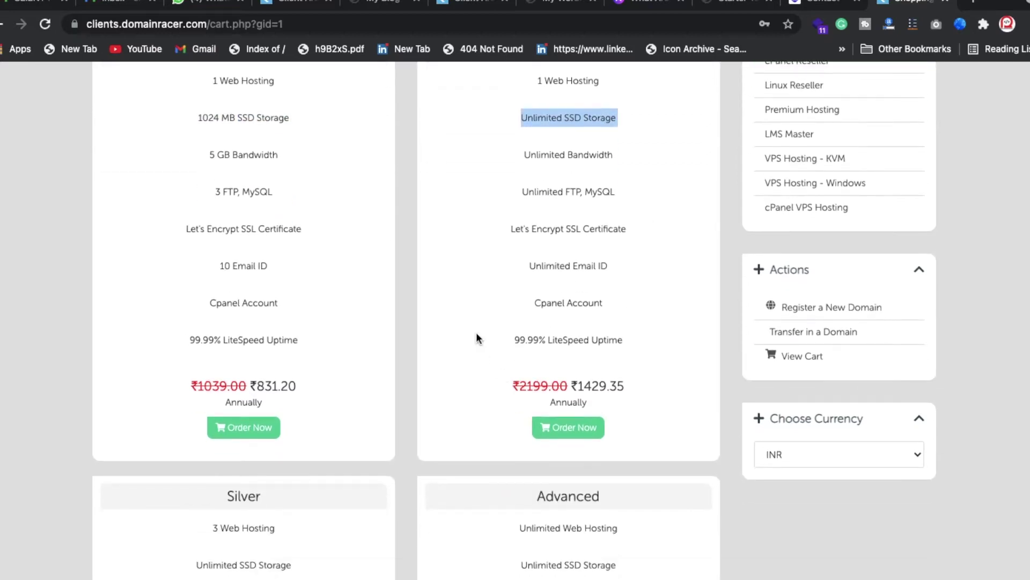
{"action": "triple_click", "coordinate": [301, 362]}
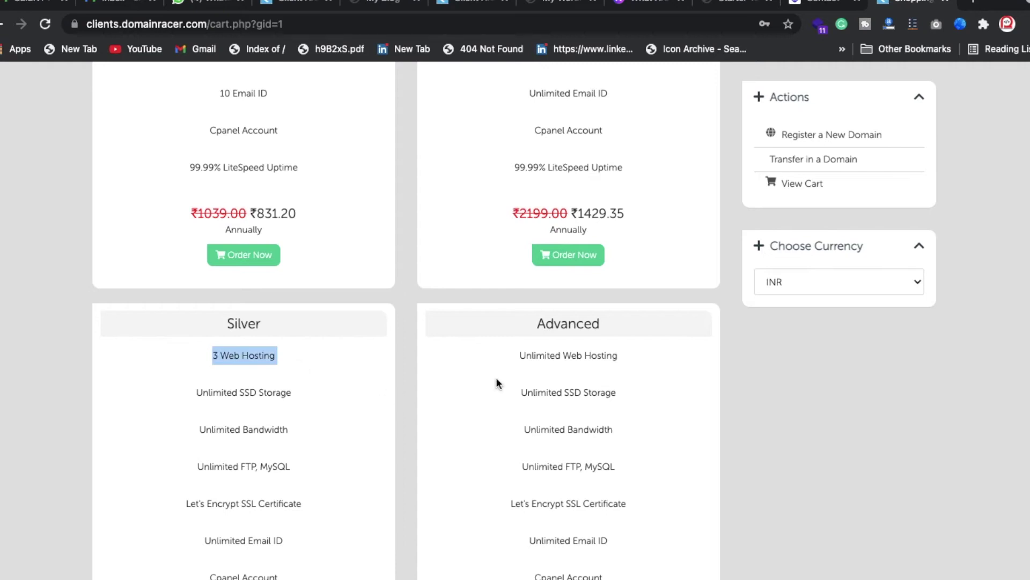
{"action": "triple_click", "coordinate": [591, 357]}
{"action": "scroll", "coordinate": [585, 435], "scroll_direction": "down", "scroll_amount": 5}
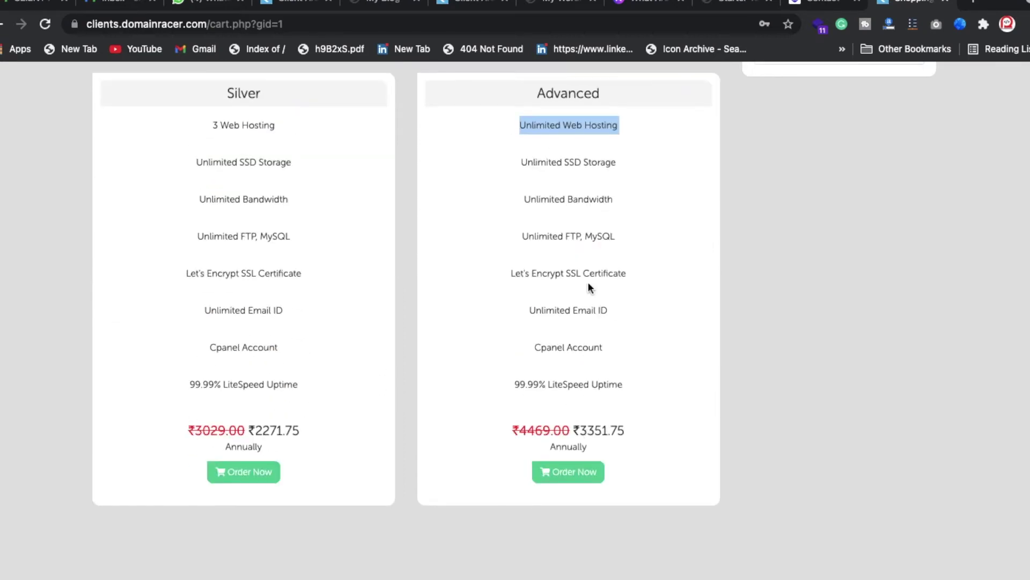
{"action": "scroll", "coordinate": [589, 287], "scroll_direction": "up", "scroll_amount": 1}
{"action": "triple_click", "coordinate": [593, 465]}
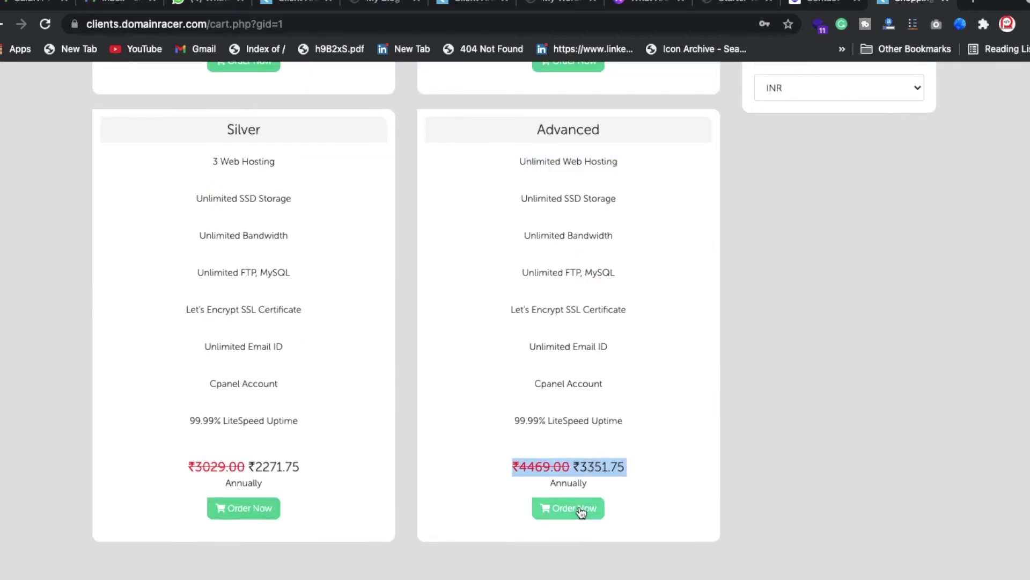
{"action": "scroll", "coordinate": [631, 316], "scroll_direction": "up", "scroll_amount": 3}
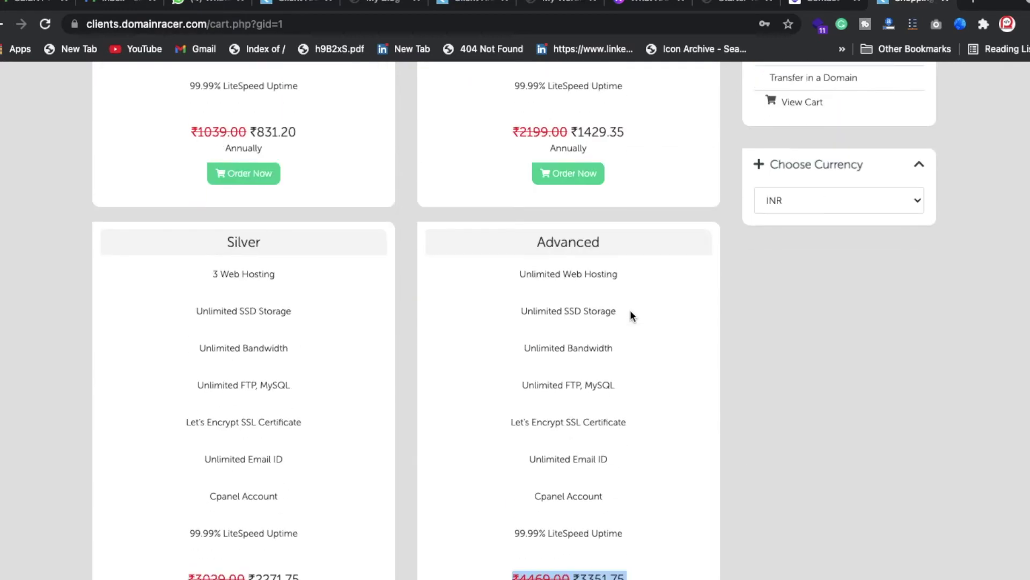
{"action": "scroll", "coordinate": [630, 316], "scroll_direction": "down", "scroll_amount": 4}
{"action": "scroll", "coordinate": [630, 315], "scroll_direction": "up", "scroll_amount": 8}
{"action": "scroll", "coordinate": [568, 381], "scroll_direction": "up", "scroll_amount": 2}
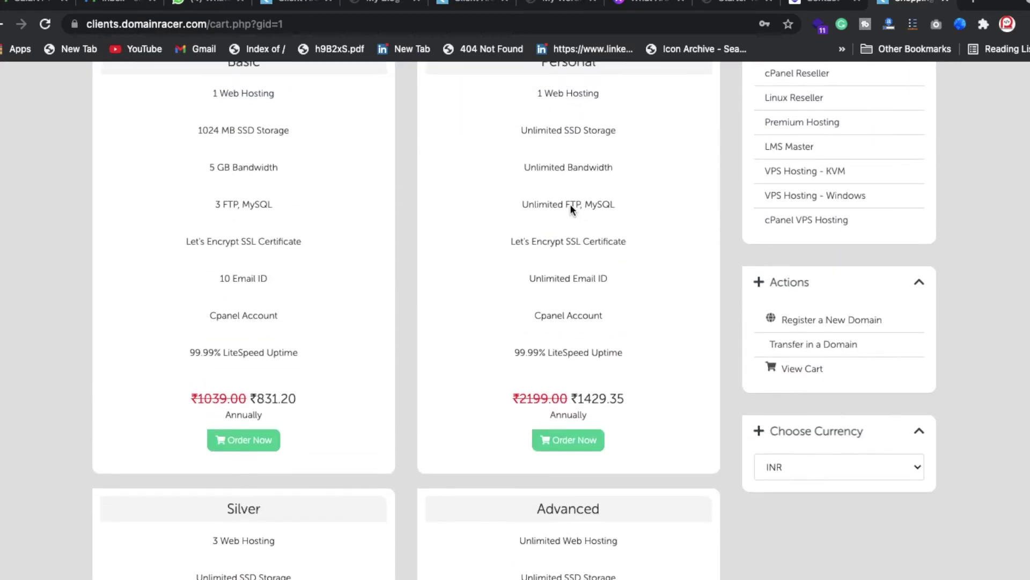
{"action": "scroll", "coordinate": [572, 209], "scroll_direction": "up", "scroll_amount": 2}
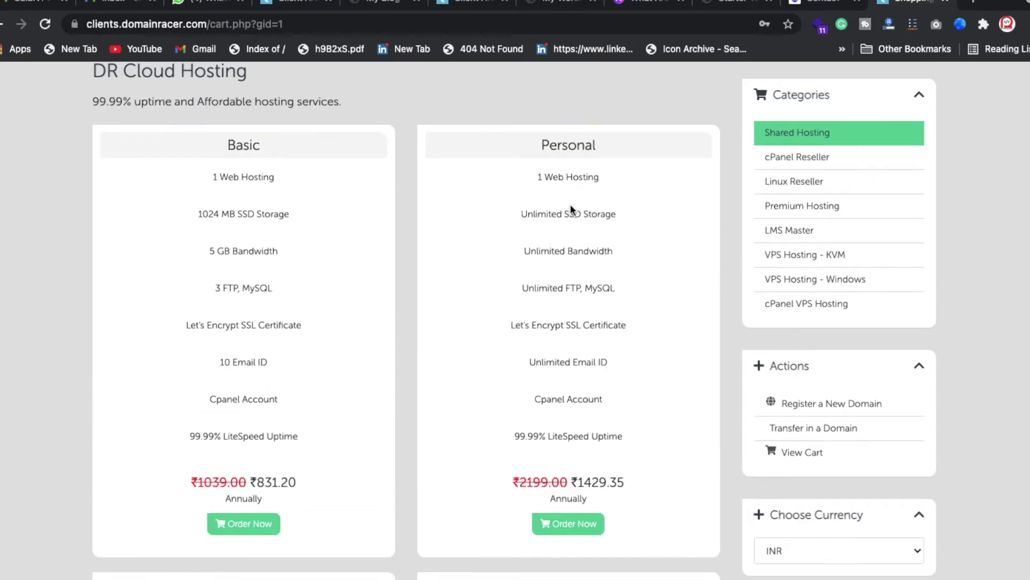
- Order the Basic hosting plan for the domain already in the cart
{"action": "left_click", "coordinate": [246, 530]}
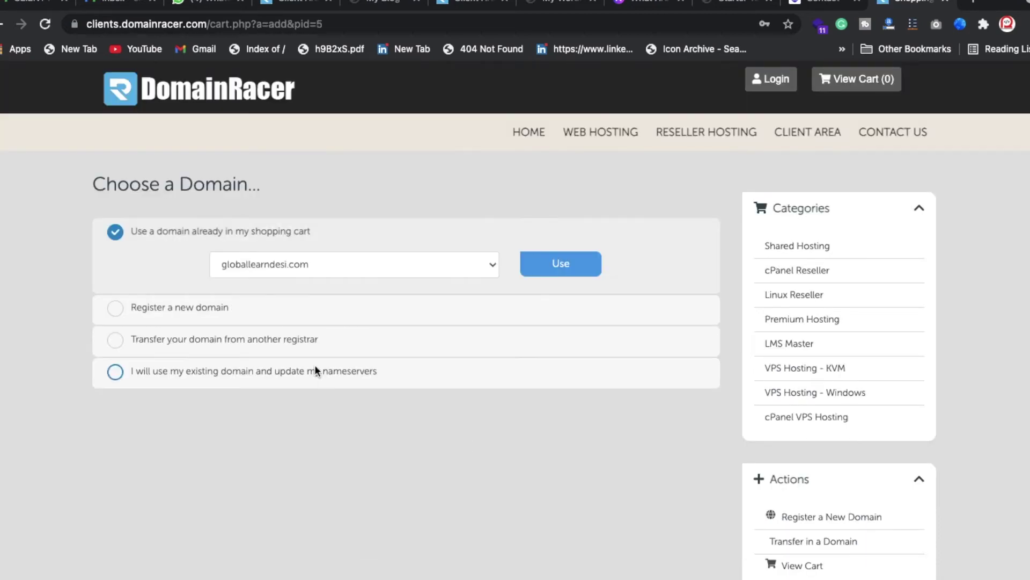
{"action": "left_click", "coordinate": [574, 268]}
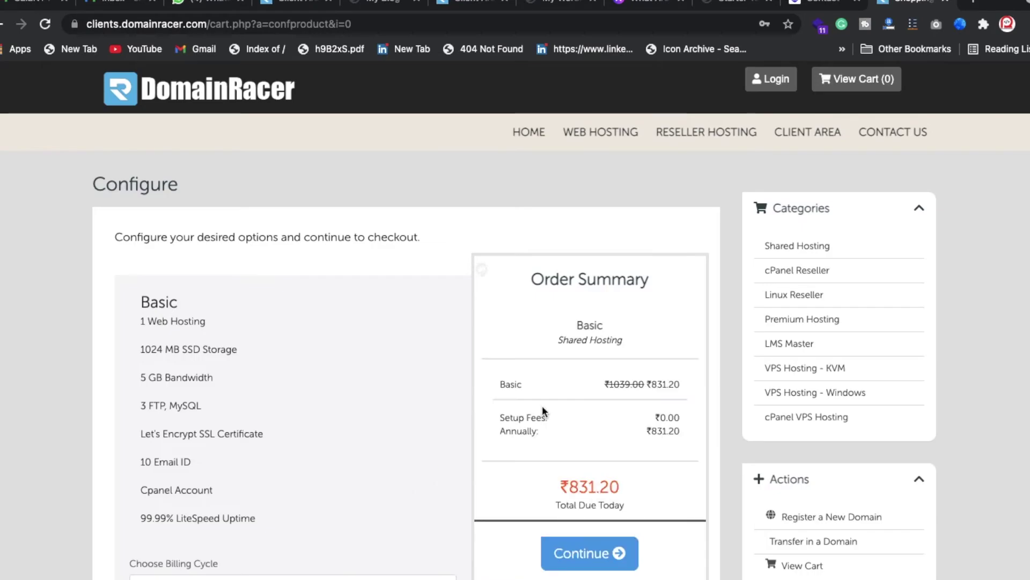
{"action": "double_click", "coordinate": [586, 493]}
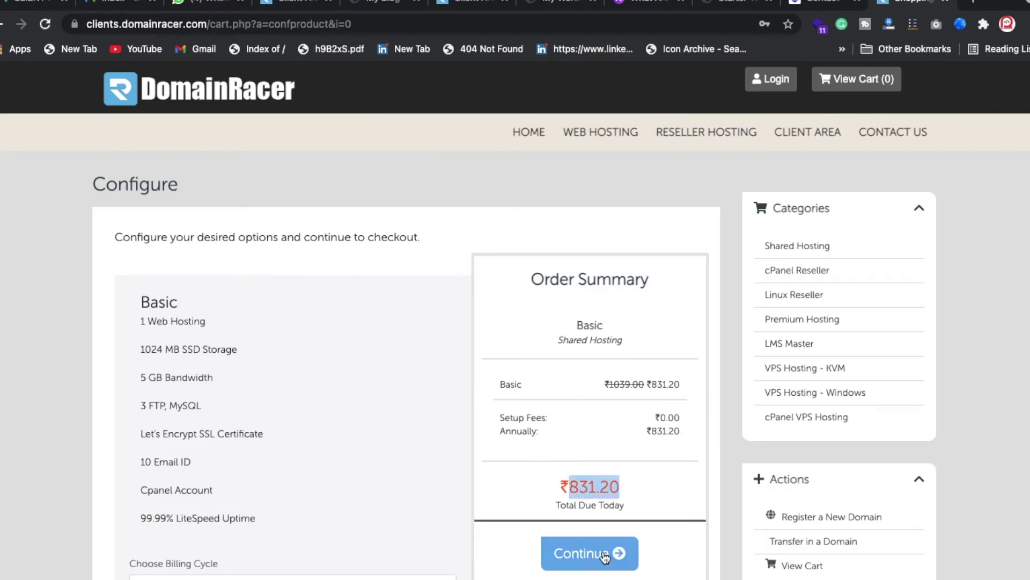
{"action": "left_click", "coordinate": [605, 556]}
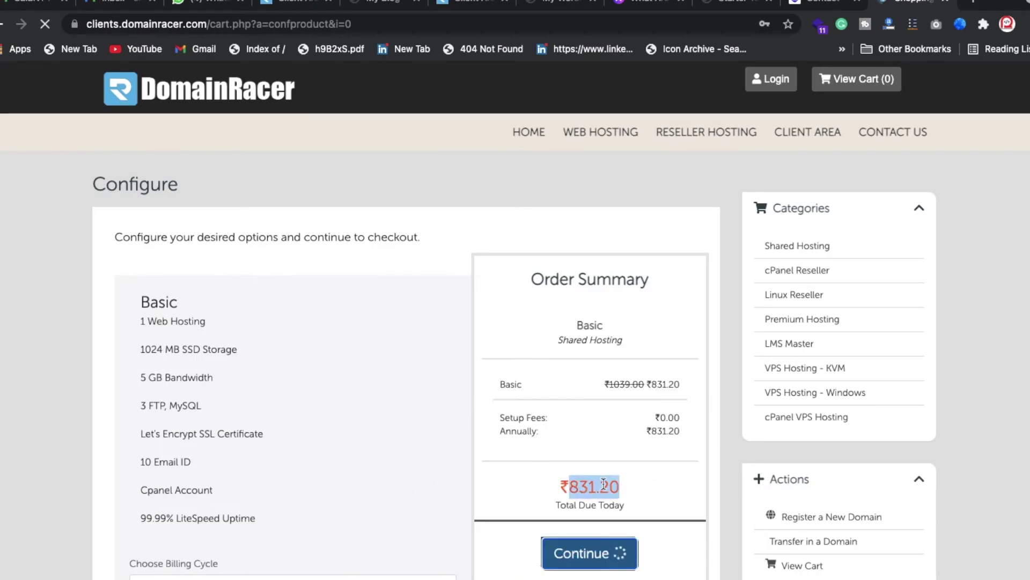
- Add free ID Protection and DNS Management, review the ₹1430.20 total, and proceed to checkout
{"action": "left_click", "coordinate": [525, 354]}
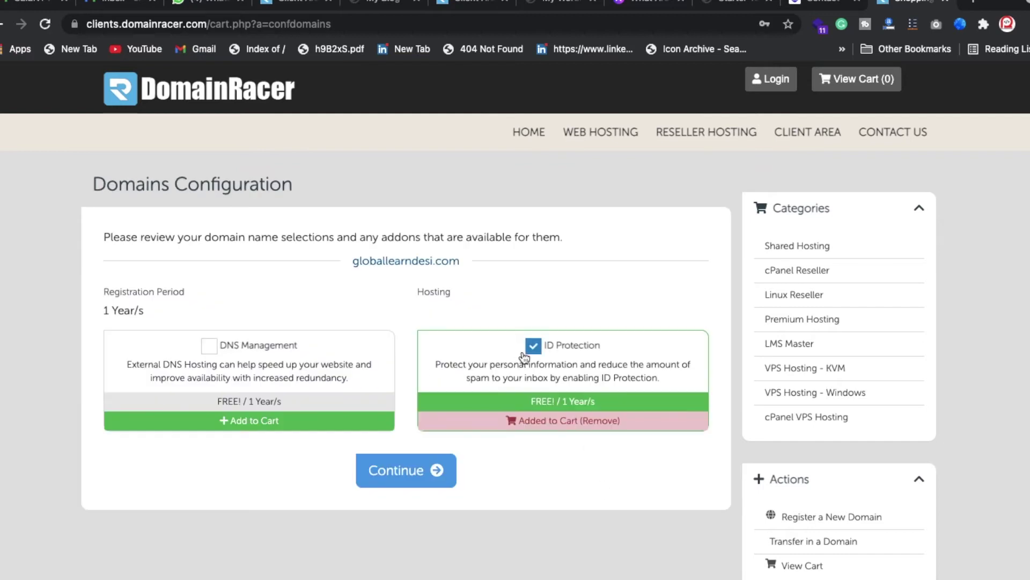
{"action": "left_click", "coordinate": [209, 361]}
{"action": "left_click", "coordinate": [403, 471]}
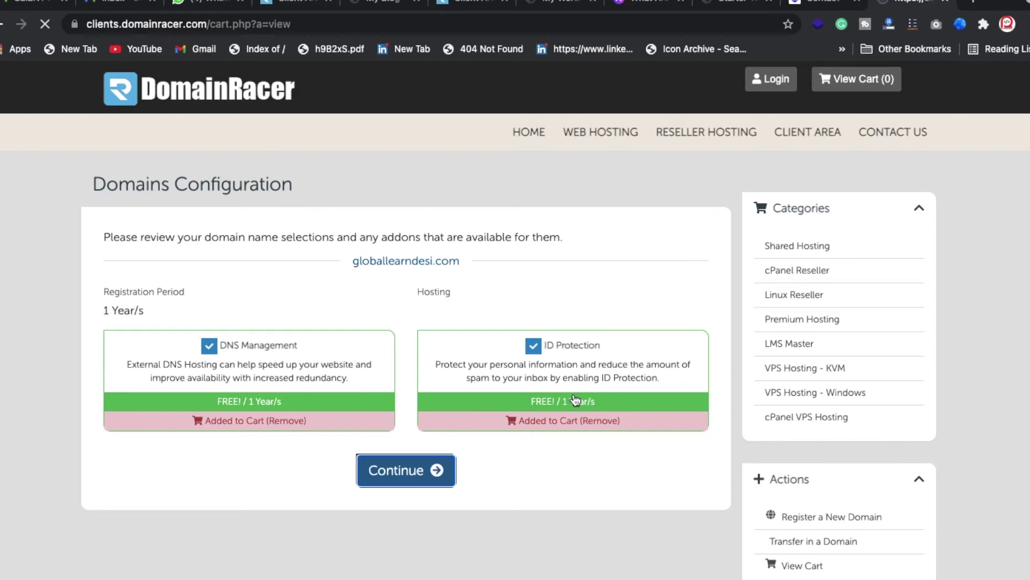
{"action": "triple_click", "coordinate": [605, 385]}
{"action": "triple_click", "coordinate": [622, 364]}
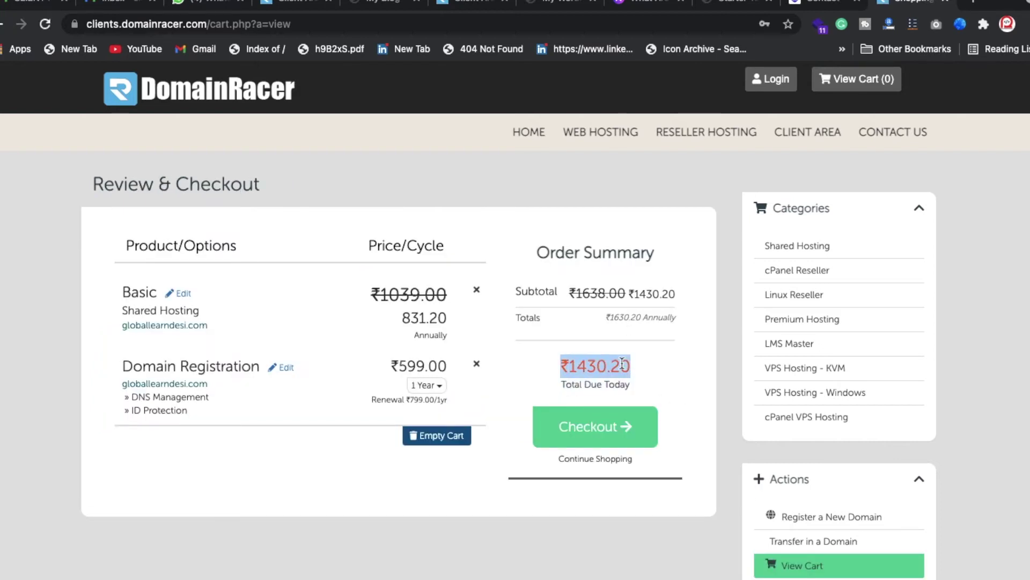
{"action": "left_click", "coordinate": [603, 444]}
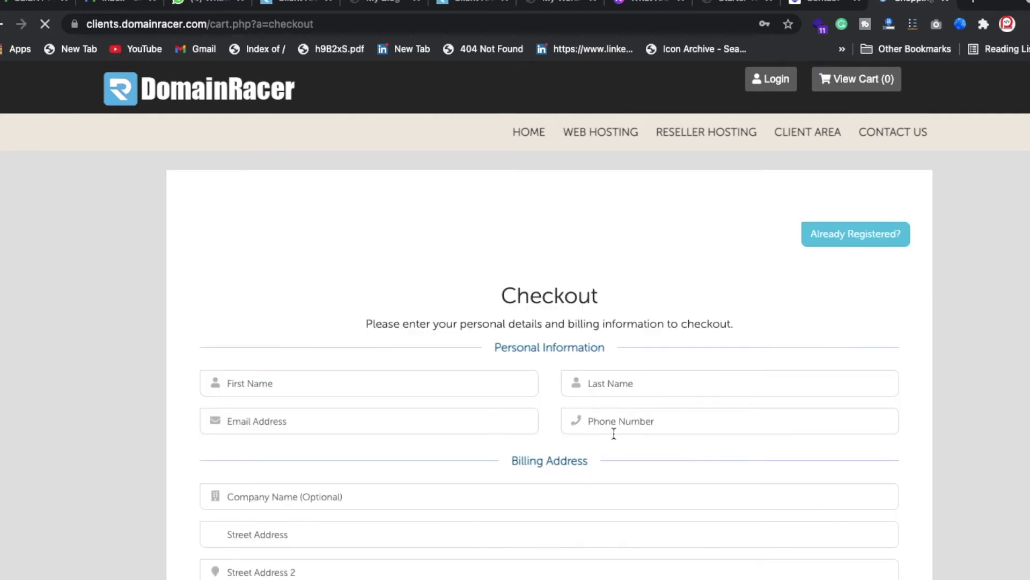
- Sign in to the DomainRacer client account with the saved credentials
{"action": "scroll", "coordinate": [570, 559], "scroll_direction": "down", "scroll_amount": 10}
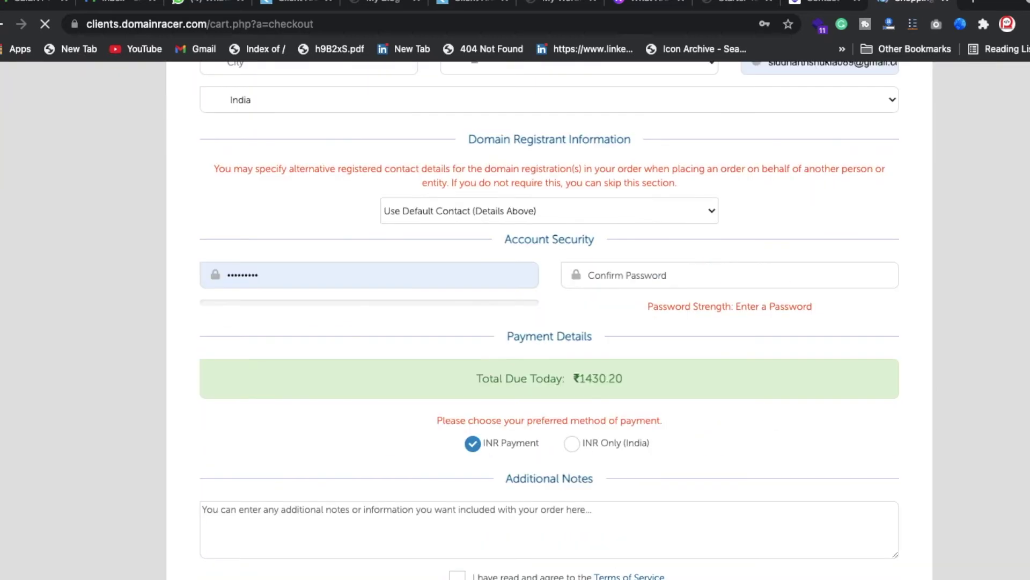
{"action": "scroll", "coordinate": [752, 322], "scroll_direction": "down", "scroll_amount": 1}
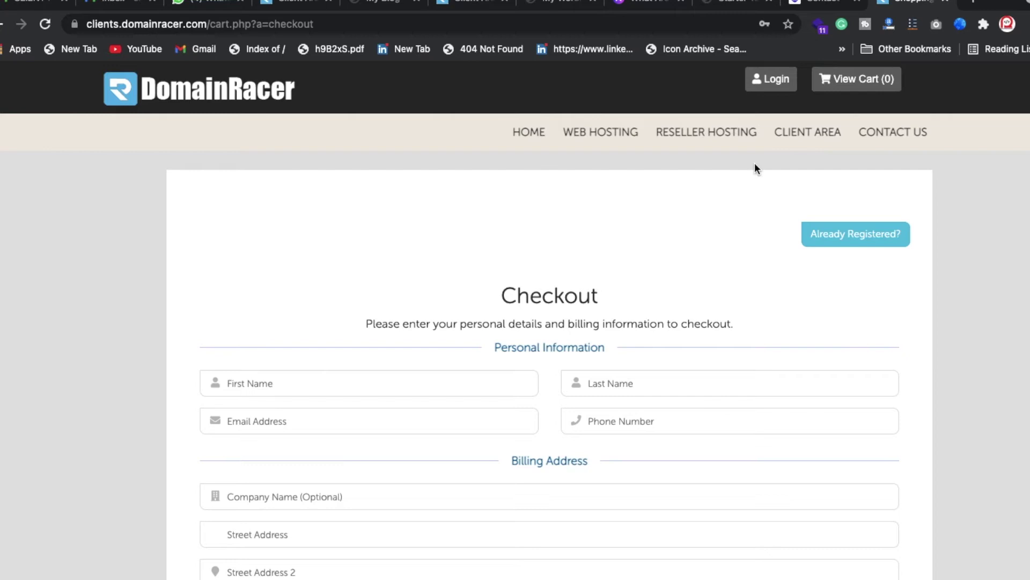
{"action": "left_click", "coordinate": [789, 78]}
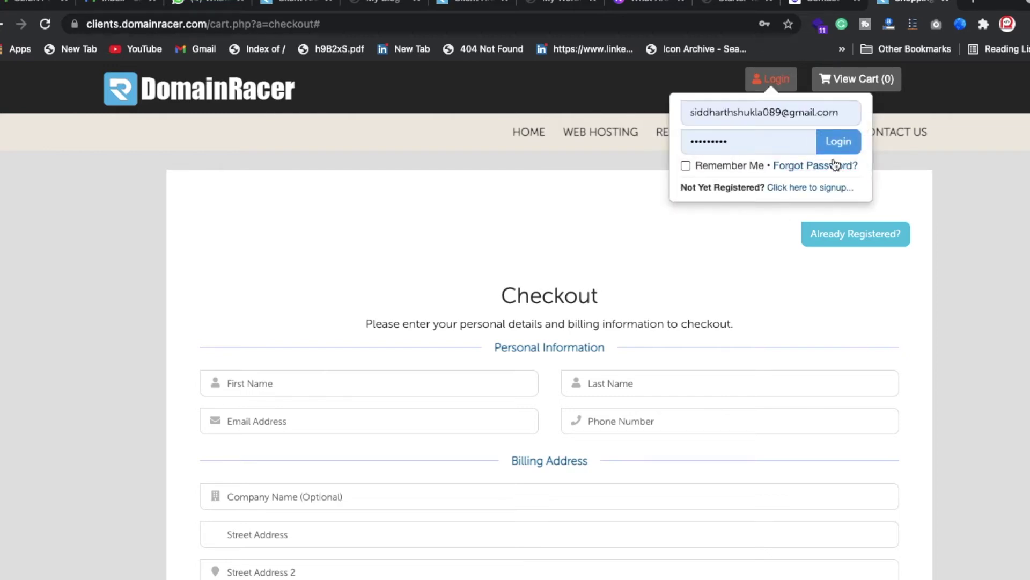
{"action": "left_click", "coordinate": [838, 143]}
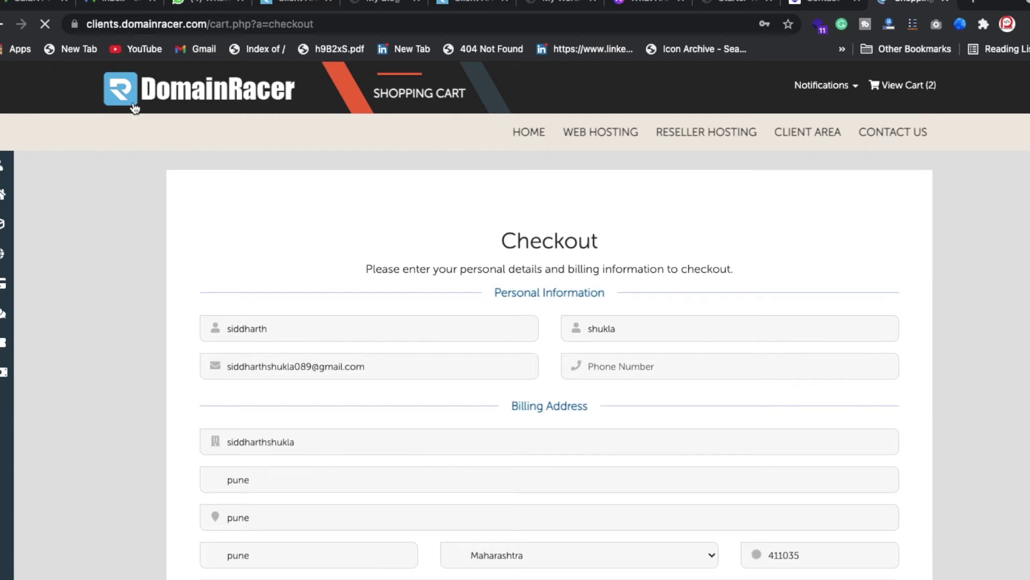
- Navigate from the account menu to the My Products & Services list
{"action": "left_click", "coordinate": [38, 166]}
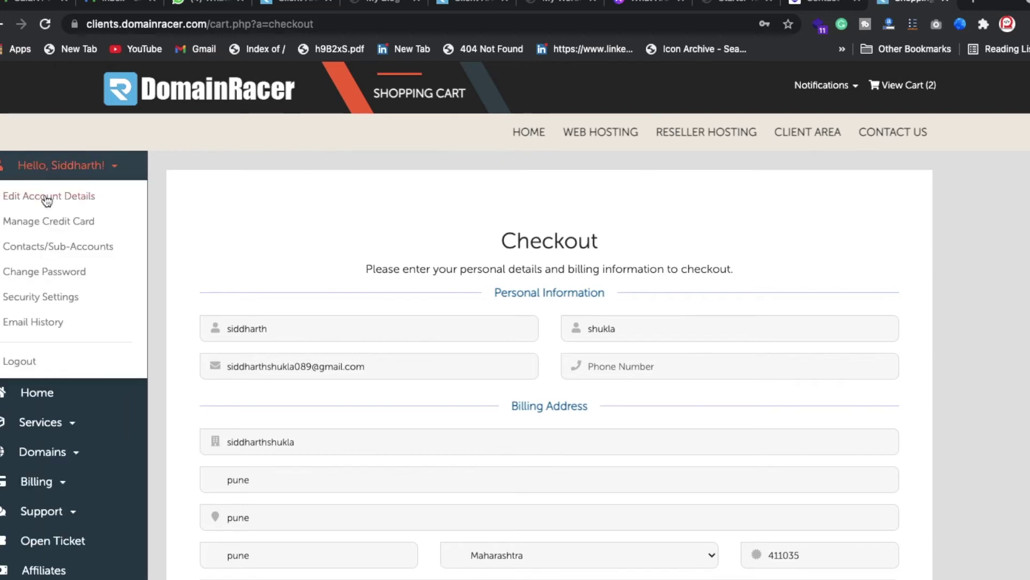
{"action": "left_click", "coordinate": [168, 84]}
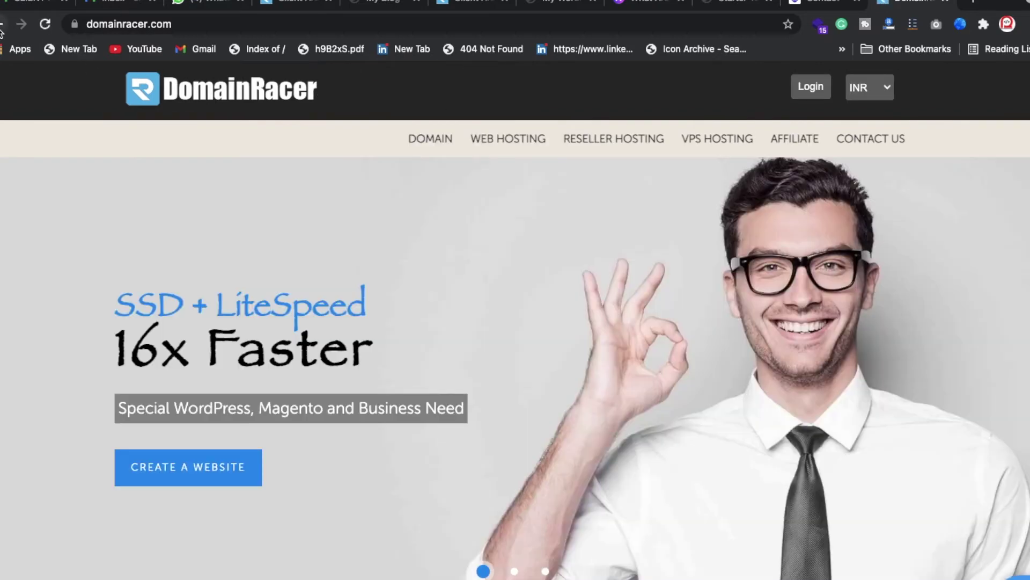
{"action": "left_click", "coordinate": [1, 24]}
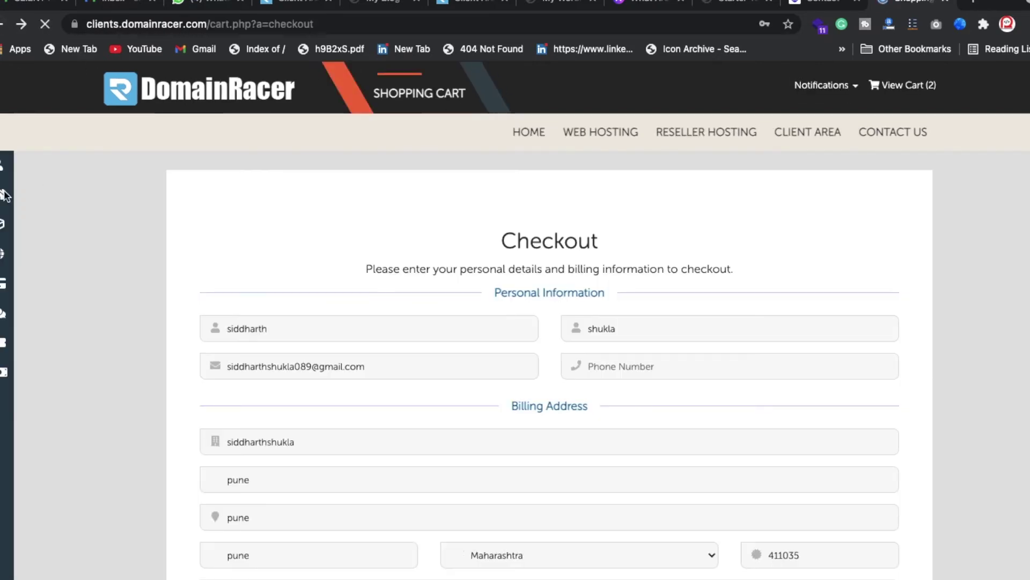
{"action": "left_click", "coordinate": [33, 202]}
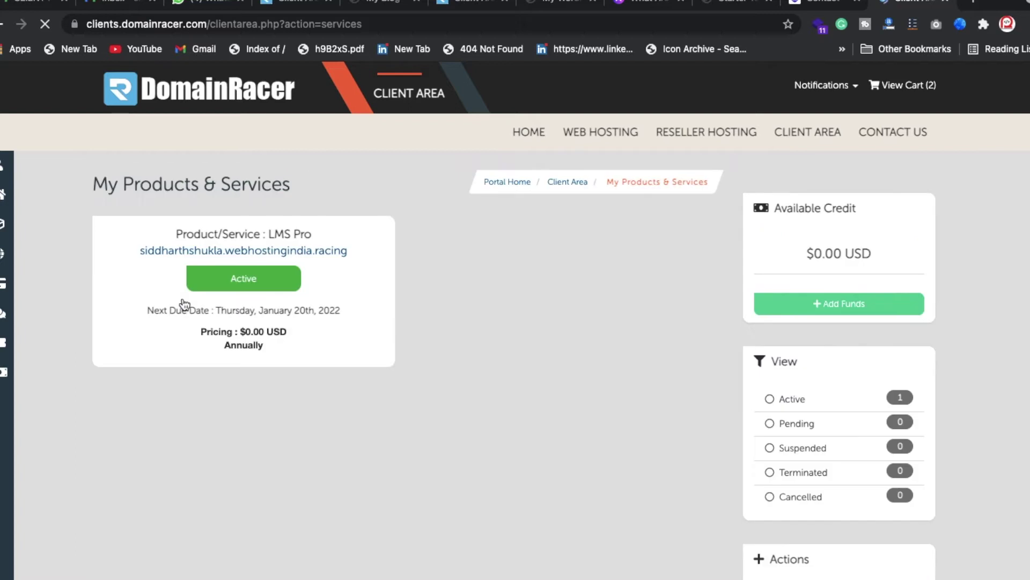
- Open the LMS Pro service, log in to its cPanel, and scroll to Softaculous Apps Installer
{"action": "left_click", "coordinate": [290, 276]}
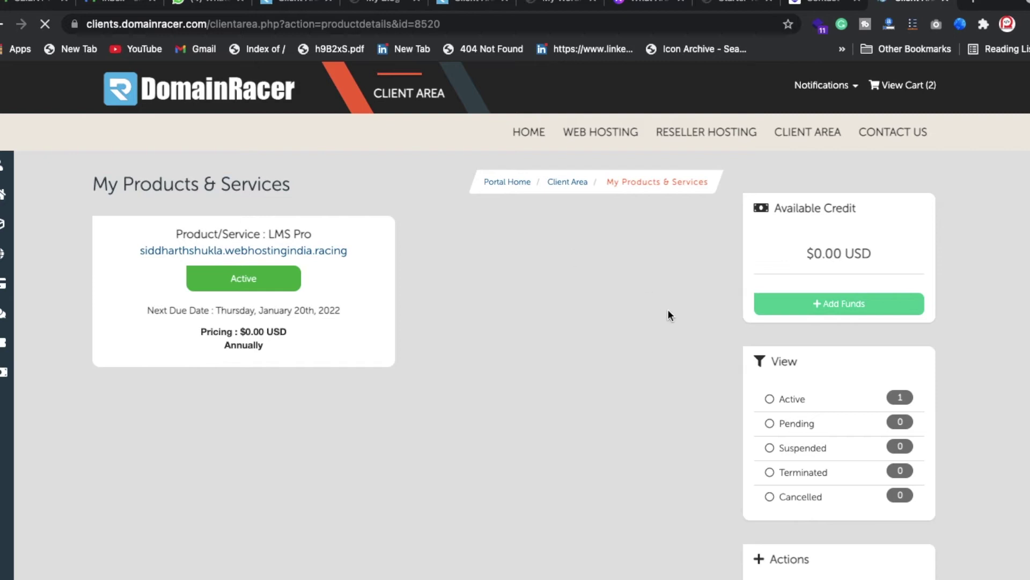
{"action": "scroll", "coordinate": [782, 535], "scroll_direction": "down", "scroll_amount": 1}
{"action": "scroll", "coordinate": [781, 530], "scroll_direction": "down", "scroll_amount": 3}
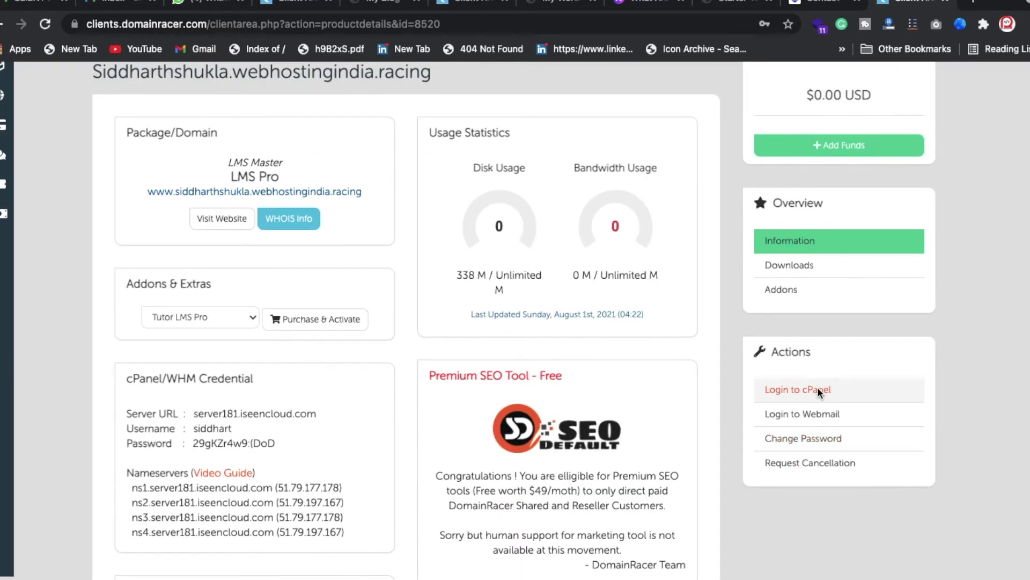
{"action": "left_click", "coordinate": [816, 388]}
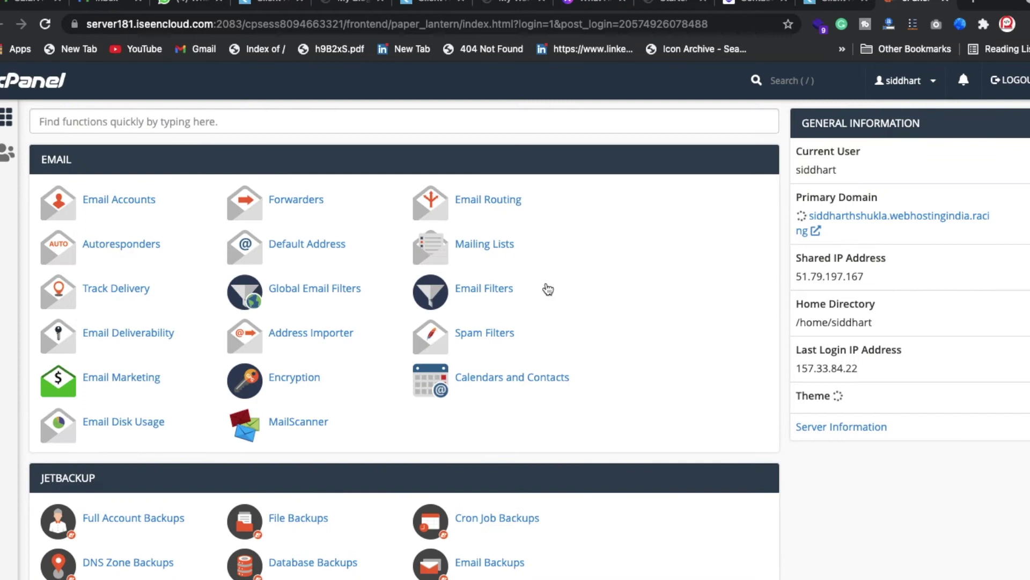
{"action": "scroll", "coordinate": [546, 288], "scroll_direction": "down", "scroll_amount": 10}
{"action": "scroll", "coordinate": [279, 448], "scroll_direction": "down", "scroll_amount": 15}
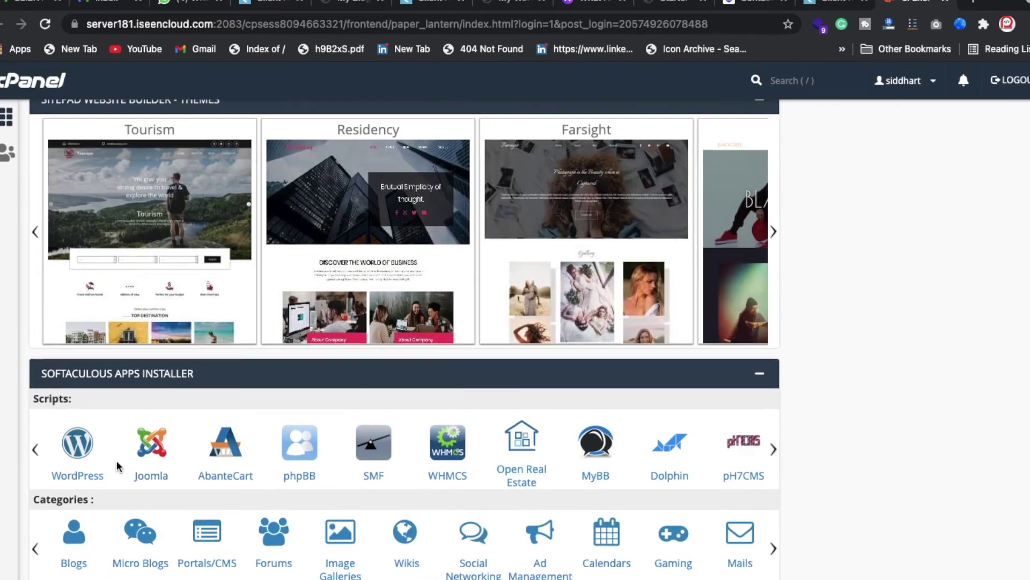
- Open WordPress in Softaculous, remove its current installation after confirming, and return to the overview
{"action": "left_click", "coordinate": [84, 465]}
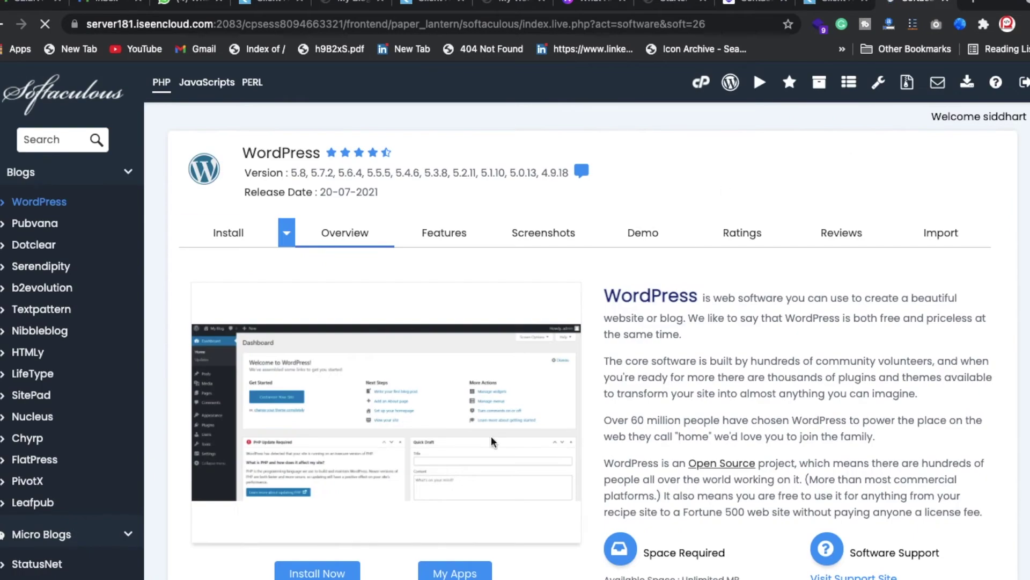
{"action": "scroll", "coordinate": [476, 568], "scroll_direction": "down", "scroll_amount": 3}
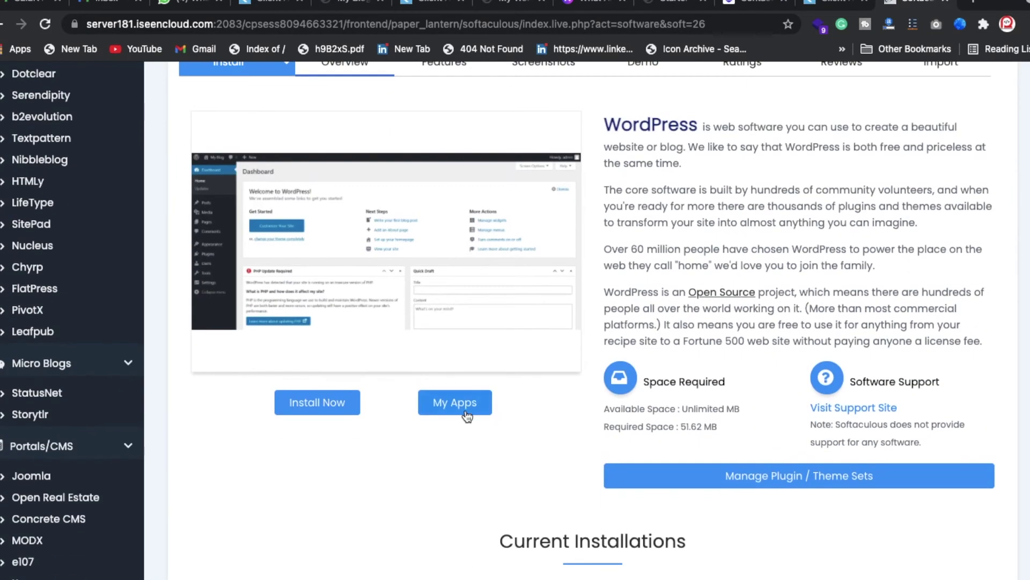
{"action": "scroll", "coordinate": [465, 409], "scroll_direction": "down", "scroll_amount": 8}
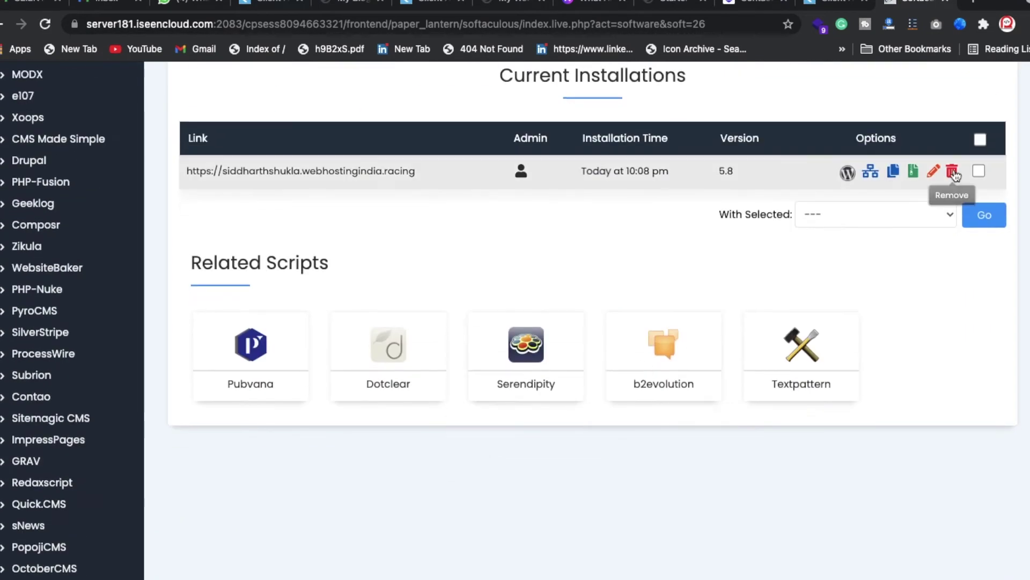
{"action": "left_click", "coordinate": [952, 172]}
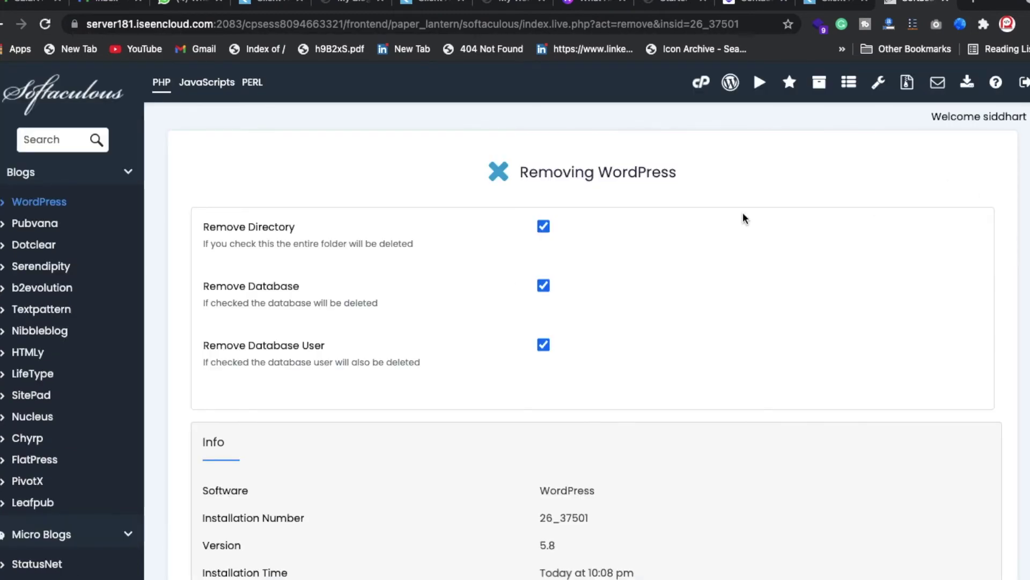
{"action": "scroll", "coordinate": [743, 217], "scroll_direction": "down", "scroll_amount": 15}
{"action": "scroll", "coordinate": [612, 214], "scroll_direction": "up", "scroll_amount": 12}
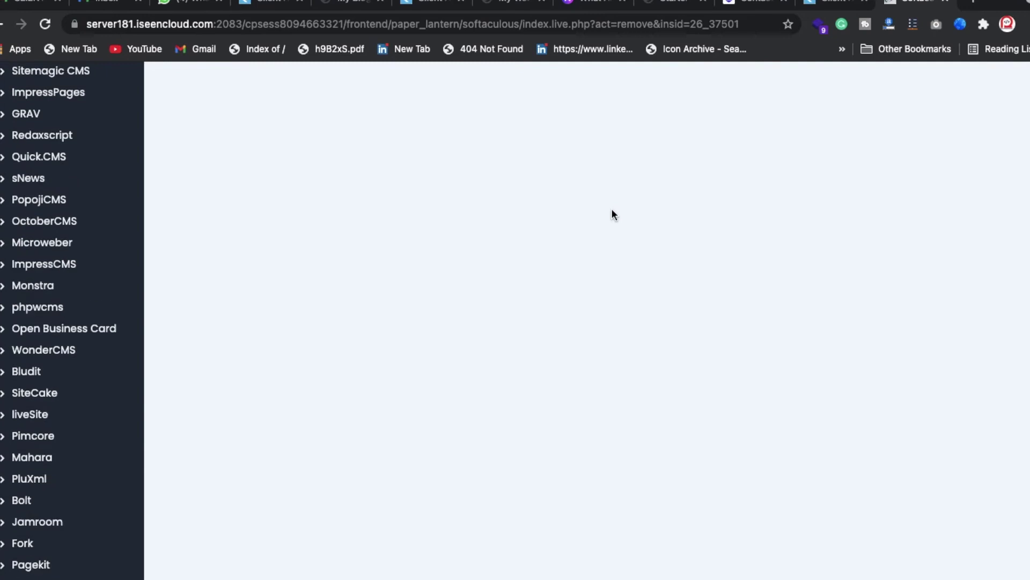
{"action": "left_click", "coordinate": [614, 209]}
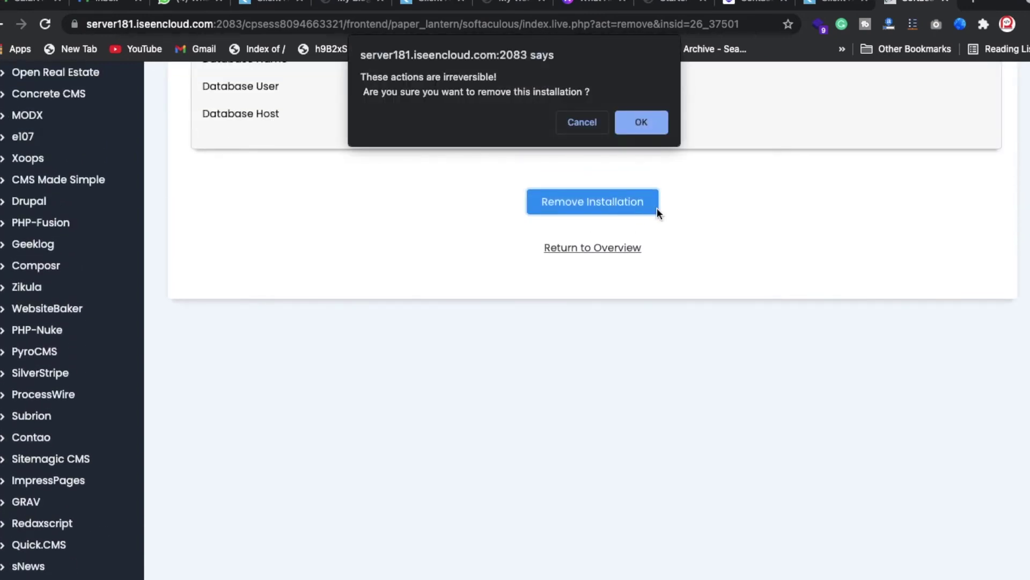
{"action": "left_click", "coordinate": [649, 124]}
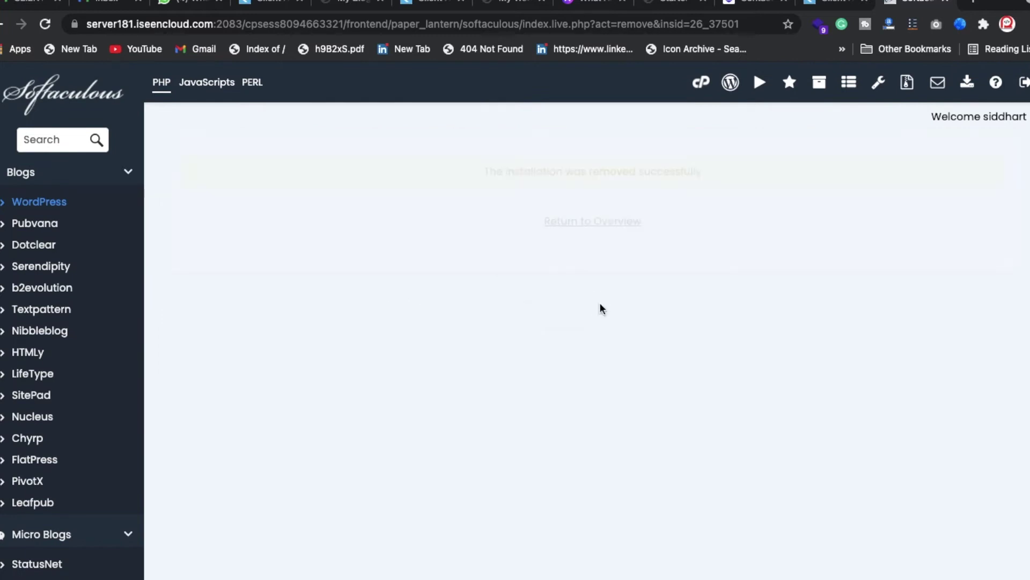
{"action": "left_click", "coordinate": [602, 230]}
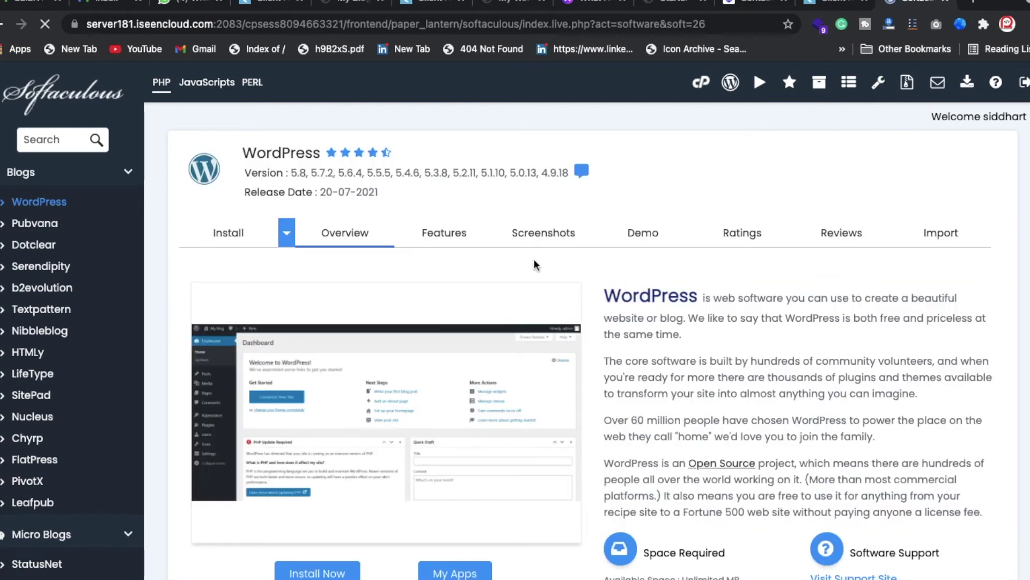
- Start a new WordPress install at the root directory with site name 'School'
{"action": "left_click", "coordinate": [317, 572]}
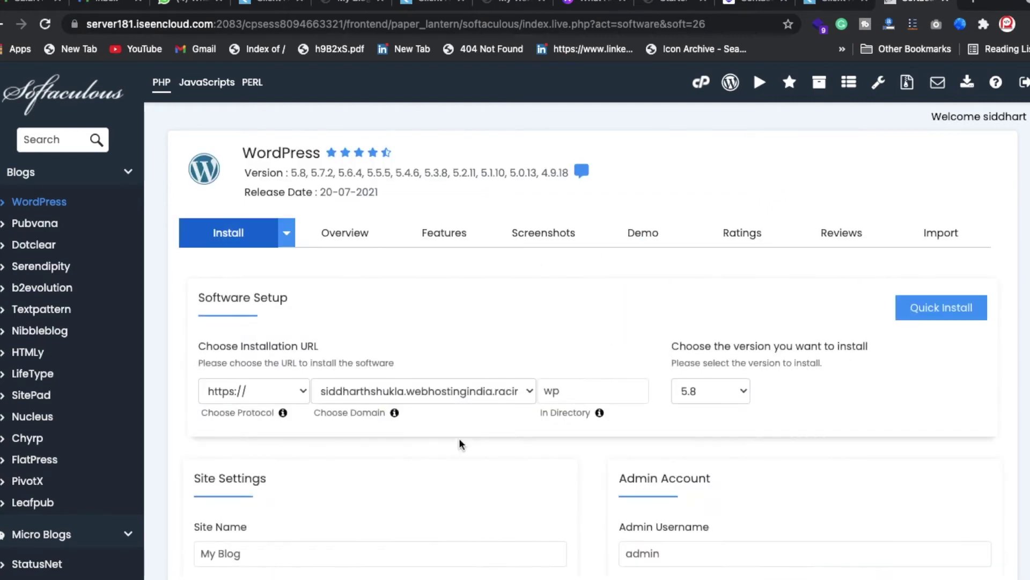
{"action": "double_click", "coordinate": [606, 391]}
{"action": "key", "text": "BackSpace"}
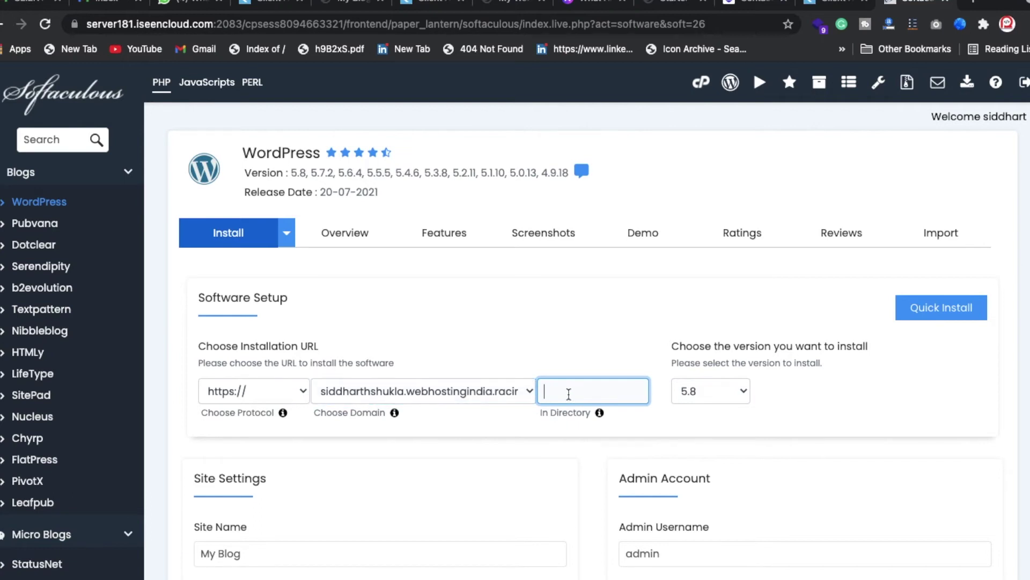
{"action": "scroll", "coordinate": [497, 481], "scroll_direction": "down", "scroll_amount": 1}
{"action": "scroll", "coordinate": [497, 483], "scroll_direction": "down", "scroll_amount": 5}
{"action": "triple_click", "coordinate": [329, 332]}
{"action": "key", "text": "BackSpace"}
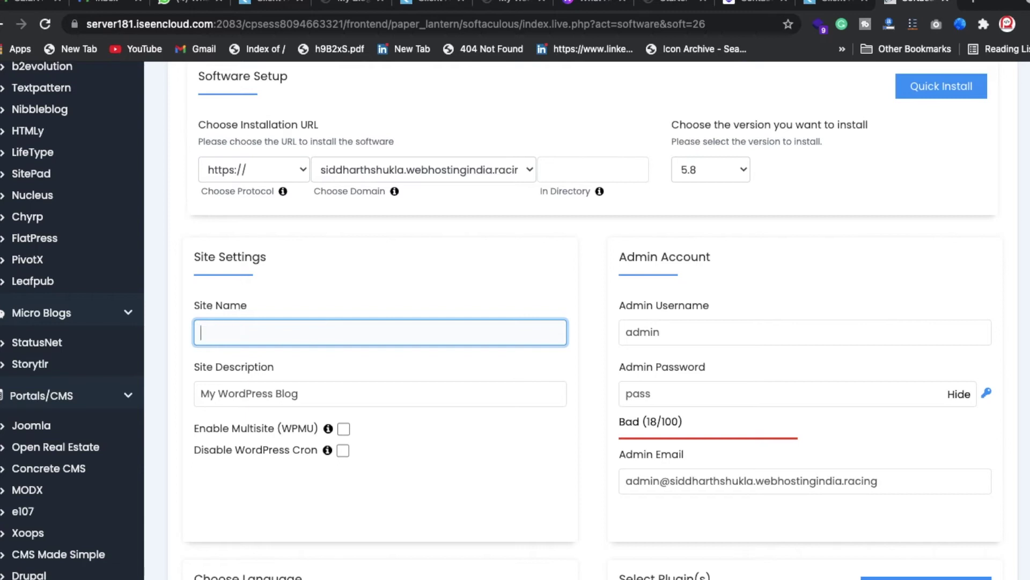
{"action": "type", "text": "School"}
{"action": "key", "text": "ctrl+a"}
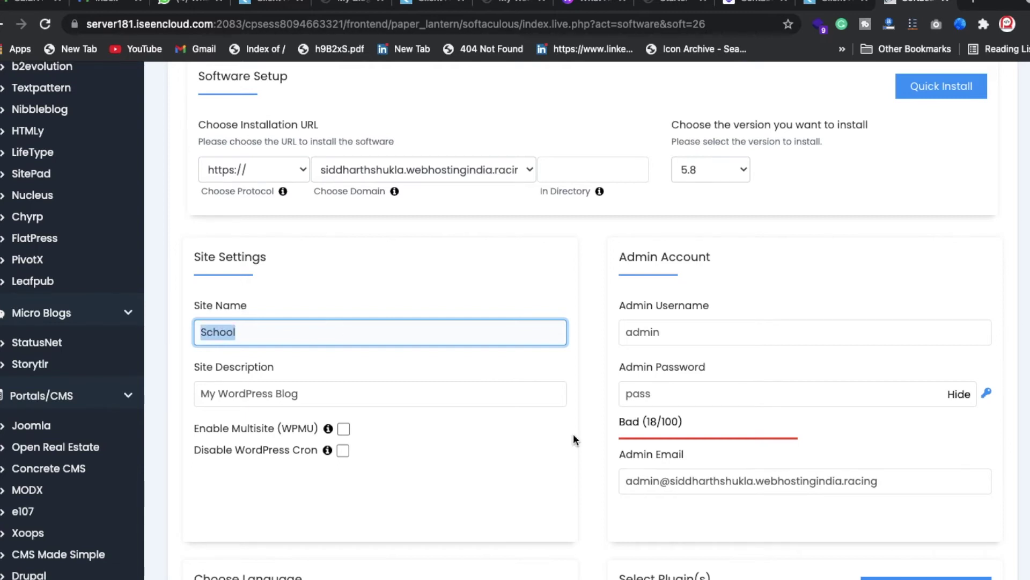
- Replace the default admin password with a new admin password
{"action": "scroll", "coordinate": [701, 315], "scroll_direction": "down", "scroll_amount": 6}
{"action": "left_click", "coordinate": [721, 149]}
{"action": "key", "text": "ctrl+a"}
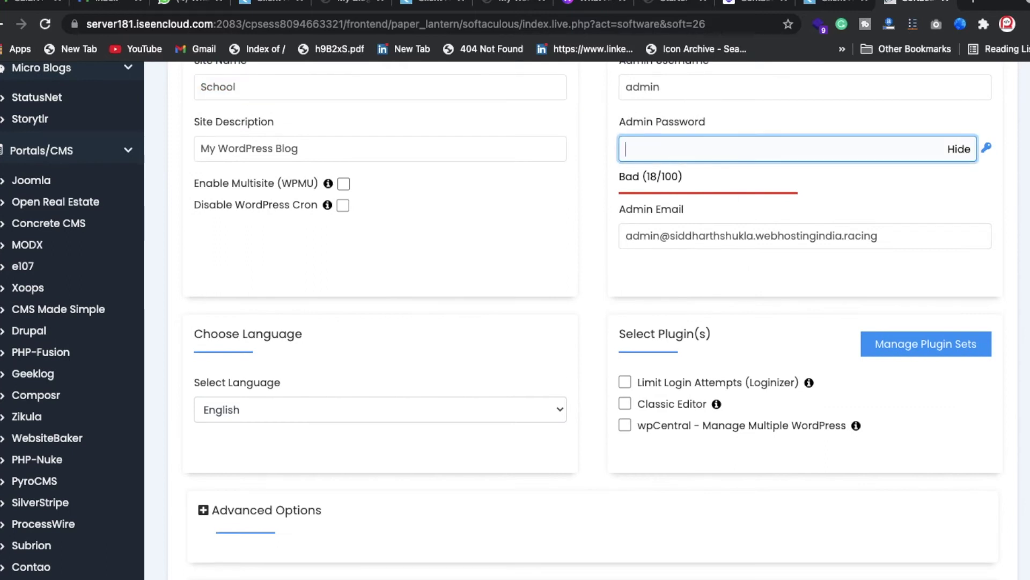
{"action": "key", "text": "BackSpace"}
{"action": "left_click", "coordinate": [956, 149]}
{"action": "left_click", "coordinate": [779, 153]}
{"action": "type", "text": "1234567"}
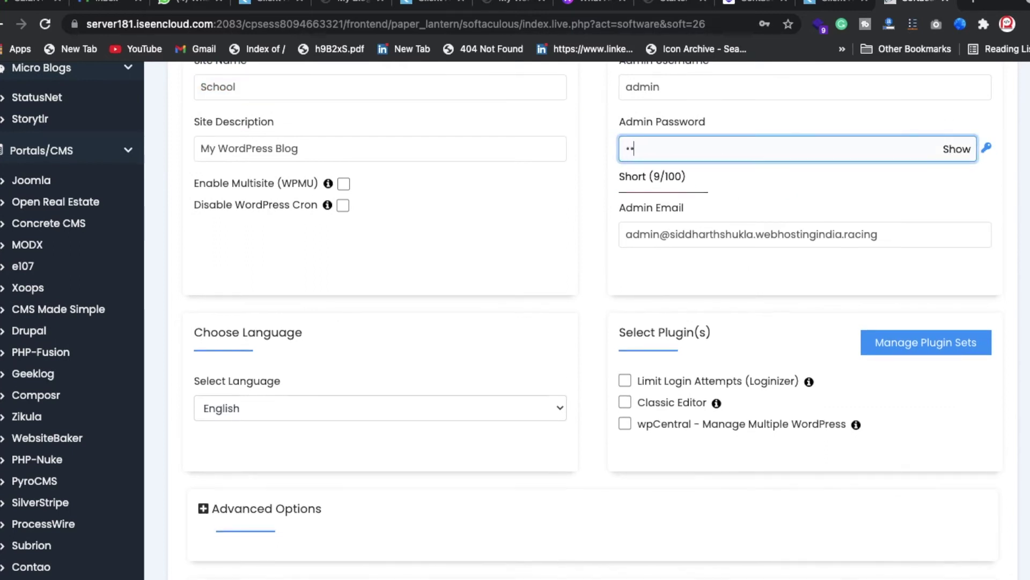
{"action": "type", "text": "89012"}
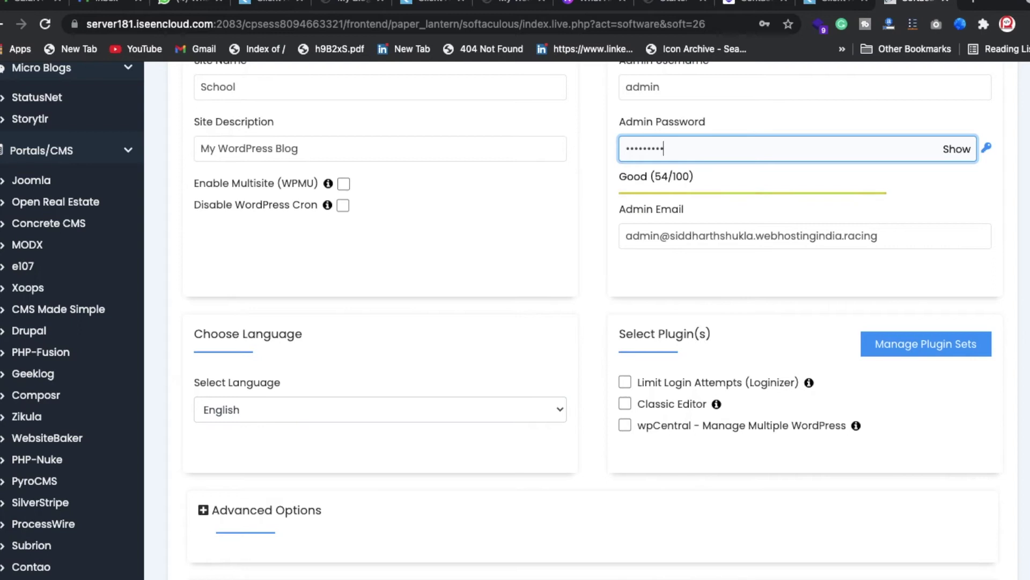
{"action": "left_click", "coordinate": [591, 273]}
{"action": "scroll", "coordinate": [591, 272], "scroll_direction": "down", "scroll_amount": 4}
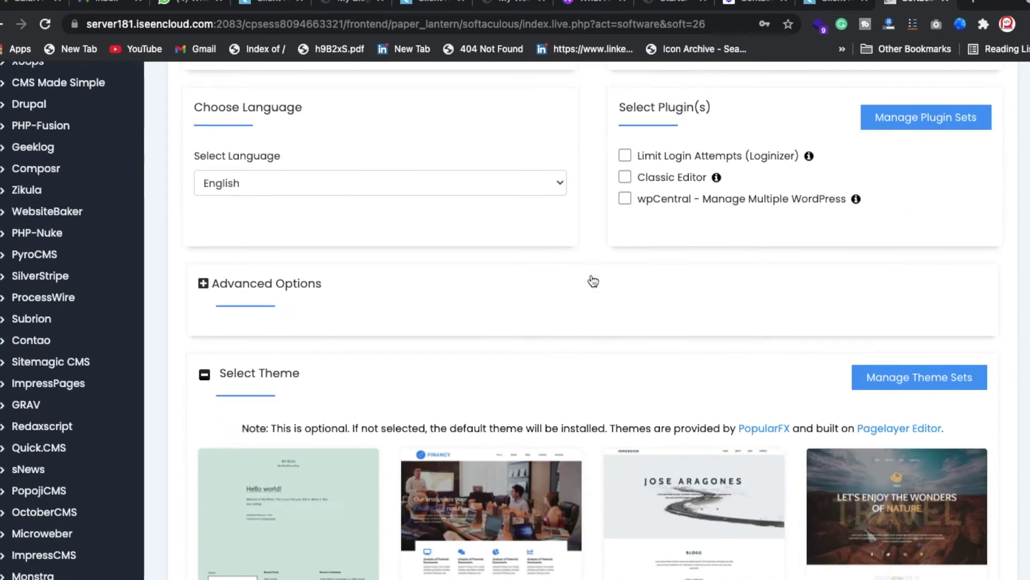
{"action": "scroll", "coordinate": [591, 276], "scroll_direction": "down", "scroll_amount": 7}
{"action": "scroll", "coordinate": [590, 276], "scroll_direction": "up", "scroll_amount": 9}
- Replace the admin email with the site owner's email address
{"action": "left_click", "coordinate": [866, 113]}
{"action": "key", "text": "super+a"}
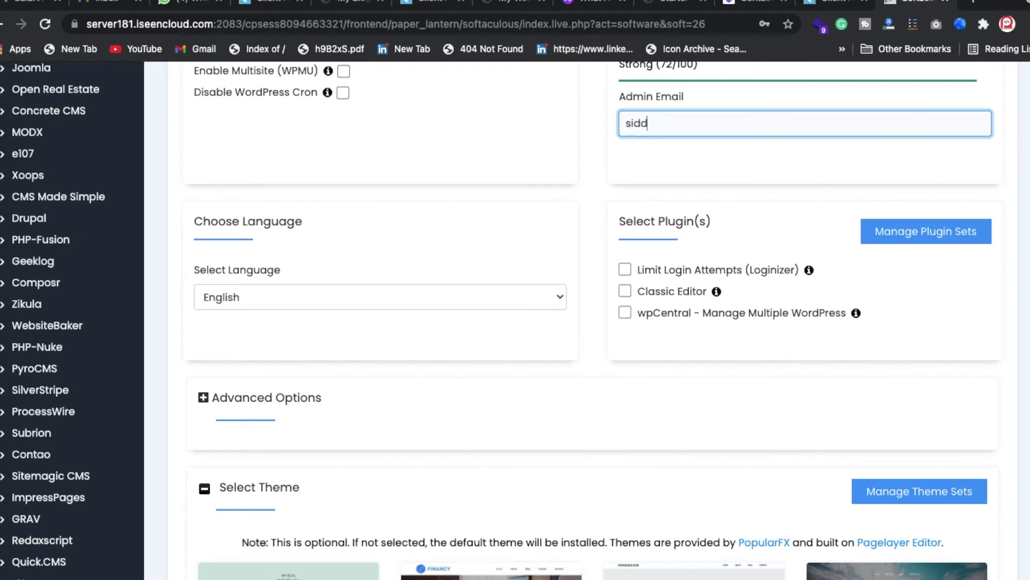
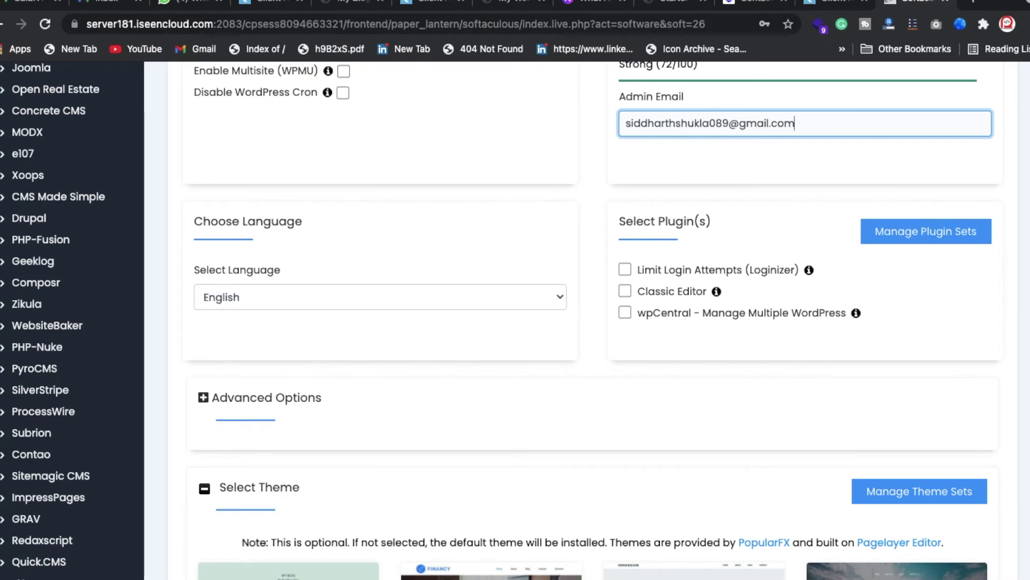
{"action": "key", "text": "super+a"}
{"action": "scroll", "coordinate": [917, 376], "scroll_direction": "down", "scroll_amount": 15}
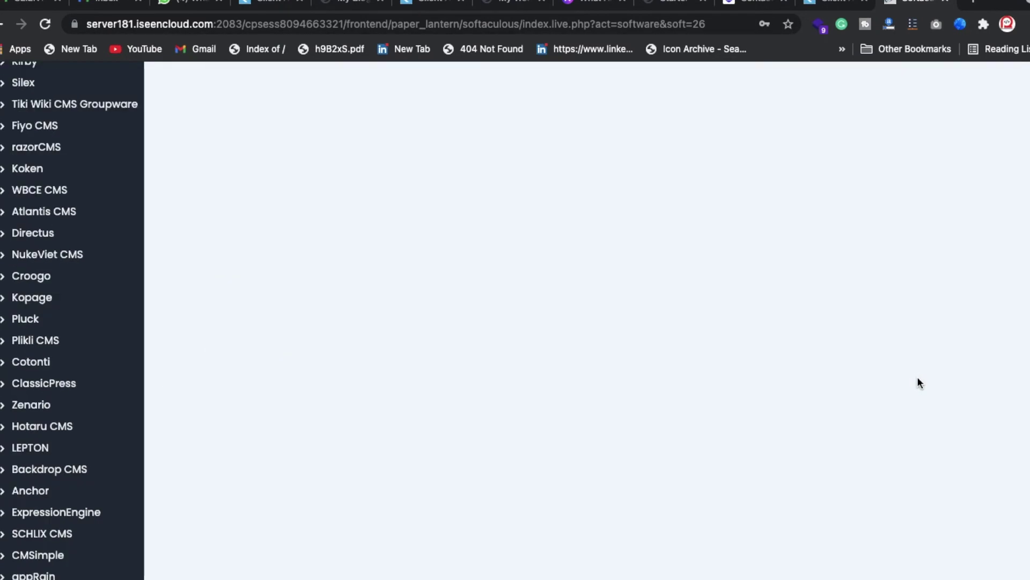
{"action": "scroll", "coordinate": [572, 146], "scroll_direction": "up", "scroll_amount": 2}
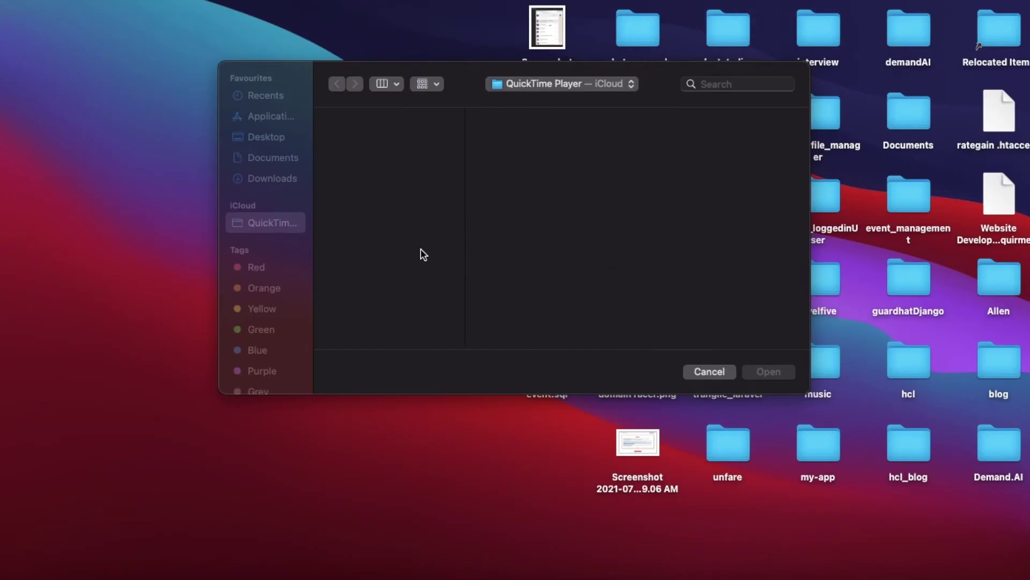
- Choose the Twenty Twenty-One theme, accept its demo images, and run the installation
{"action": "key", "text": "super+Tab"}
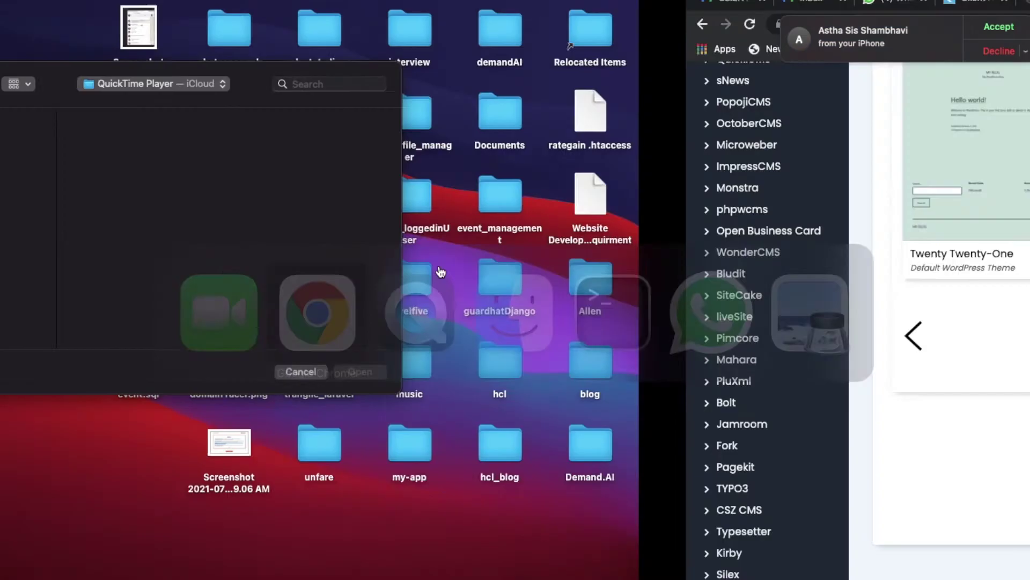
{"action": "left_click", "coordinate": [309, 206]}
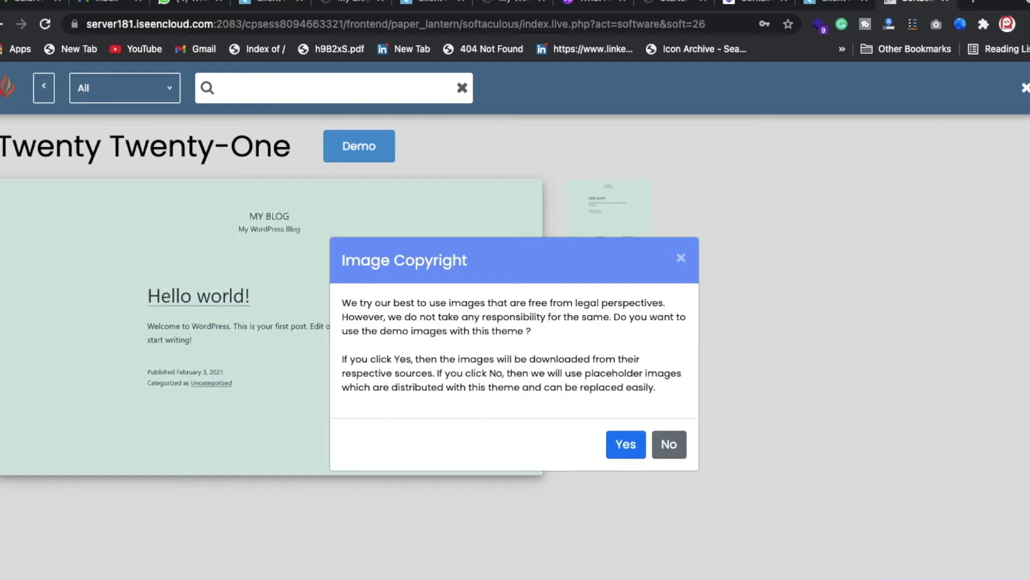
{"action": "left_click", "coordinate": [626, 443]}
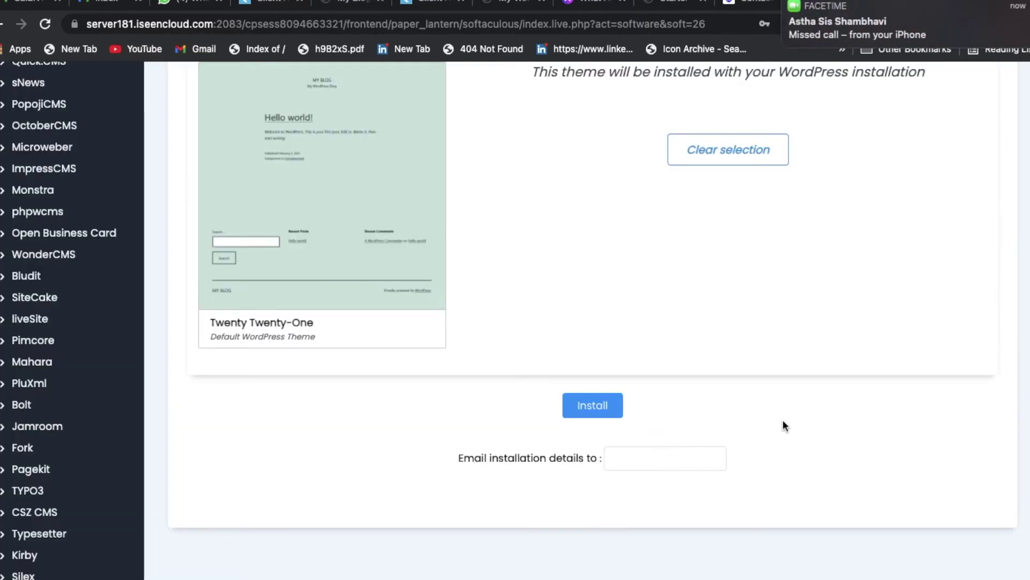
{"action": "left_click", "coordinate": [597, 410]}
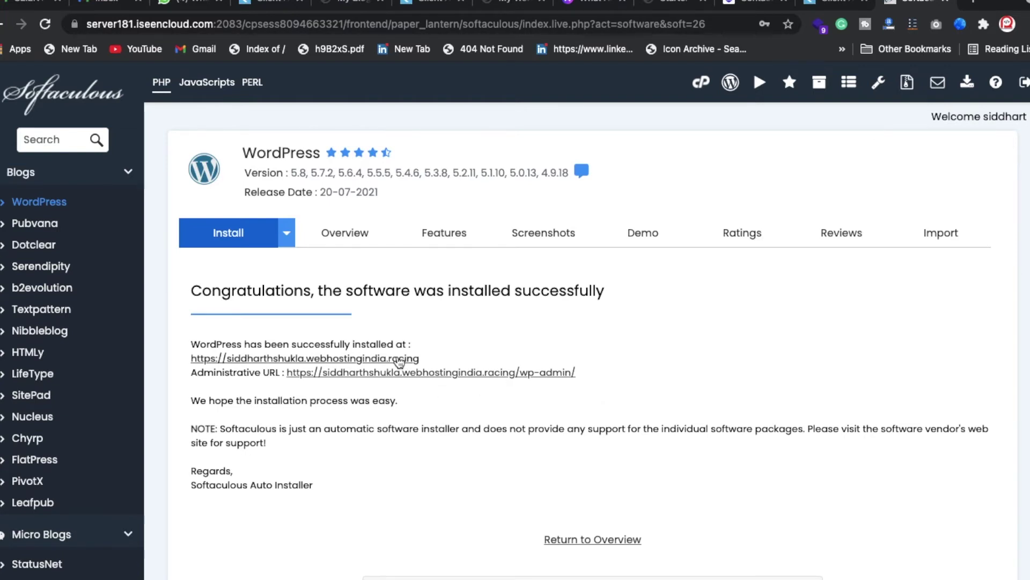
- Open the new School site and its wp-admin area in new tabs
{"action": "left_click", "coordinate": [399, 359]}
{"action": "left_click", "coordinate": [428, 373]}
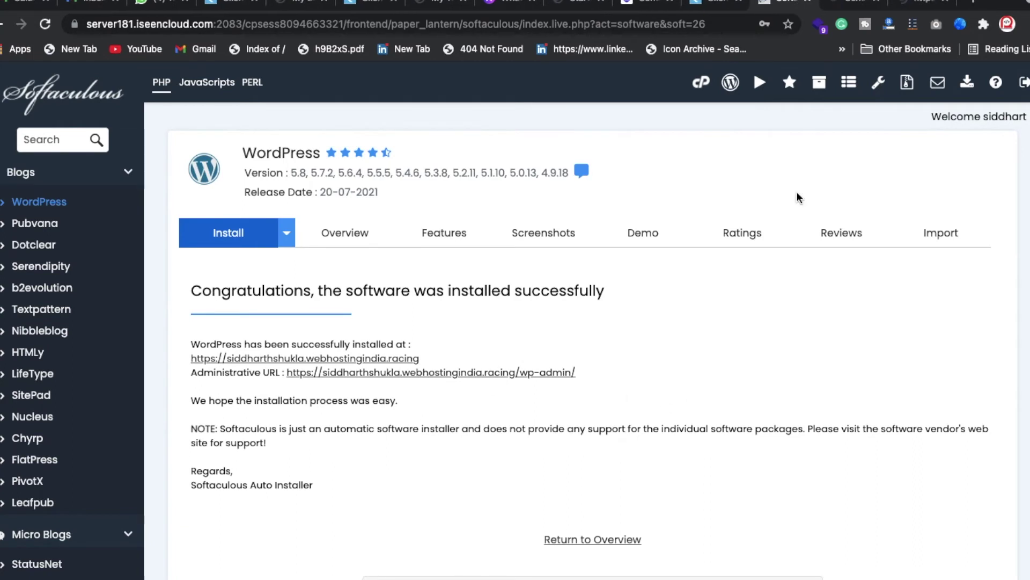
{"action": "key", "text": "ctrl+Tab"}
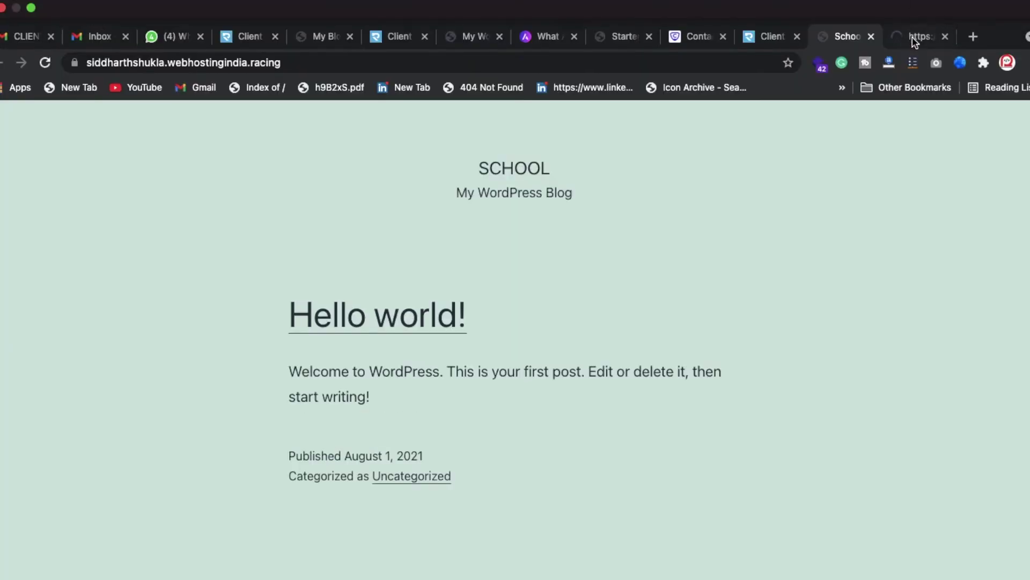
{"action": "left_click", "coordinate": [912, 38]}
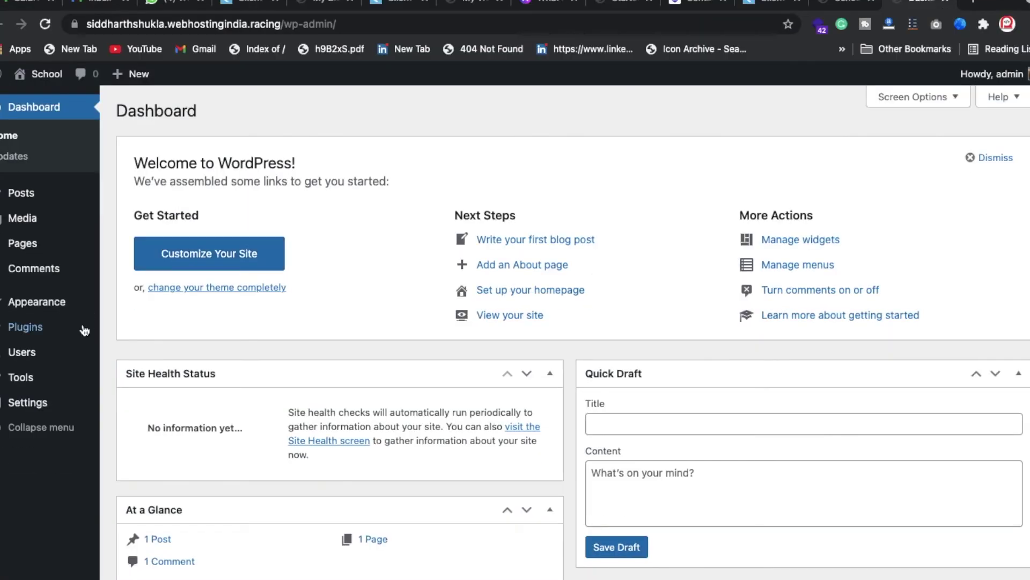
- Install and activate the Astra theme from Appearance > Themes > Add New, then open Astra Options
{"action": "mouse_move", "coordinate": [42, 315]}
{"action": "left_click", "coordinate": [128, 307]}
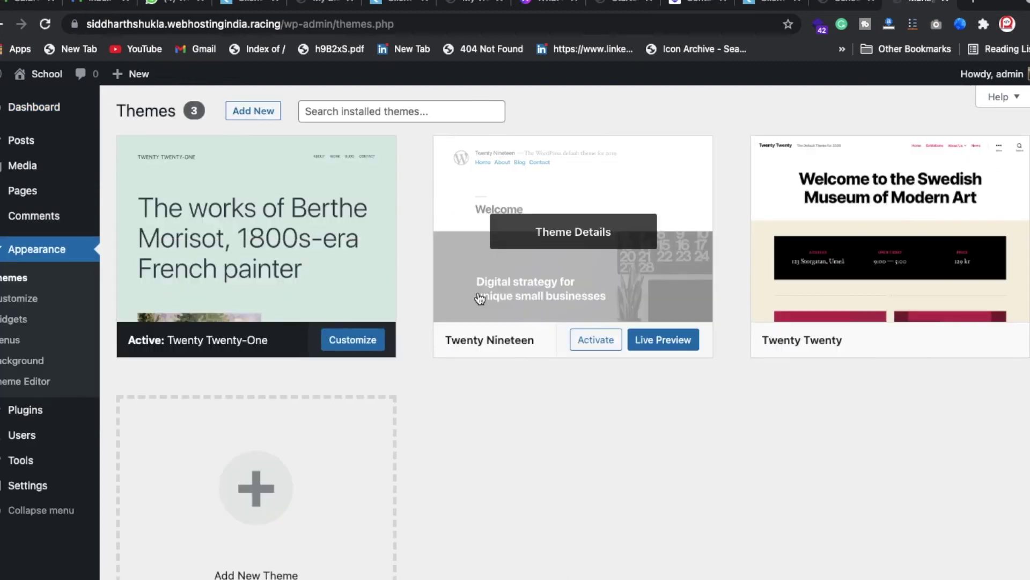
{"action": "left_click", "coordinate": [262, 115]}
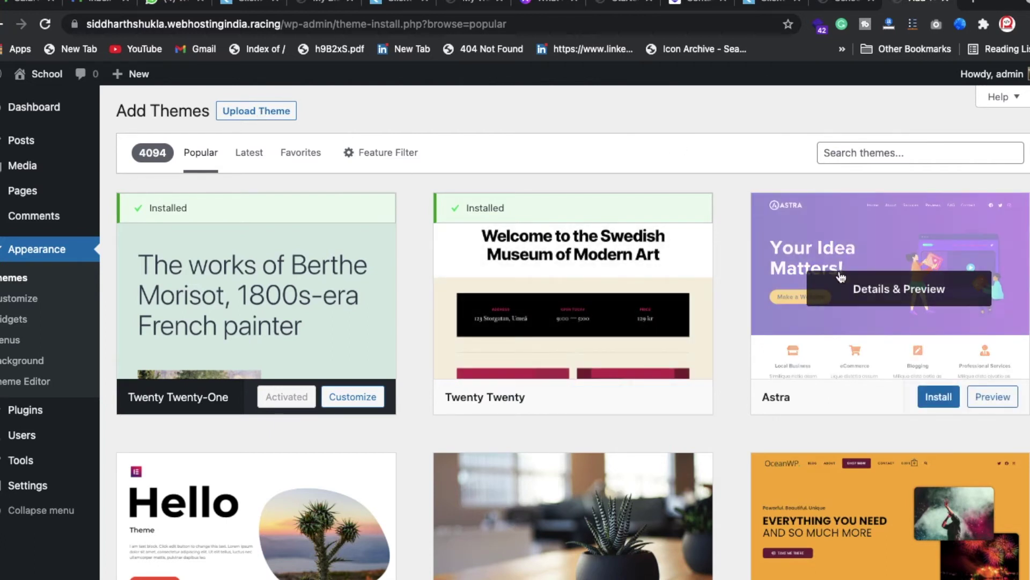
{"action": "left_click", "coordinate": [940, 408]}
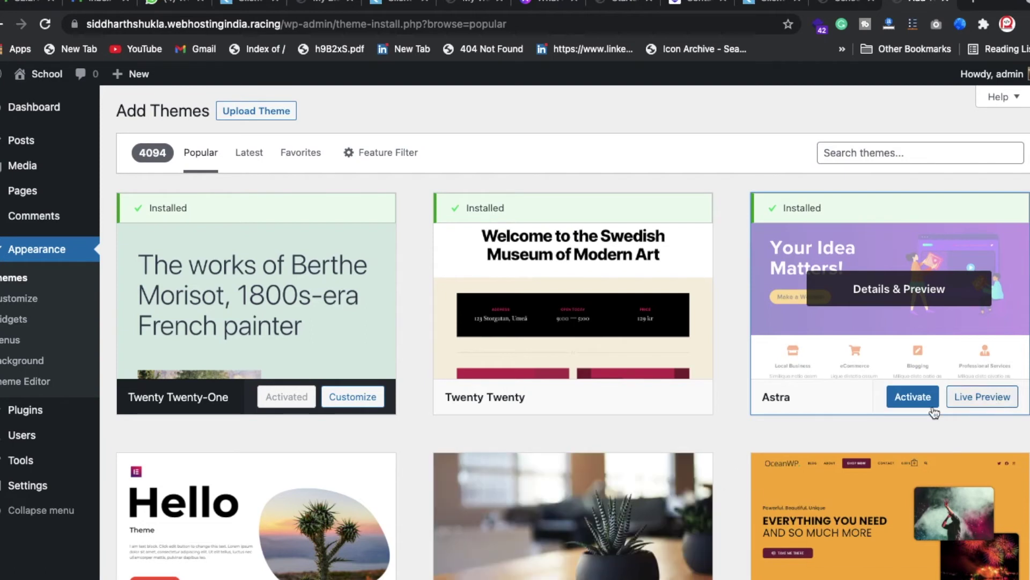
{"action": "left_click", "coordinate": [920, 402]}
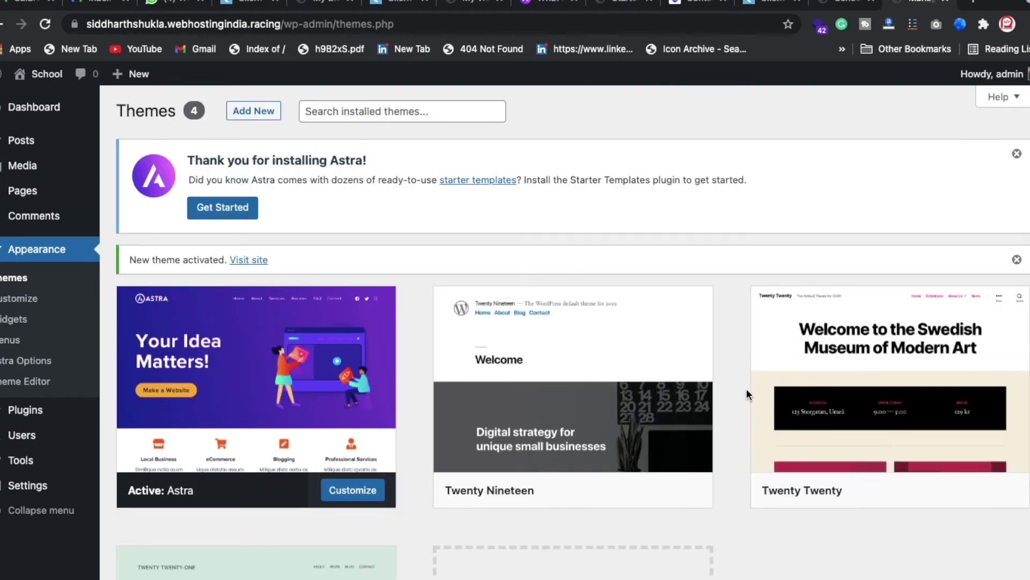
{"action": "left_click", "coordinate": [33, 364]}
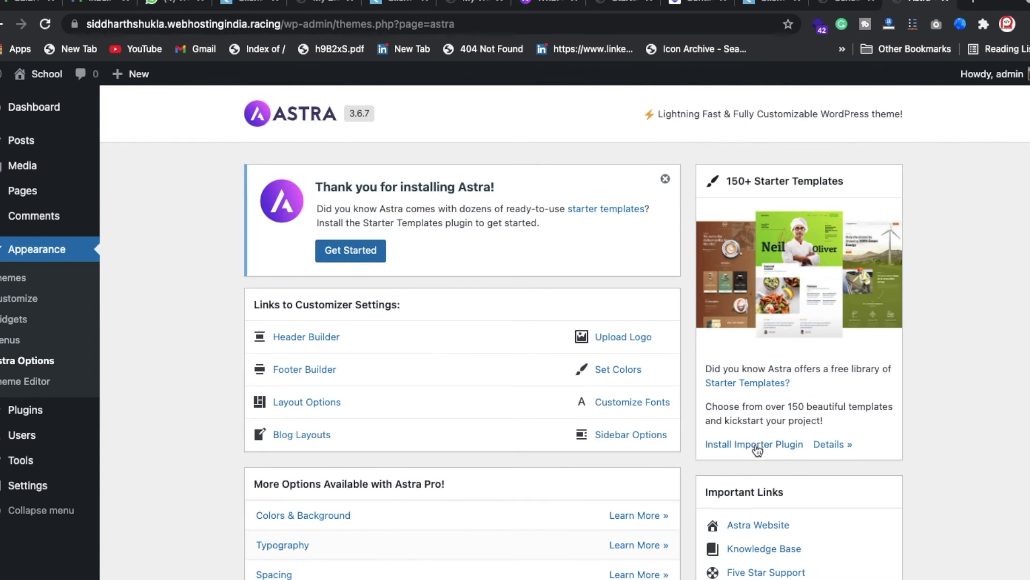
- Install the starter templates importer, import the Champion School template, and view the live site
{"action": "left_click", "coordinate": [755, 446]}
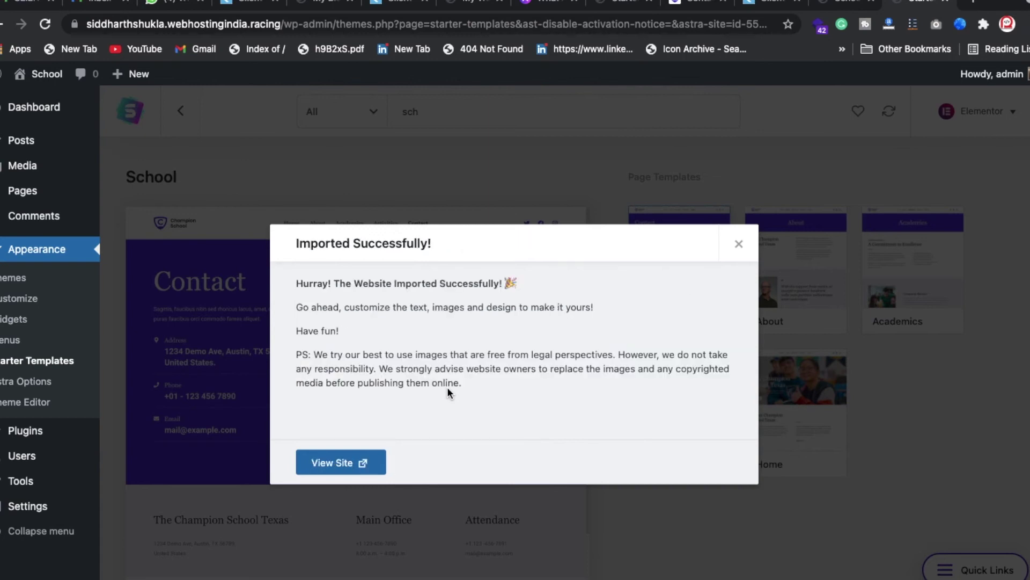
{"action": "left_click", "coordinate": [348, 461]}
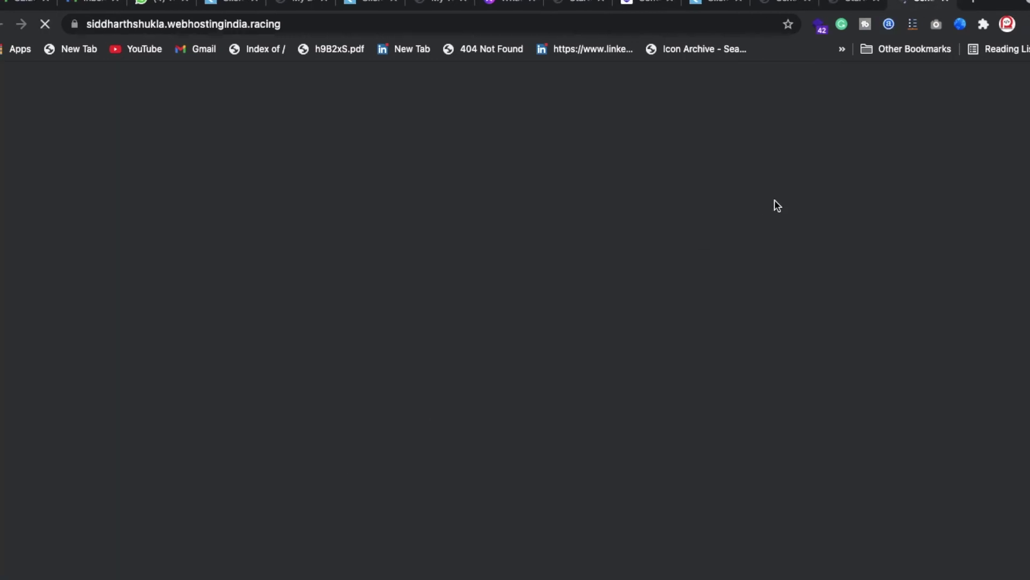
- Scroll through the Champion School homepage, then open and skim its Contact page
{"action": "scroll", "coordinate": [655, 450], "scroll_direction": "down", "scroll_amount": 10}
{"action": "scroll", "coordinate": [656, 449], "scroll_direction": "down", "scroll_amount": 20}
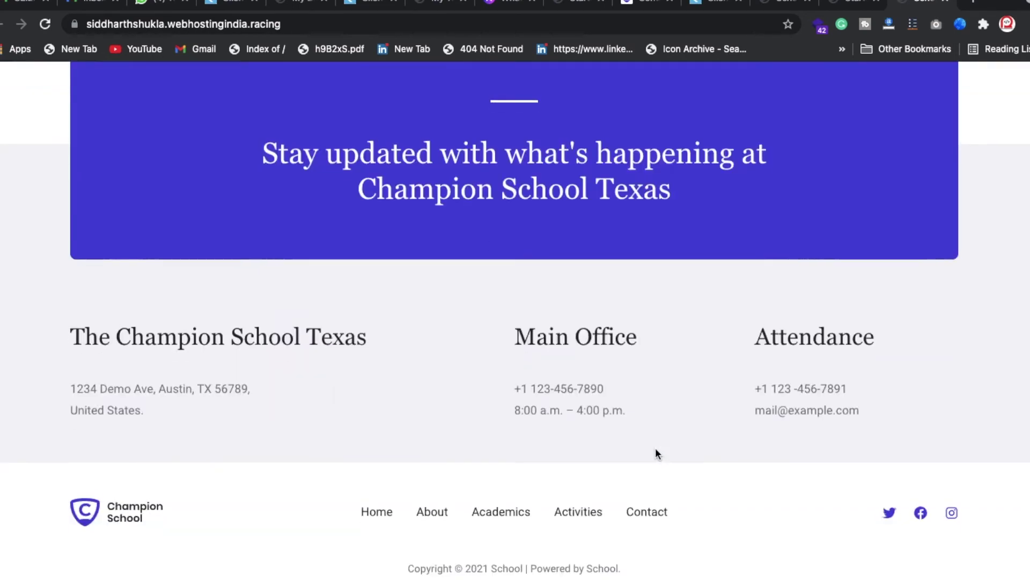
{"action": "scroll", "coordinate": [655, 448], "scroll_direction": "up", "scroll_amount": 20}
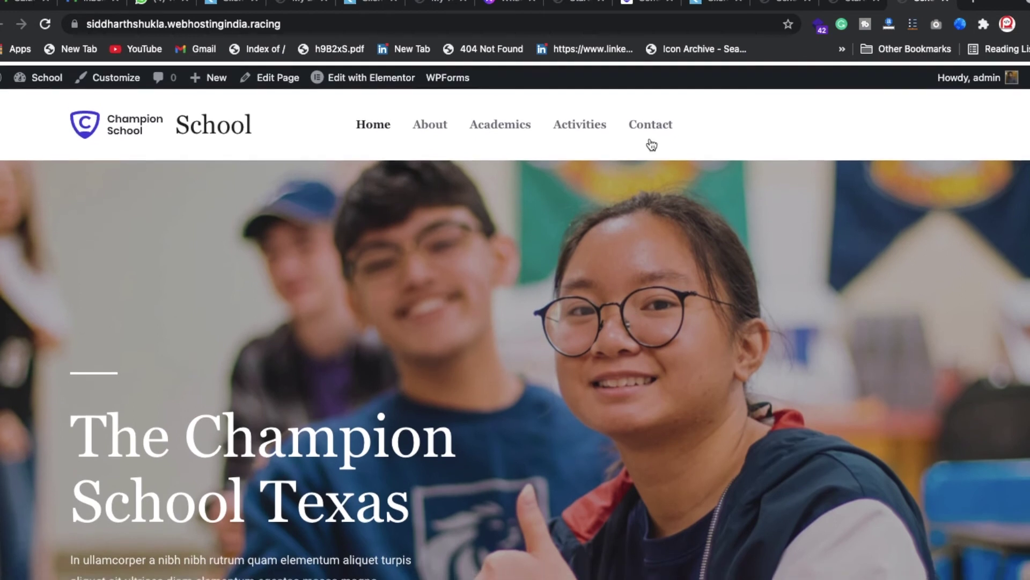
{"action": "left_click", "coordinate": [651, 120]}
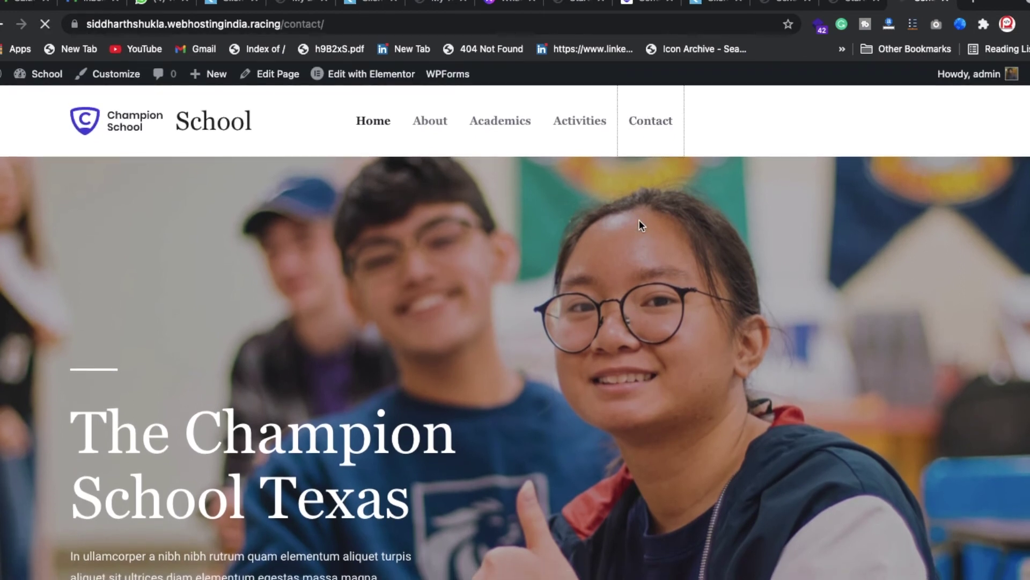
{"action": "scroll", "coordinate": [449, 269], "scroll_direction": "down", "scroll_amount": 7}
{"action": "scroll", "coordinate": [688, 237], "scroll_direction": "up", "scroll_amount": 7}
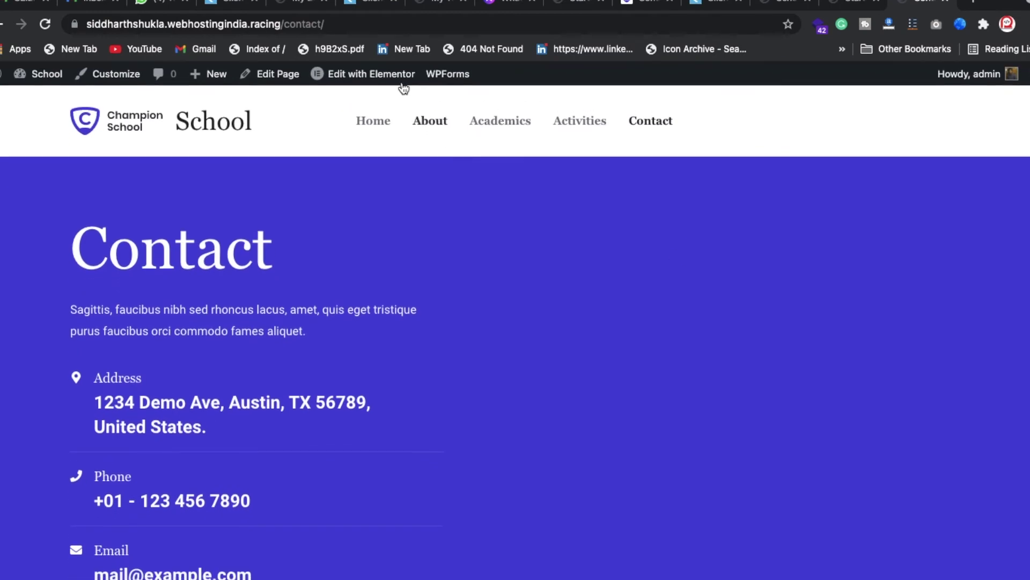
{"action": "mouse_move", "coordinate": [393, 80]}
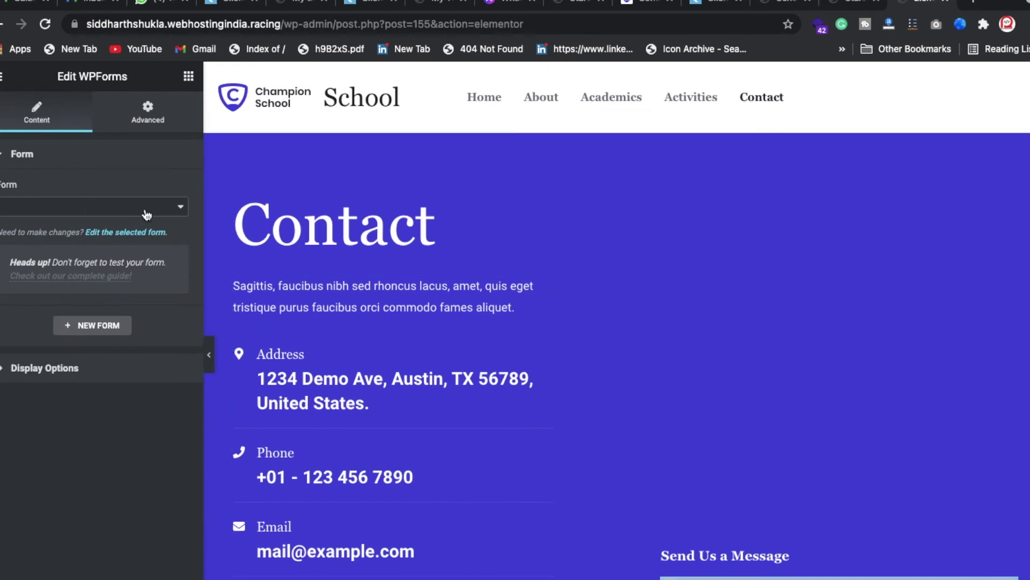
- Display the Simple Contact Form and change the page heading to 'Contact Us'
{"action": "left_click", "coordinate": [147, 214]}
{"action": "left_click", "coordinate": [102, 224]}
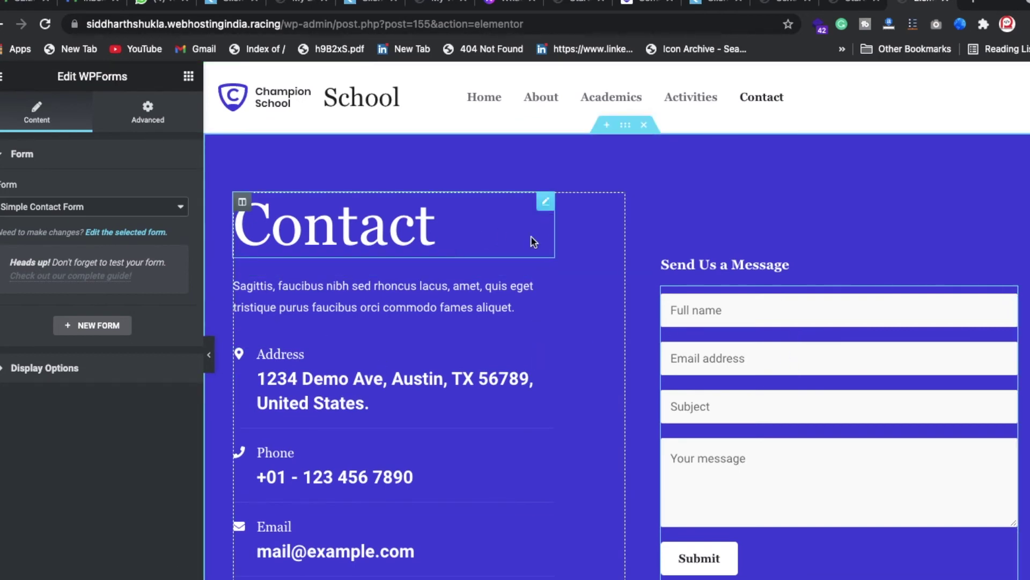
{"action": "left_click", "coordinate": [545, 203]}
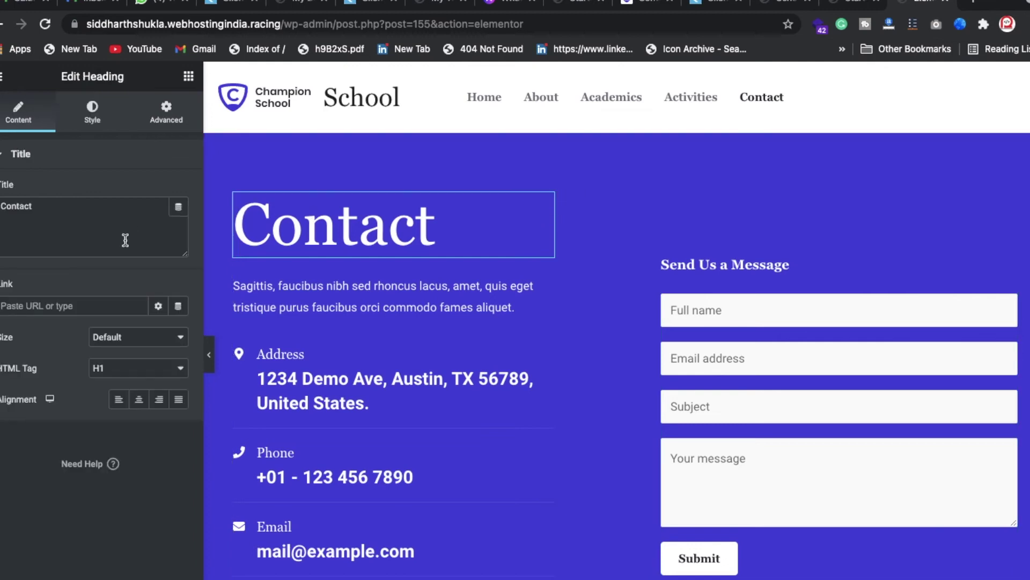
{"action": "left_click", "coordinate": [125, 240]}
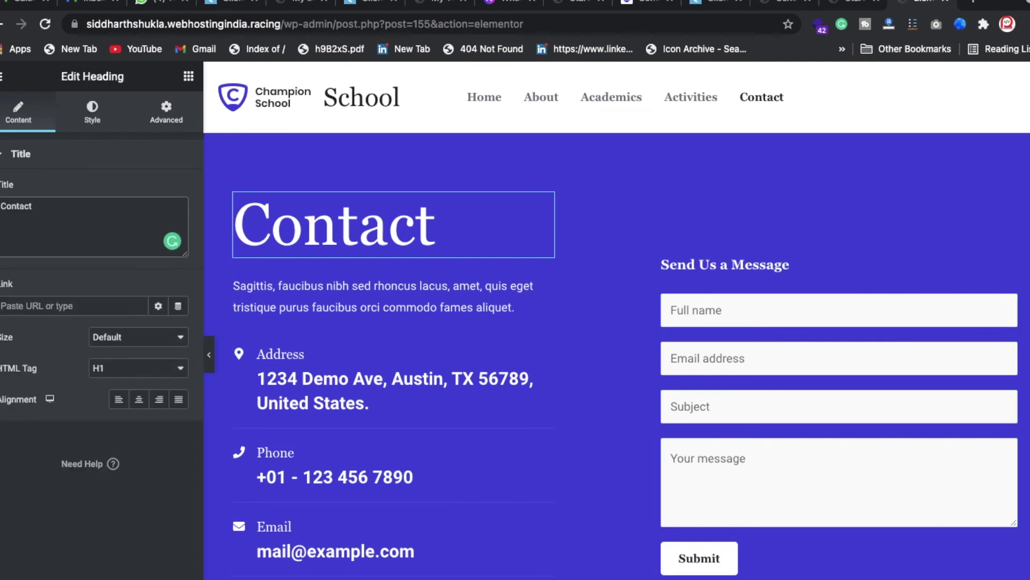
{"action": "type", "text": "Us"}
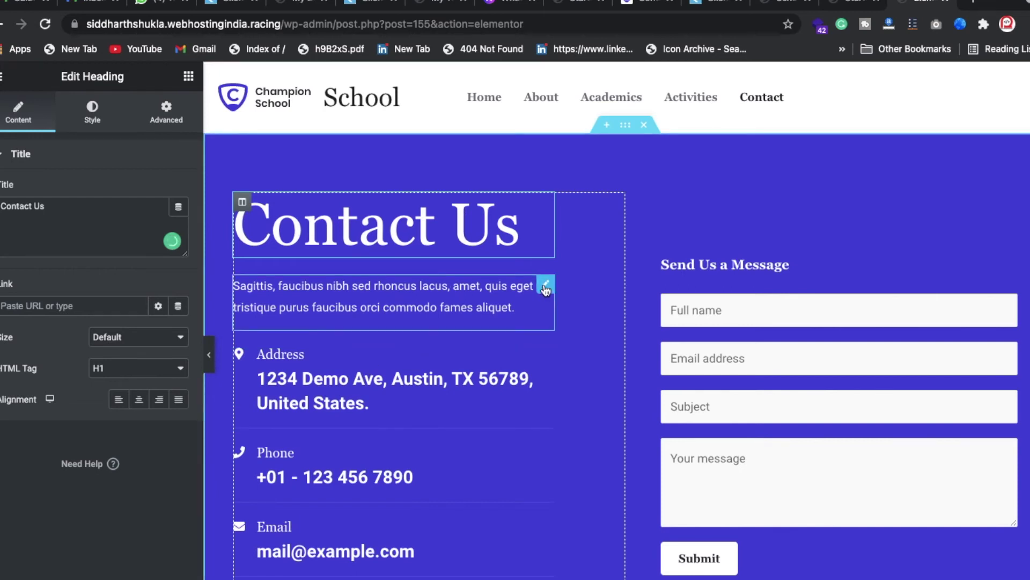
- Bring up the intro paragraph's settings, then the Address icon box's settings
{"action": "left_click", "coordinate": [544, 292]}
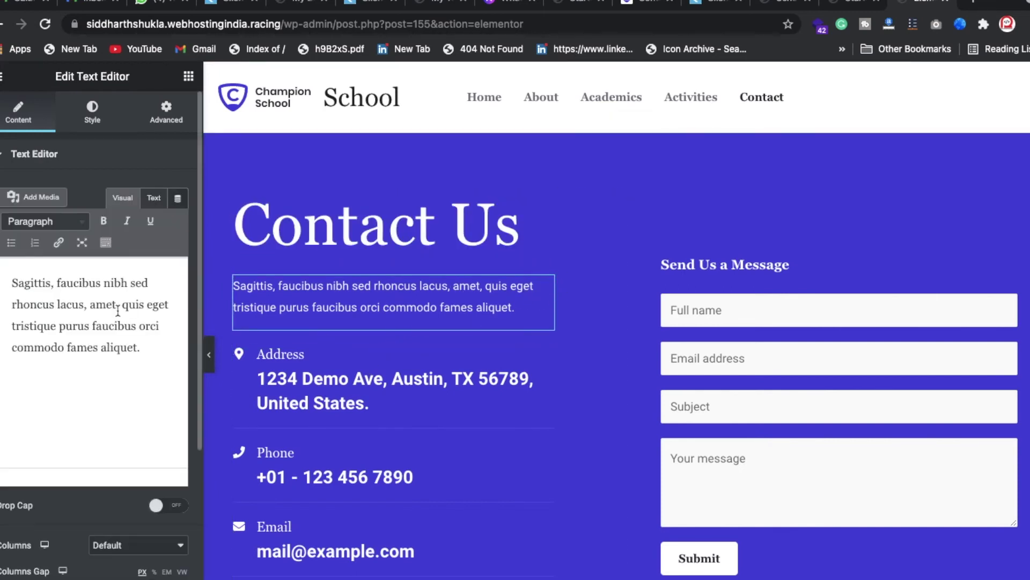
{"action": "left_click", "coordinate": [411, 390]}
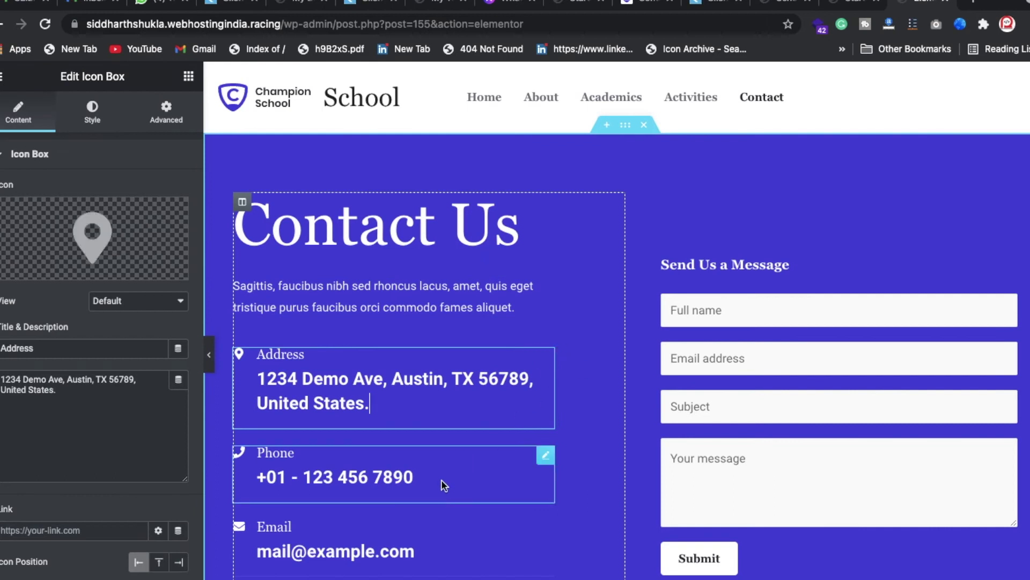
{"action": "scroll", "coordinate": [429, 440], "scroll_direction": "down", "scroll_amount": 3}
{"action": "scroll", "coordinate": [418, 430], "scroll_direction": "down", "scroll_amount": 6}
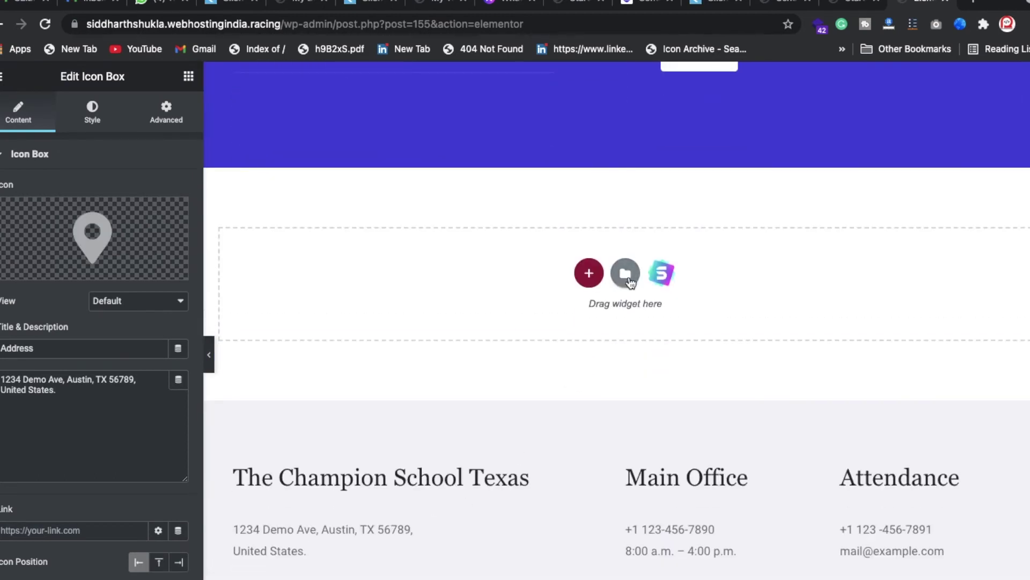
- Search the template library's Blocks for 'service' and insert the first service block
{"action": "left_click", "coordinate": [629, 276]}
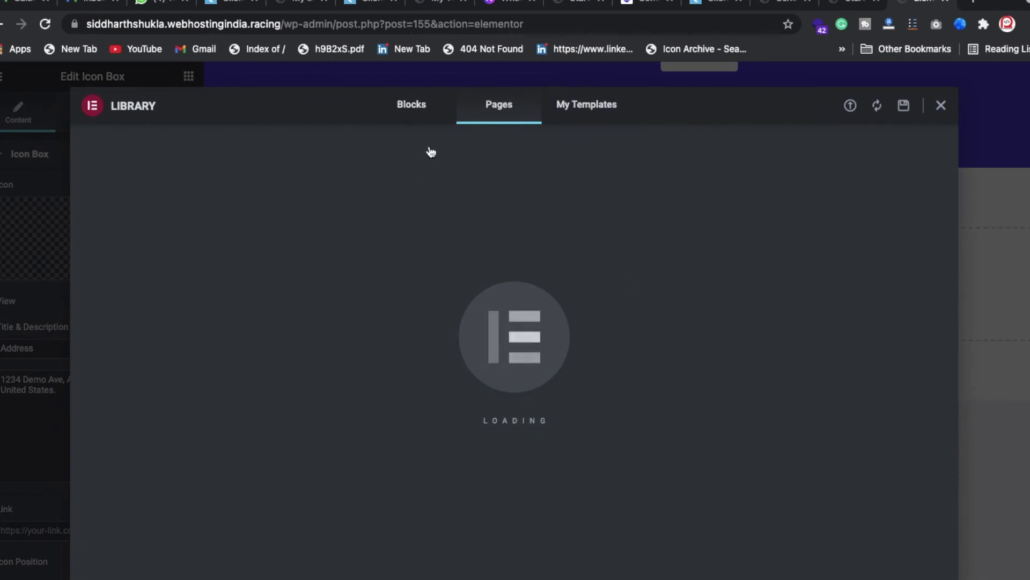
{"action": "left_click", "coordinate": [415, 107]}
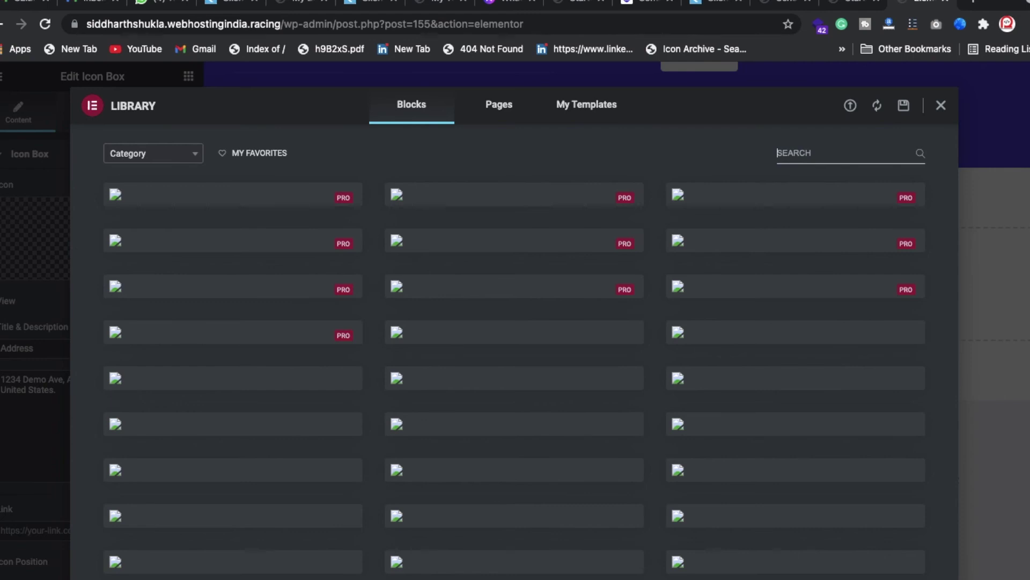
{"action": "type", "text": "service"}
{"action": "mouse_move", "coordinate": [317, 194]}
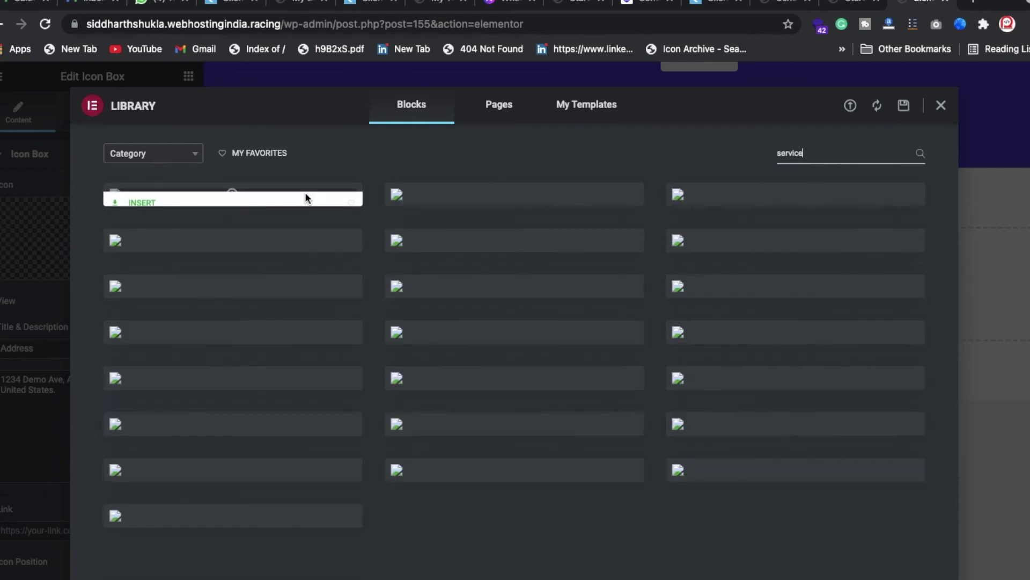
{"action": "left_click", "coordinate": [142, 194]}
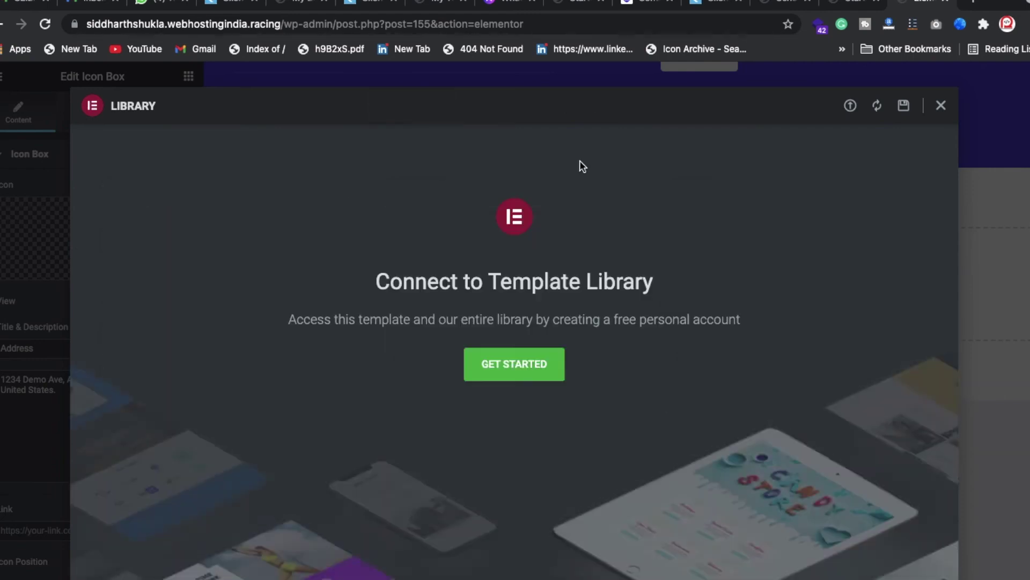
- Connect and authorize the template library account, passing the truck-image captcha
{"action": "left_click", "coordinate": [534, 355]}
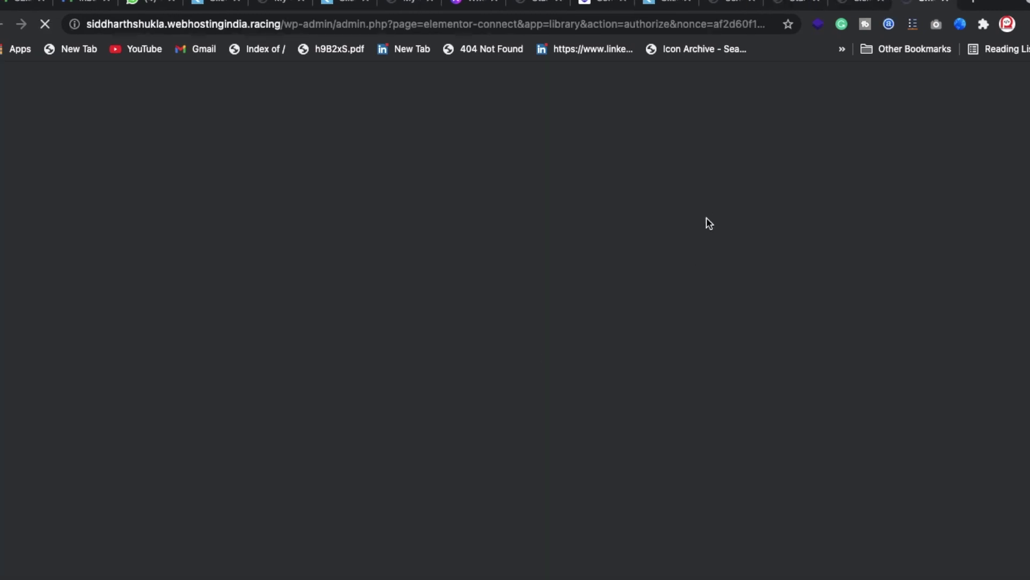
{"action": "left_click", "coordinate": [865, 3]}
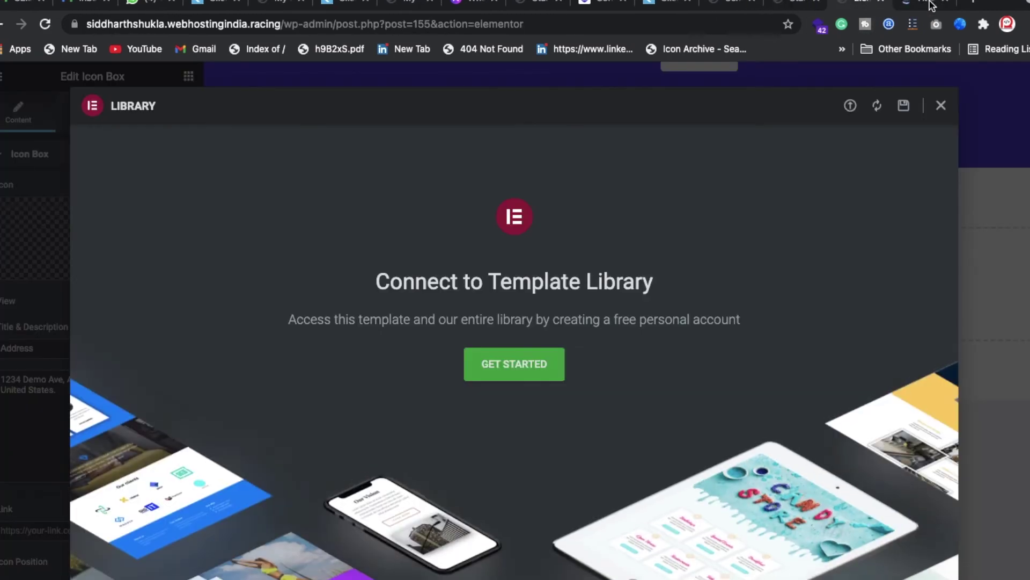
{"action": "left_click", "coordinate": [932, 5]}
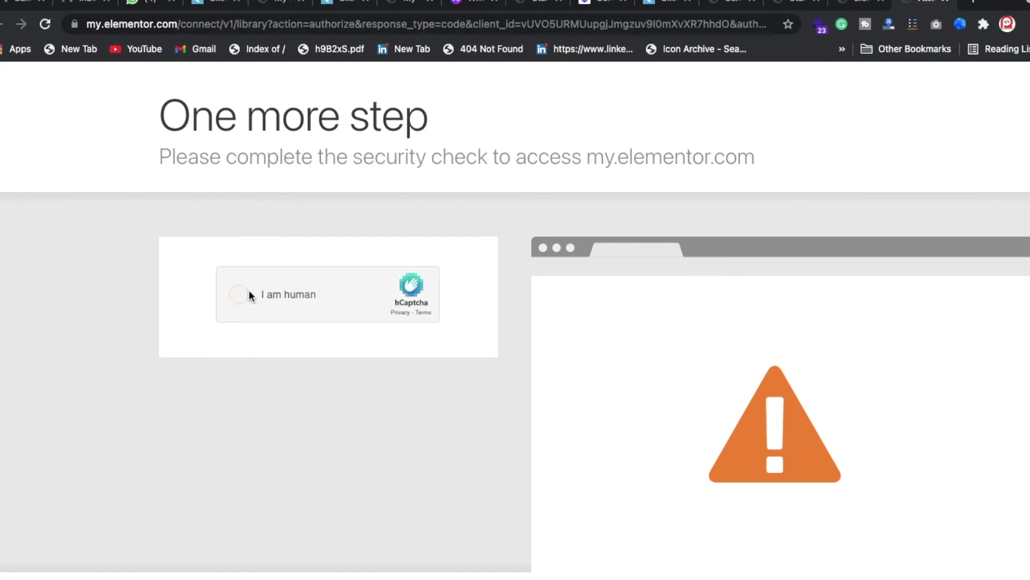
{"action": "left_click", "coordinate": [240, 294]}
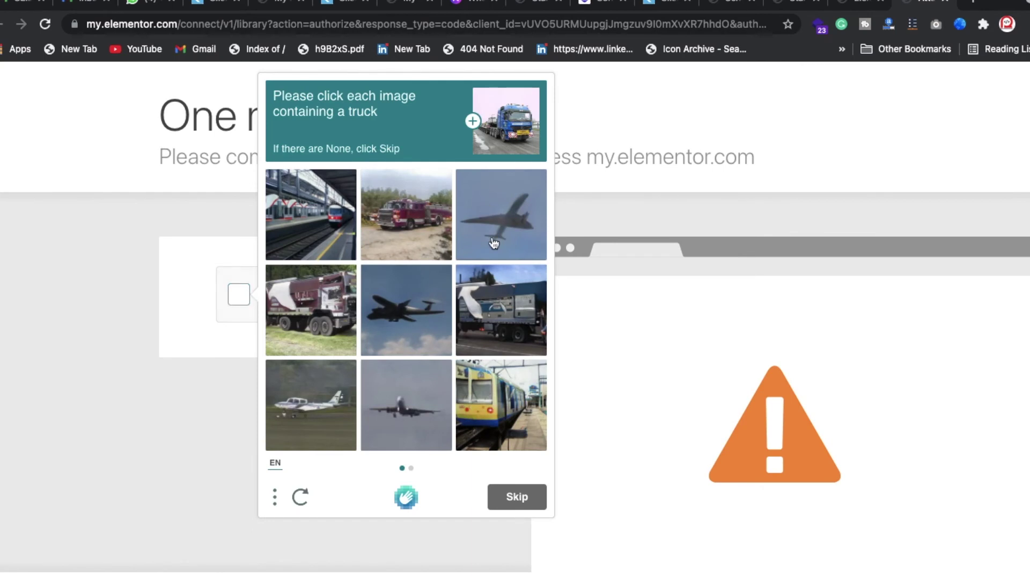
{"action": "left_click", "coordinate": [422, 229]}
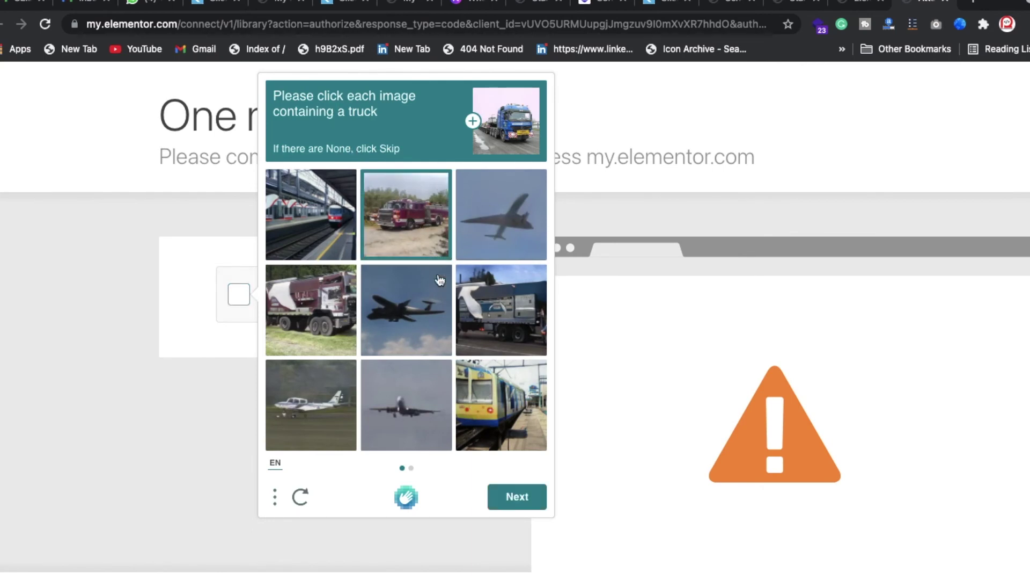
{"action": "left_click", "coordinate": [336, 320]}
{"action": "left_click", "coordinate": [533, 316]}
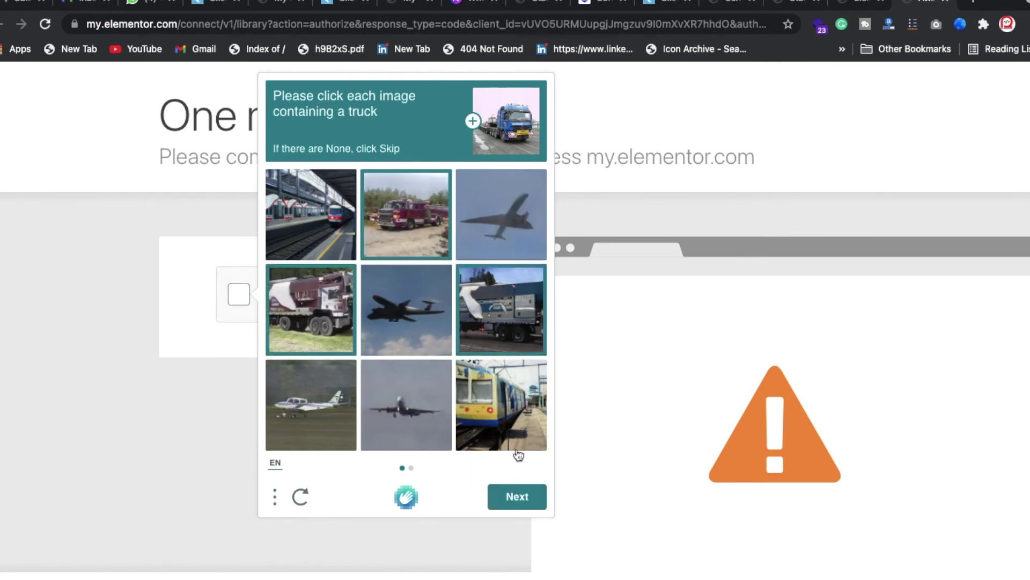
{"action": "left_click", "coordinate": [521, 496]}
{"action": "left_click", "coordinate": [500, 317]}
{"action": "left_click", "coordinate": [496, 409]}
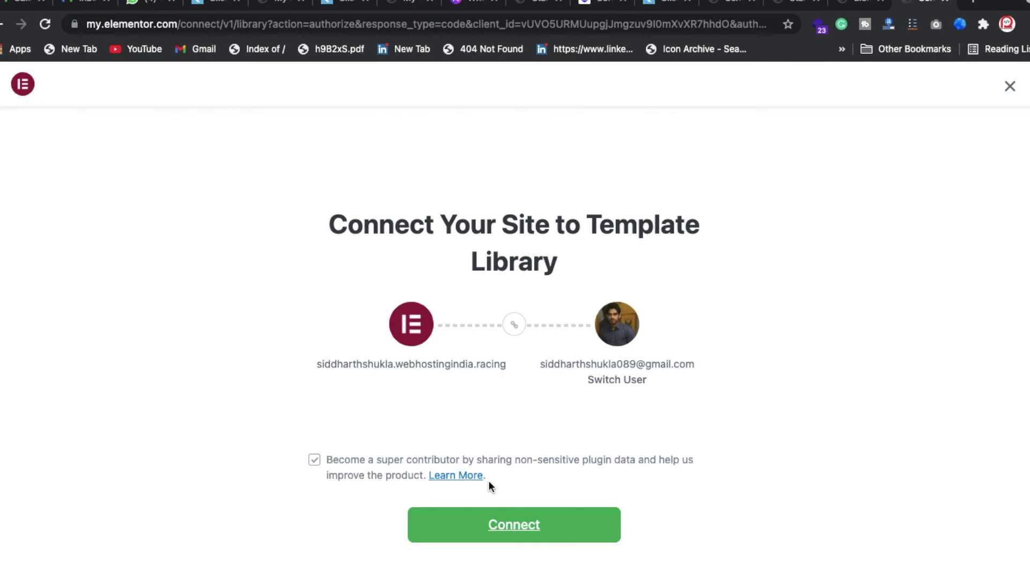
{"action": "left_click", "coordinate": [515, 533]}
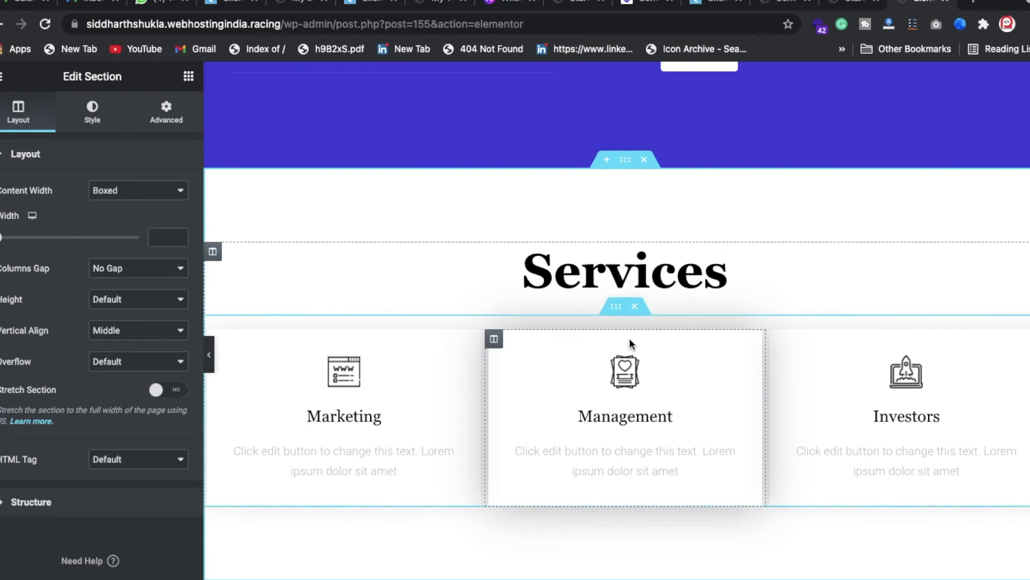
- Review the inserted Marketing, Management and Investors cards and edit the Email box's description
{"action": "scroll", "coordinate": [630, 343], "scroll_direction": "down", "scroll_amount": 3}
{"action": "scroll", "coordinate": [629, 354], "scroll_direction": "up", "scroll_amount": 5}
{"action": "scroll", "coordinate": [545, 417], "scroll_direction": "up", "scroll_amount": 7}
{"action": "scroll", "coordinate": [590, 376], "scroll_direction": "down", "scroll_amount": 6}
{"action": "scroll", "coordinate": [617, 429], "scroll_direction": "down", "scroll_amount": 9}
{"action": "scroll", "coordinate": [603, 322], "scroll_direction": "up", "scroll_amount": 2}
{"action": "scroll", "coordinate": [598, 349], "scroll_direction": "down", "scroll_amount": 3}
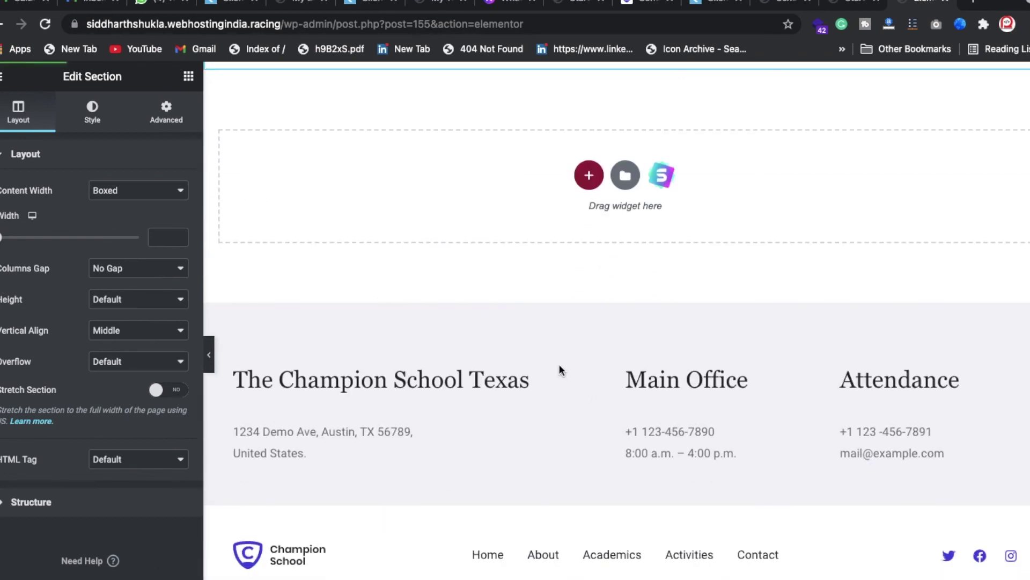
{"action": "scroll", "coordinate": [559, 370], "scroll_direction": "up", "scroll_amount": 3}
{"action": "scroll", "coordinate": [642, 542], "scroll_direction": "down", "scroll_amount": 3}
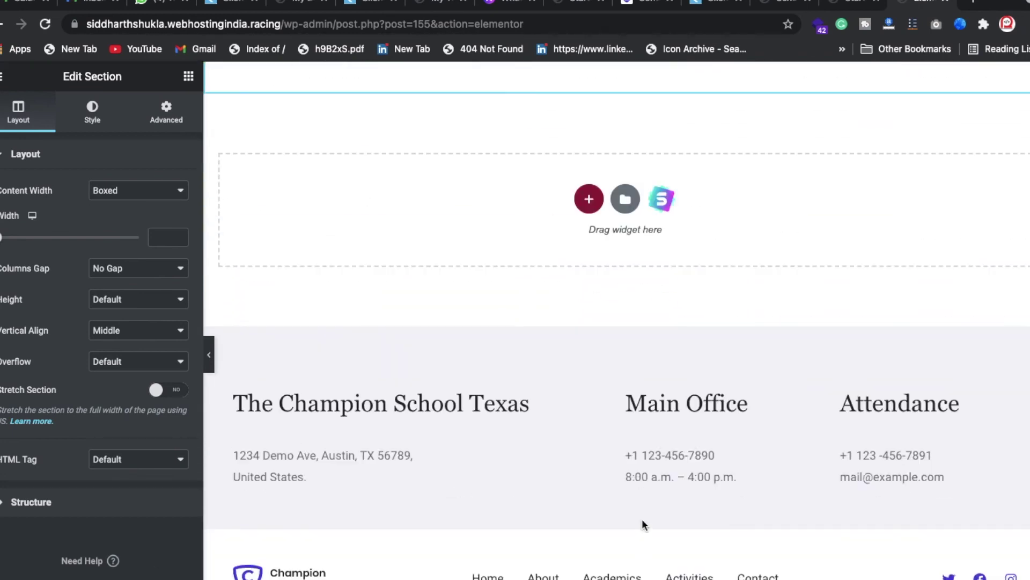
{"action": "scroll", "coordinate": [671, 300], "scroll_direction": "up", "scroll_amount": 14}
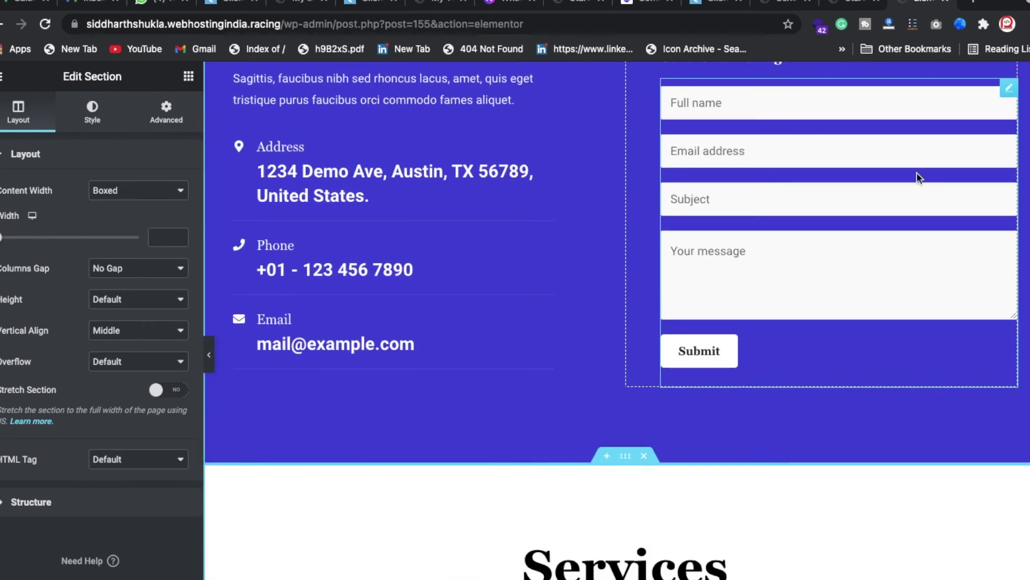
{"action": "left_click", "coordinate": [545, 322]}
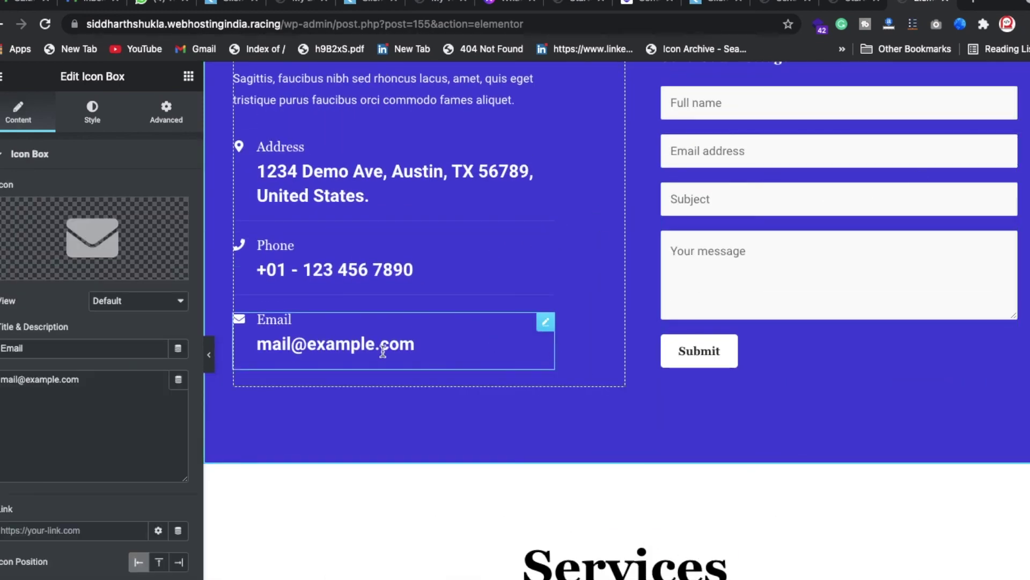
{"action": "left_click", "coordinate": [74, 404]}
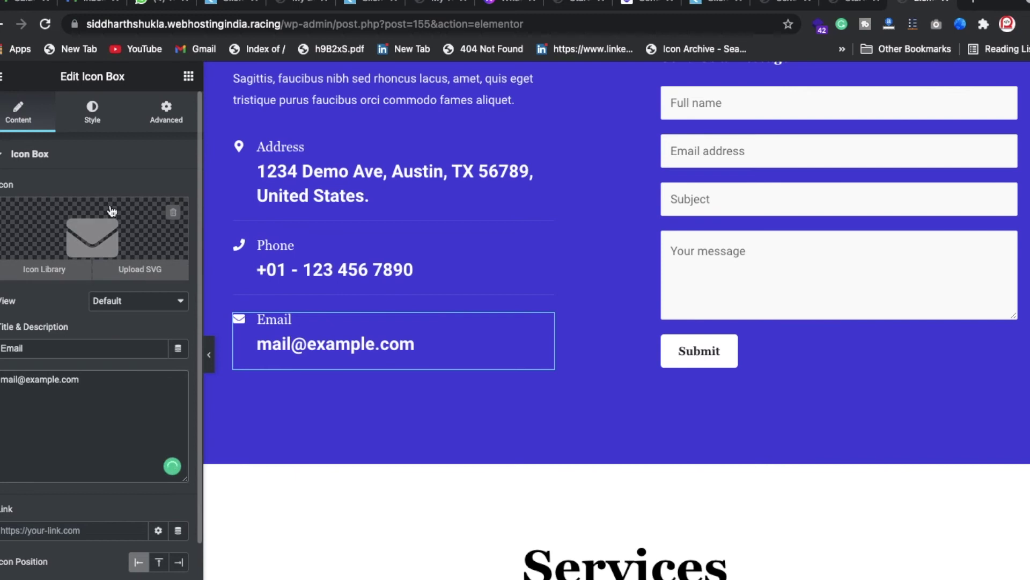
{"action": "scroll", "coordinate": [512, 223], "scroll_direction": "up", "scroll_amount": 4}
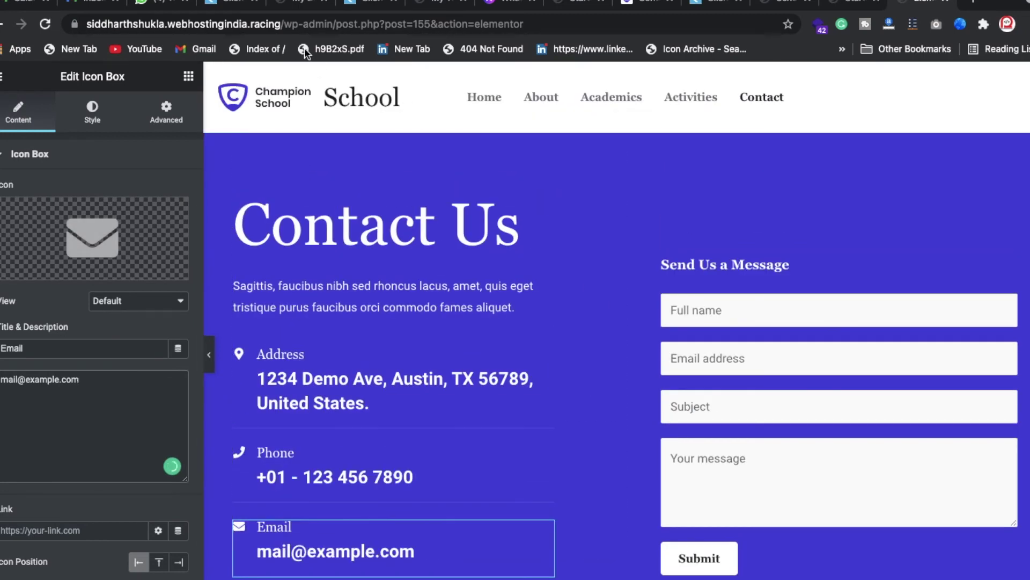
- Load the site's home page from the address bar
{"action": "left_click", "coordinate": [285, 25]}
{"action": "type", "text": "s://"}
{"action": "key", "text": "Return"}
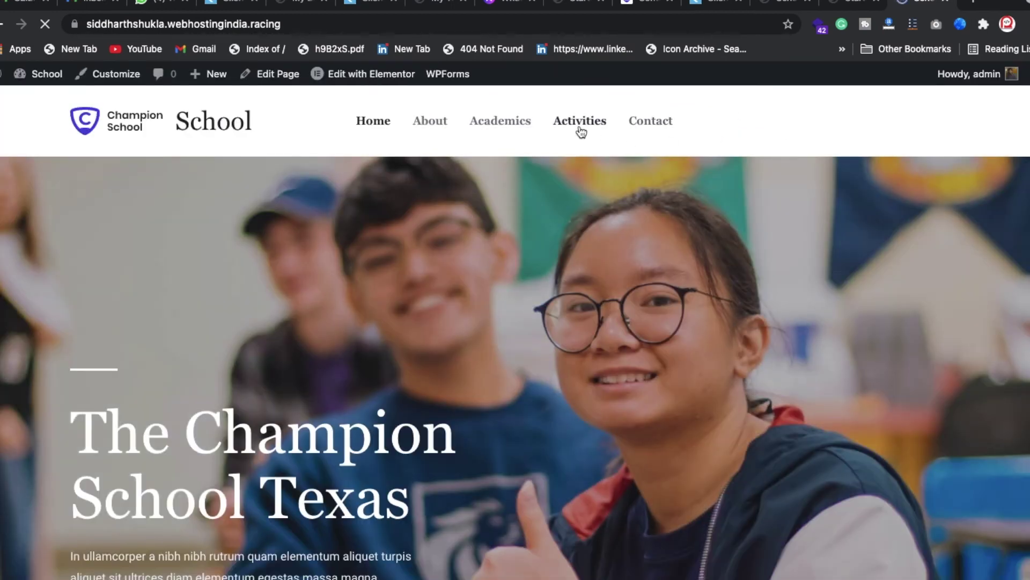
- Go to the Activities page from the site menu
{"action": "left_click", "coordinate": [580, 128]}
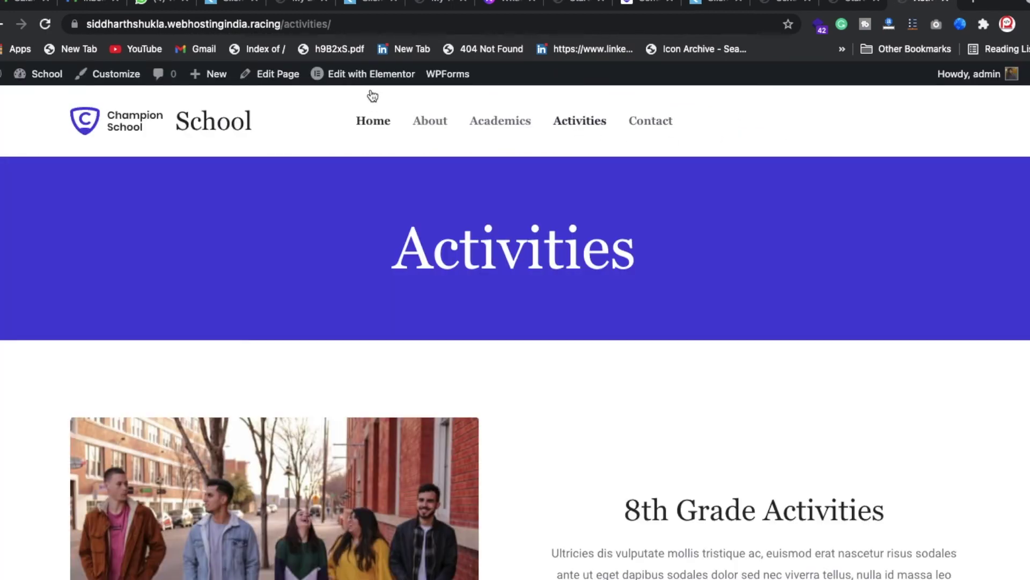
{"action": "mouse_move", "coordinate": [366, 83]}
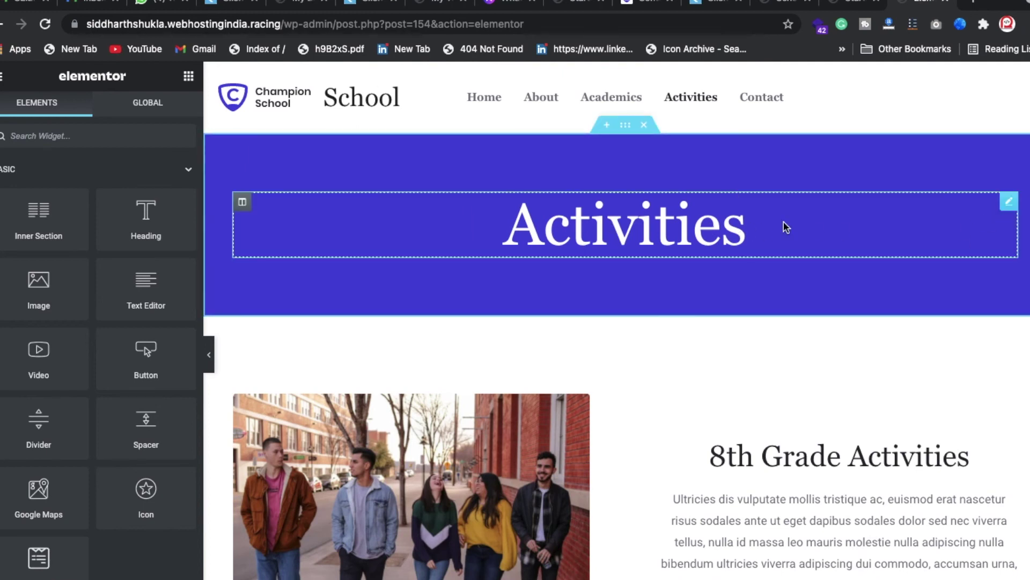
- Inspect the Activities heading and 8th Grade Activities image box title text
{"action": "left_click", "coordinate": [922, 245]}
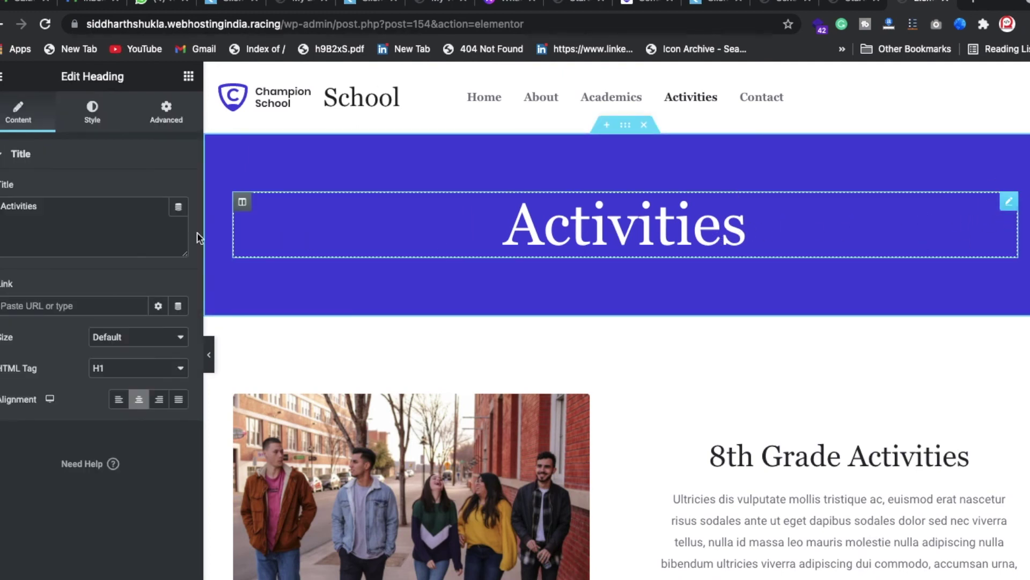
{"action": "left_click", "coordinate": [116, 215]}
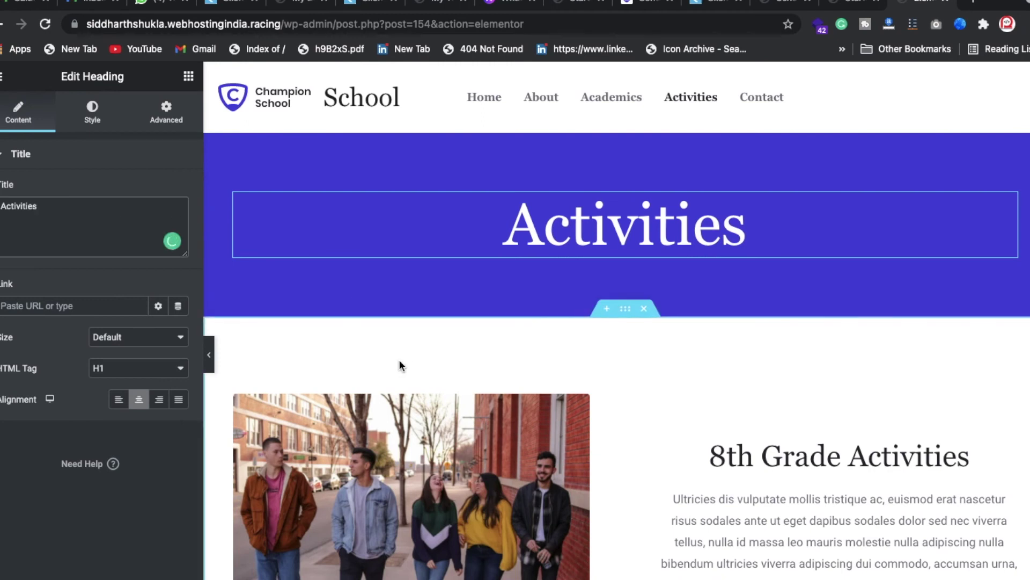
{"action": "left_click", "coordinate": [1009, 403]}
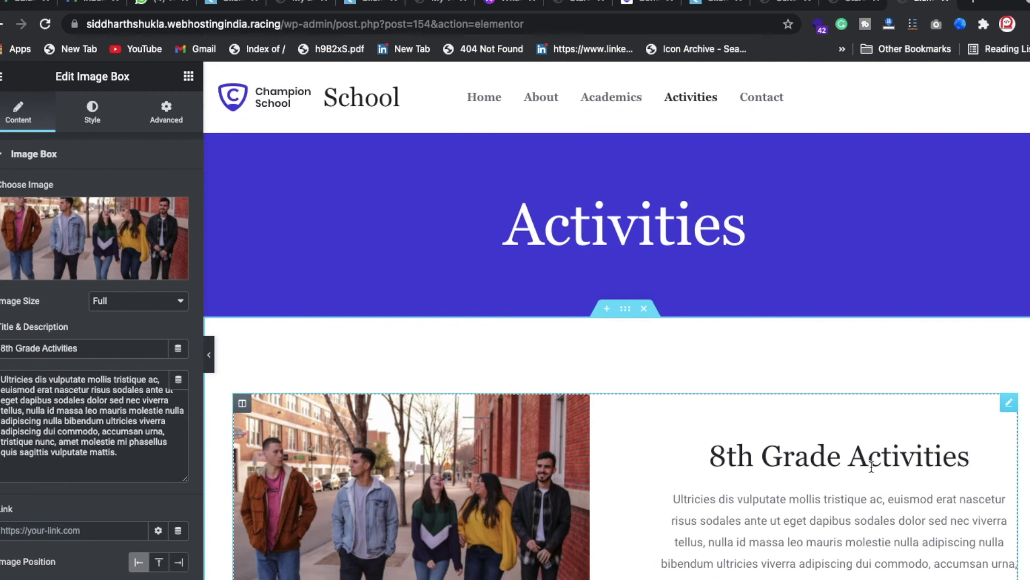
{"action": "left_click", "coordinate": [80, 347]}
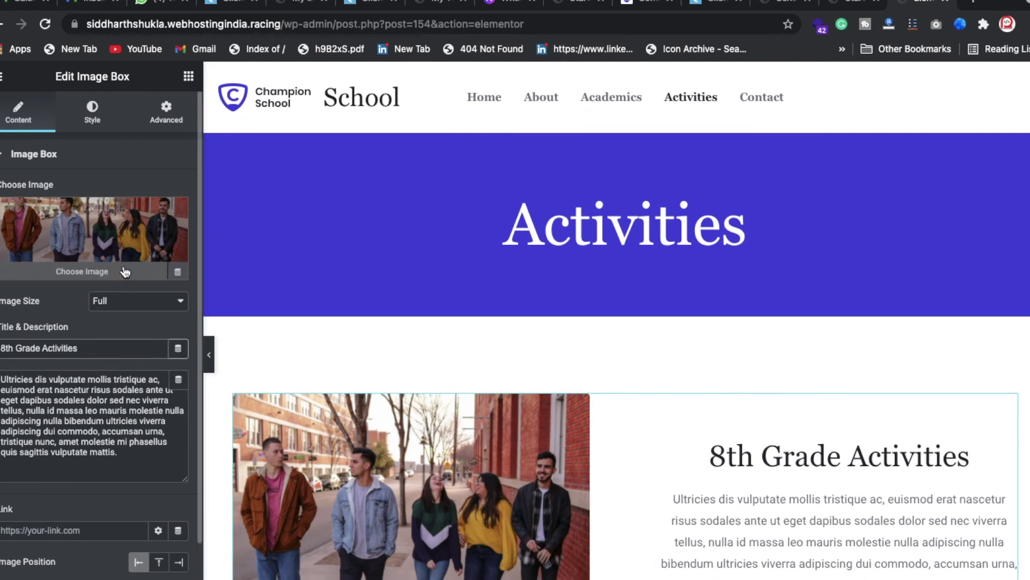
- Check the Athletics image box and Publications down to the footer, then return to widgets
{"action": "scroll", "coordinate": [145, 333], "scroll_direction": "down", "scroll_amount": 3}
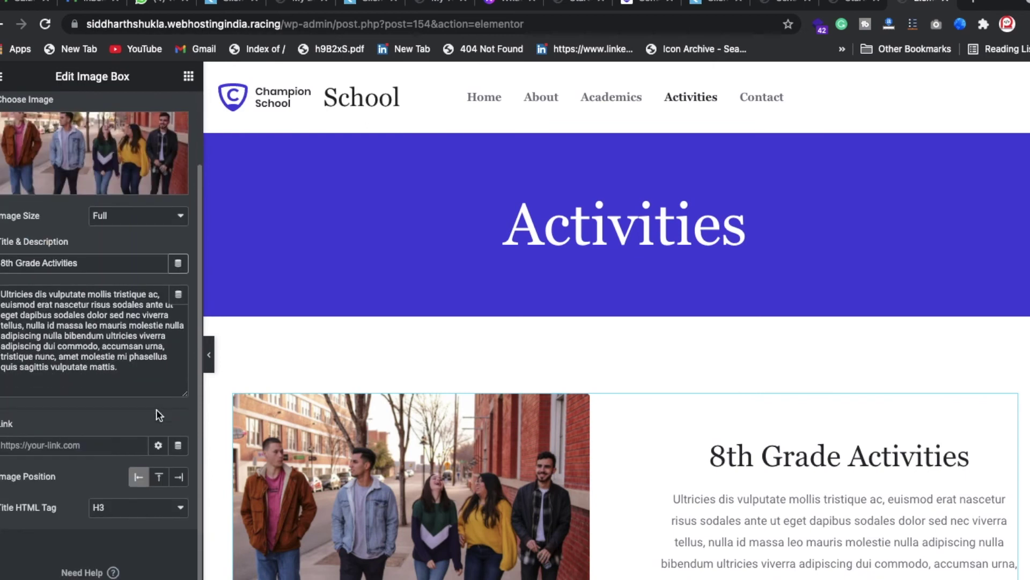
{"action": "scroll", "coordinate": [477, 465], "scroll_direction": "down", "scroll_amount": 10}
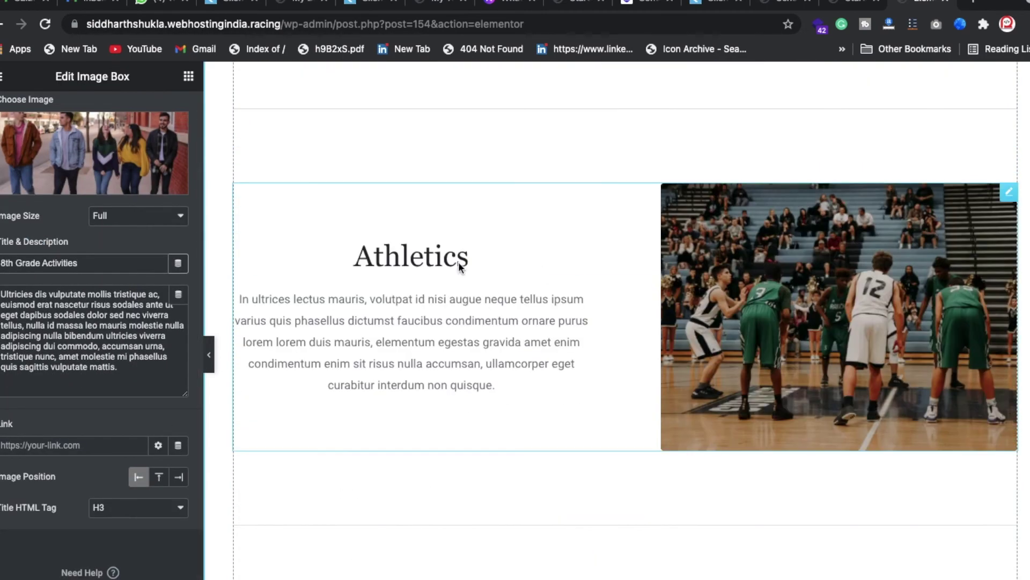
{"action": "left_click", "coordinate": [1009, 193]}
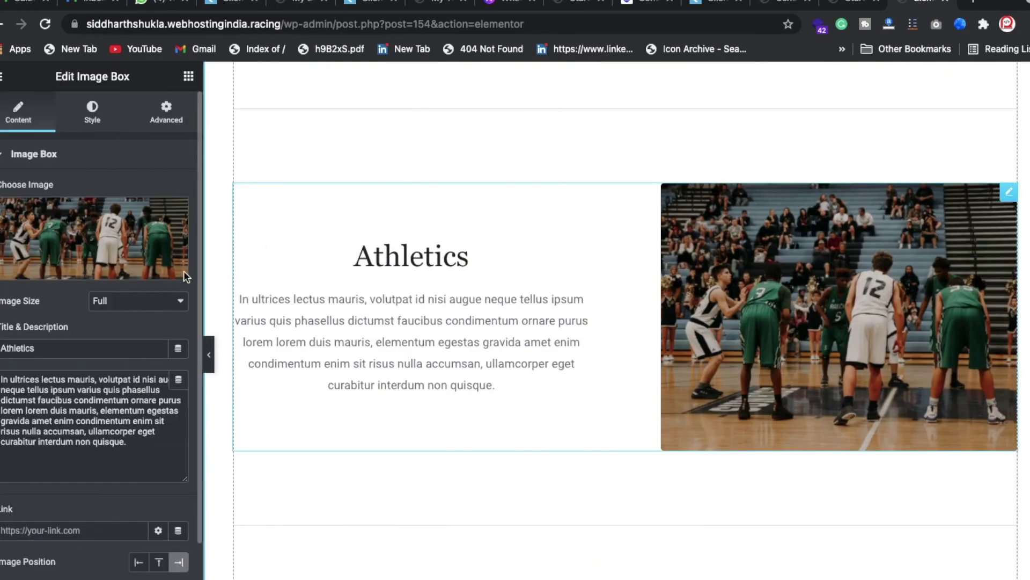
{"action": "scroll", "coordinate": [555, 363], "scroll_direction": "down", "scroll_amount": 6}
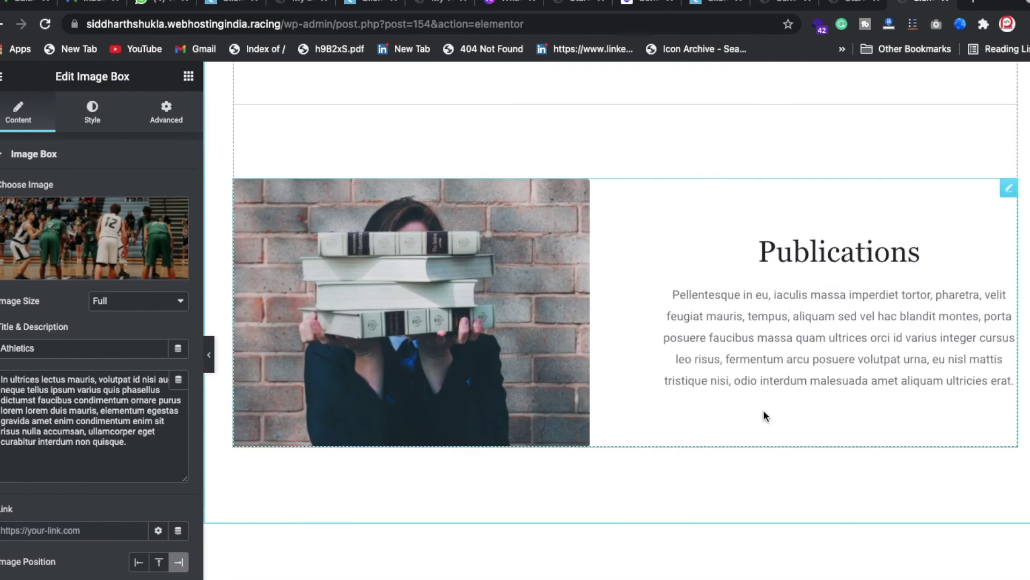
{"action": "scroll", "coordinate": [765, 416], "scroll_direction": "down", "scroll_amount": 5}
{"action": "scroll", "coordinate": [440, 480], "scroll_direction": "down", "scroll_amount": 3}
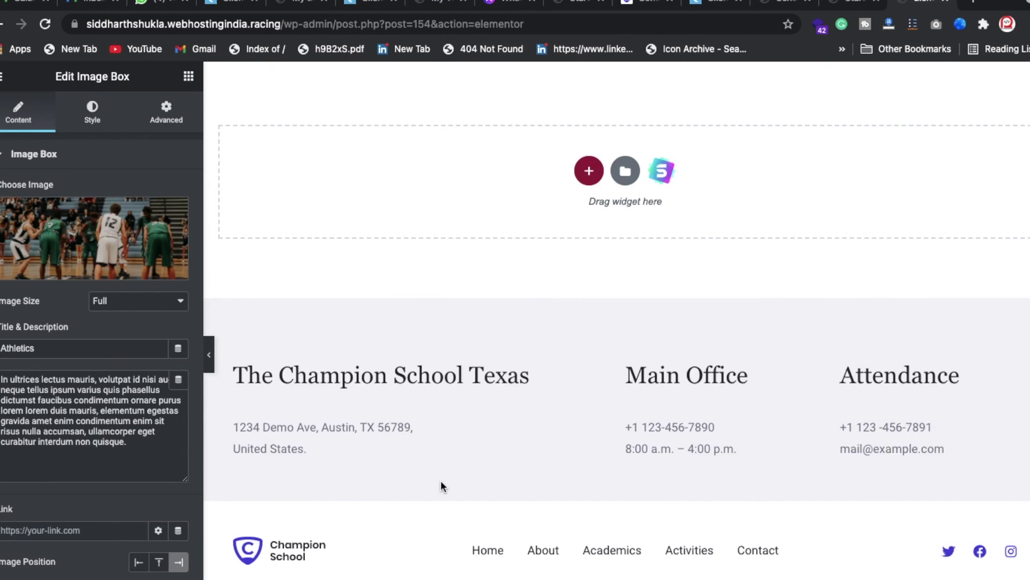
{"action": "scroll", "coordinate": [472, 325], "scroll_direction": "up", "scroll_amount": 20}
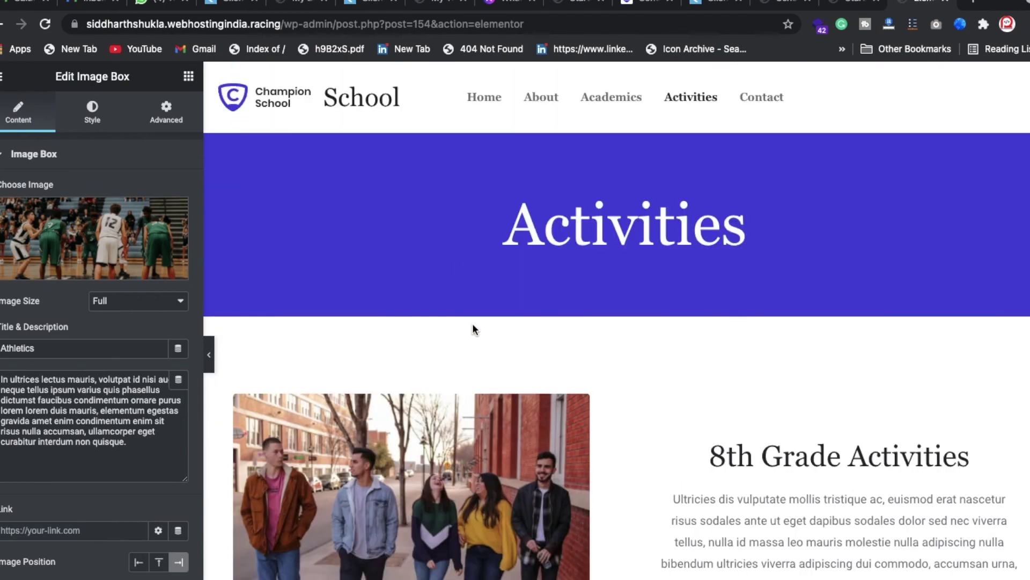
{"action": "left_click", "coordinate": [543, 103]}
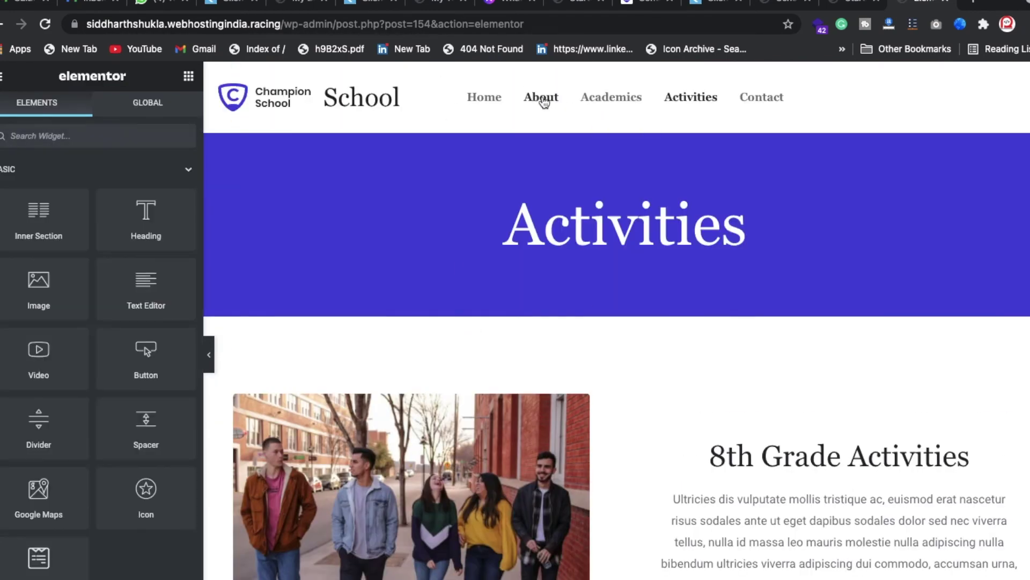
- View the live About page at /about/, then open the Home page in Elementor
{"action": "left_click_drag", "start_coordinate": [289, 23], "coordinate": [528, 24]}
{"action": "key", "text": "BackSpace"}
{"action": "key", "text": "Return"}
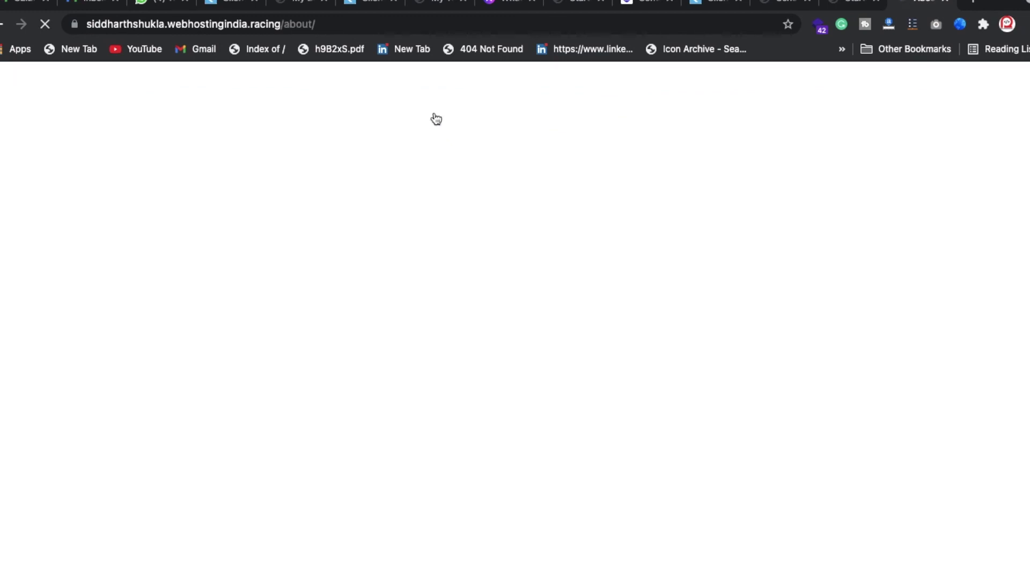
{"action": "scroll", "coordinate": [380, 374], "scroll_direction": "down", "scroll_amount": 20}
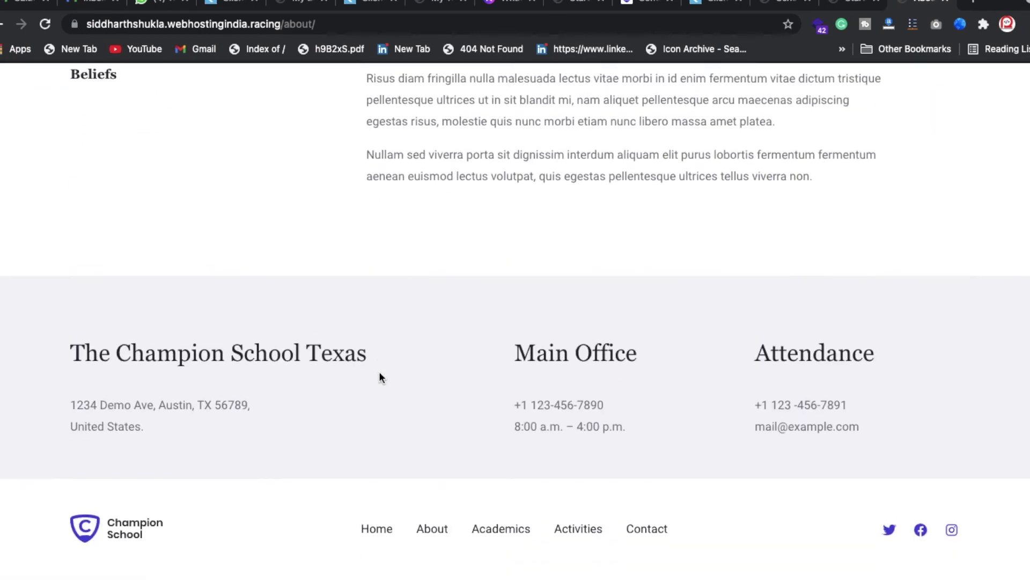
{"action": "scroll", "coordinate": [379, 373], "scroll_direction": "up", "scroll_amount": 20}
{"action": "left_click", "coordinate": [373, 118]}
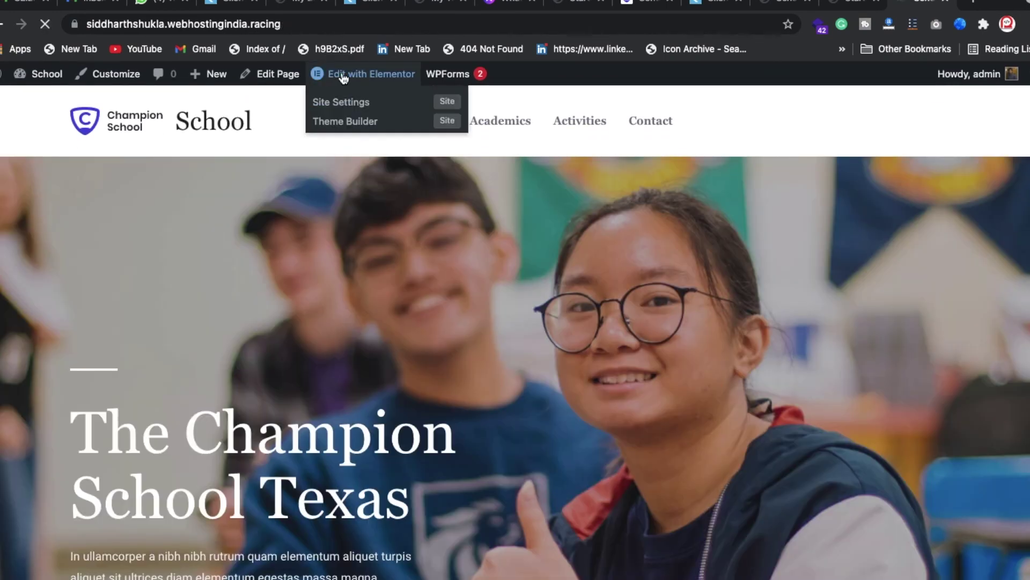
{"action": "left_click", "coordinate": [344, 79]}
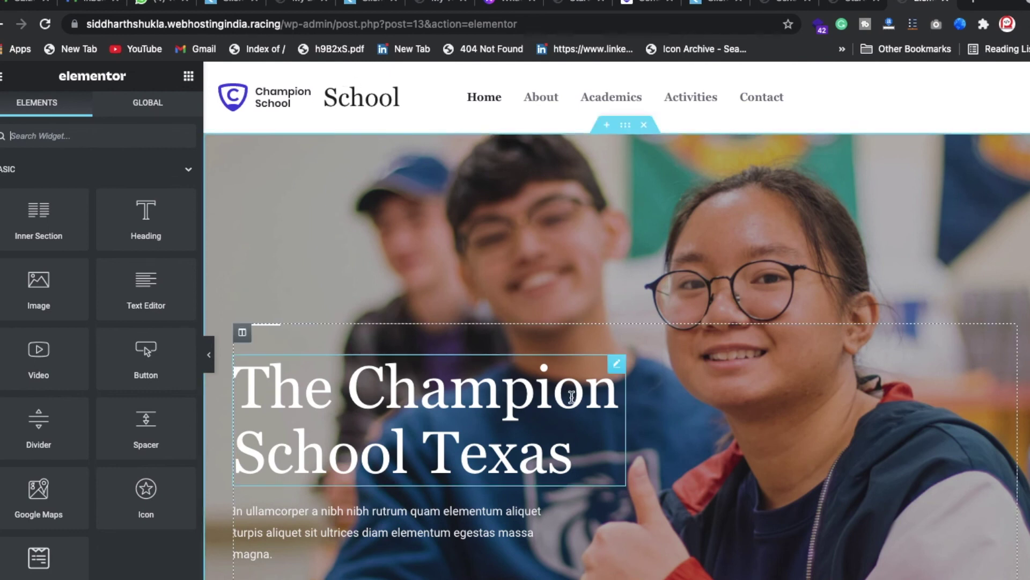
- Scroll the Home page preview from the hero down to the footer and back
{"action": "scroll", "coordinate": [597, 437], "scroll_direction": "down", "scroll_amount": 8}
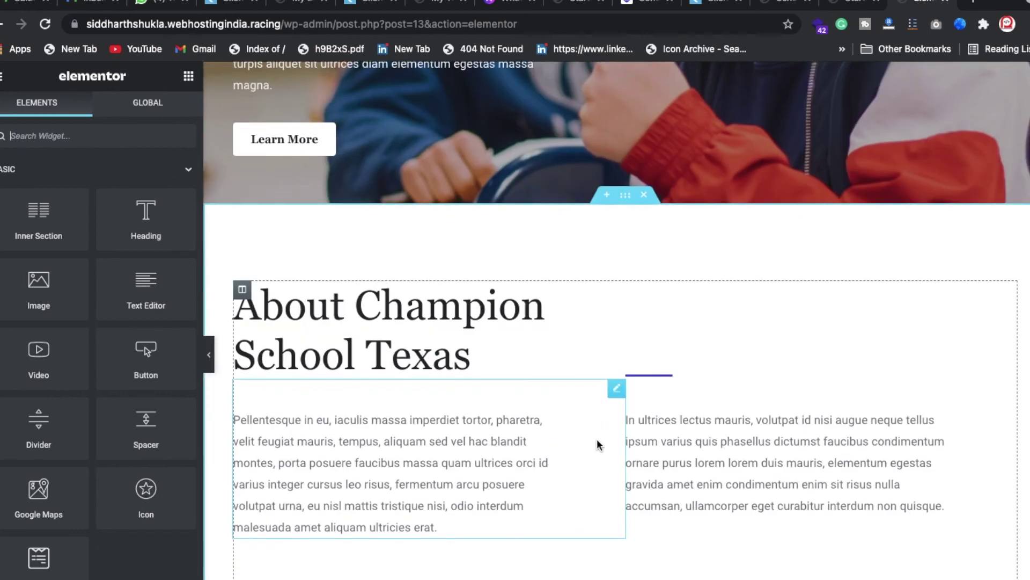
{"action": "scroll", "coordinate": [597, 439], "scroll_direction": "down", "scroll_amount": 10}
{"action": "scroll", "coordinate": [597, 439], "scroll_direction": "down", "scroll_amount": 20}
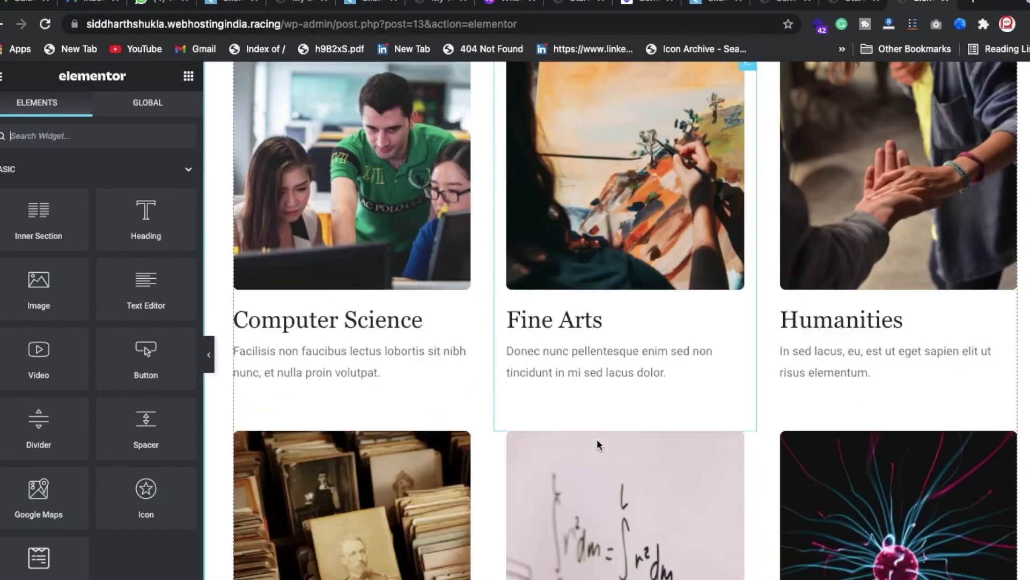
{"action": "scroll", "coordinate": [597, 439], "scroll_direction": "down", "scroll_amount": 10}
{"action": "scroll", "coordinate": [598, 444], "scroll_direction": "up", "scroll_amount": 6}
{"action": "scroll", "coordinate": [658, 386], "scroll_direction": "down", "scroll_amount": 1}
{"action": "scroll", "coordinate": [653, 395], "scroll_direction": "down", "scroll_amount": 5}
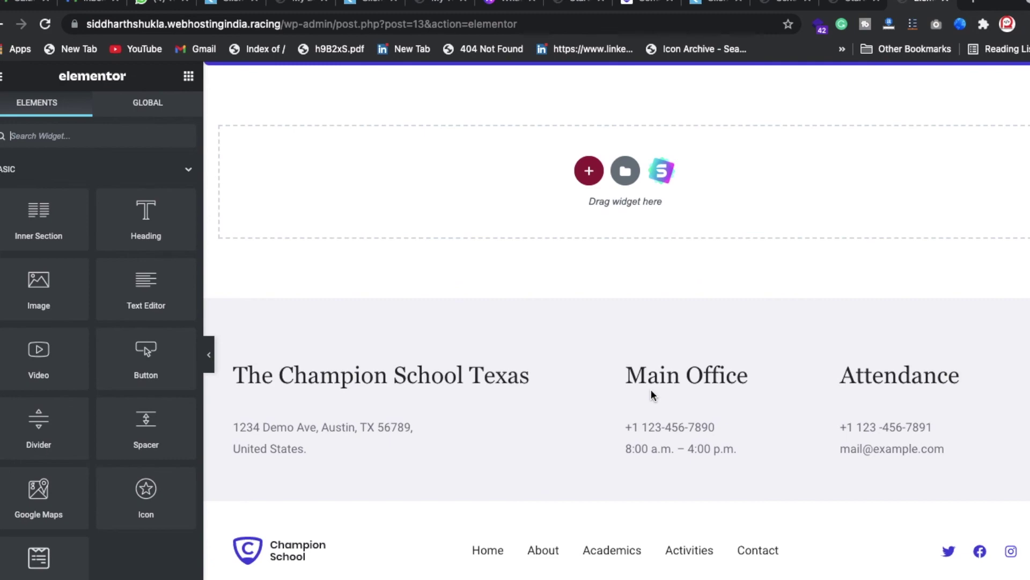
{"action": "scroll", "coordinate": [652, 388], "scroll_direction": "up", "scroll_amount": 20}
{"action": "scroll", "coordinate": [652, 388], "scroll_direction": "up", "scroll_amount": 15}
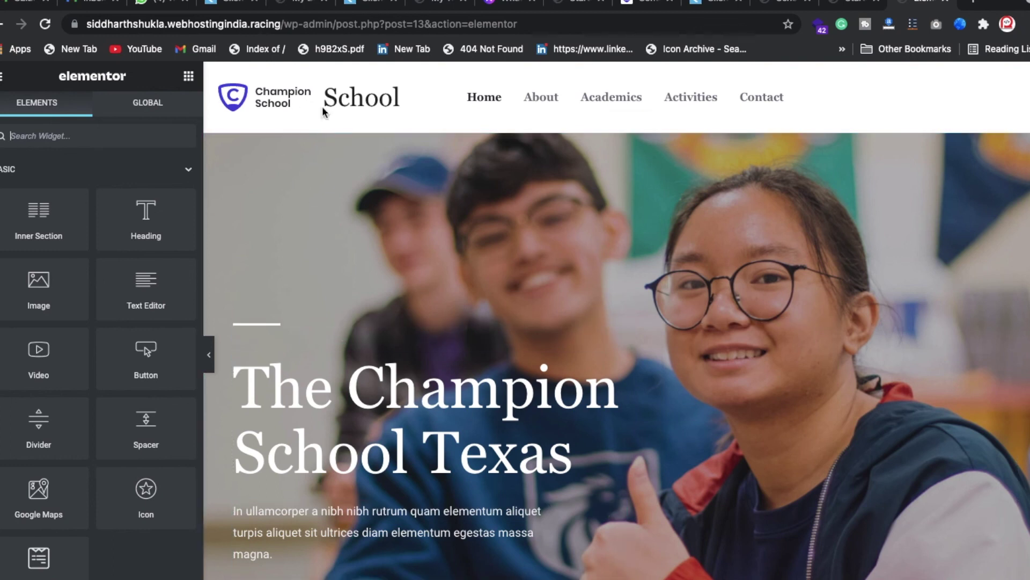
- Trim the address to /wp-admin to load the WordPress dashboard
{"action": "left_click_drag", "start_coordinate": [333, 24], "coordinate": [679, 165]}
{"action": "key", "text": "BackSpace"}
{"action": "key", "text": "Return"}
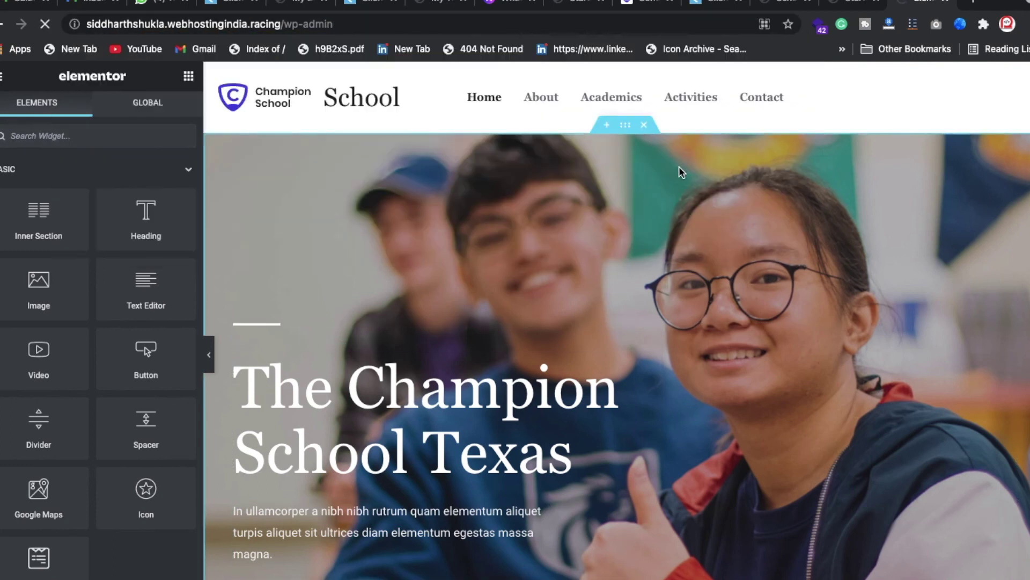
- Check the Primary menu's Home item and name under Appearance > Menus, then go to Widgets
{"action": "scroll", "coordinate": [678, 446], "scroll_direction": "down", "scroll_amount": 10}
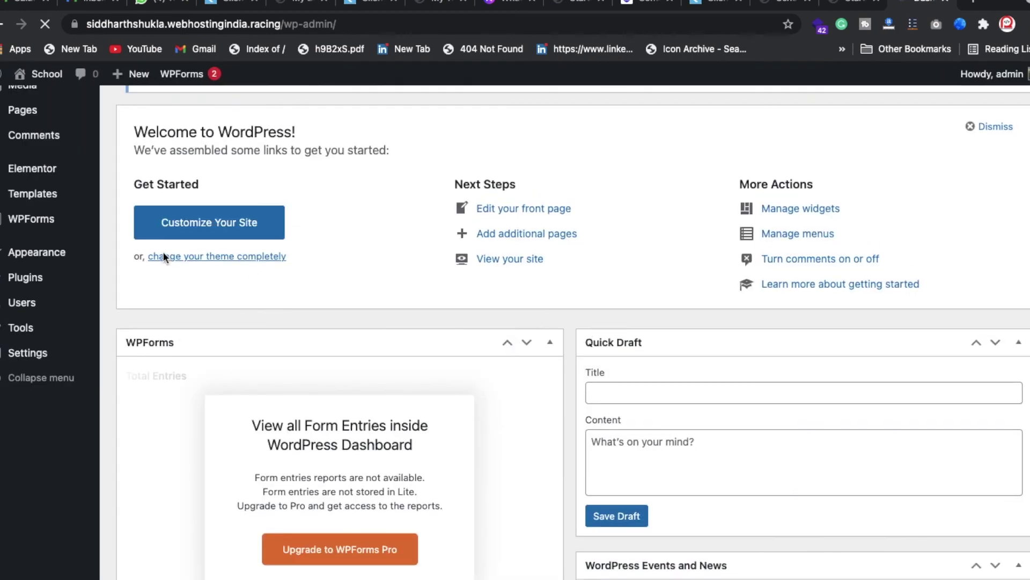
{"action": "mouse_move", "coordinate": [52, 393]}
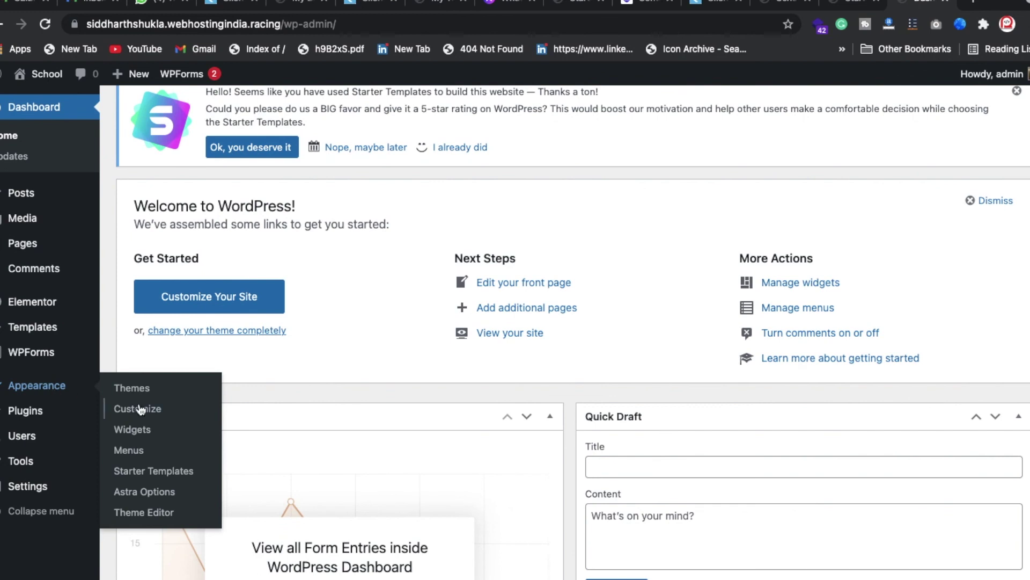
{"action": "left_click", "coordinate": [146, 451]}
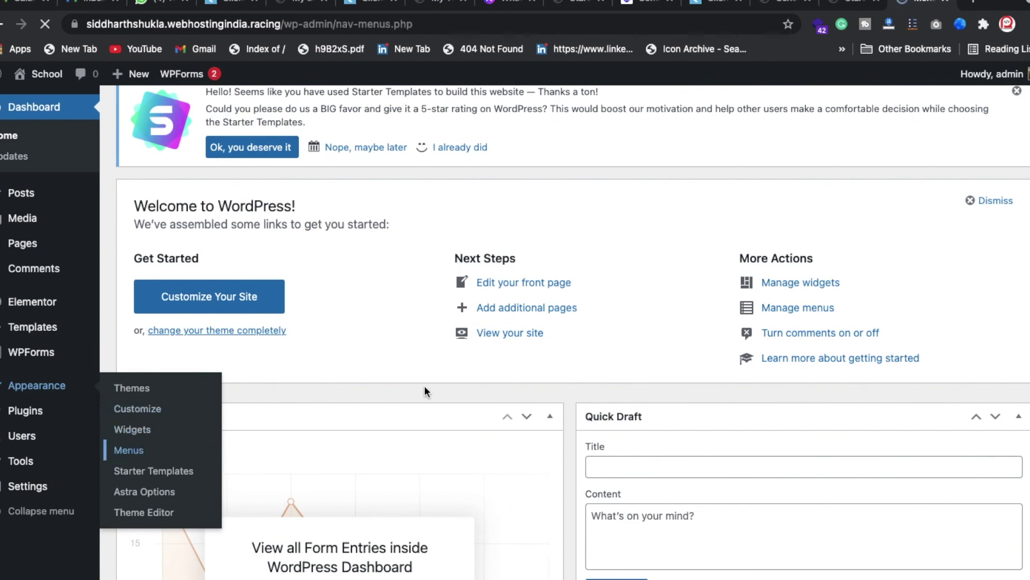
{"action": "scroll", "coordinate": [559, 434], "scroll_direction": "down", "scroll_amount": 3}
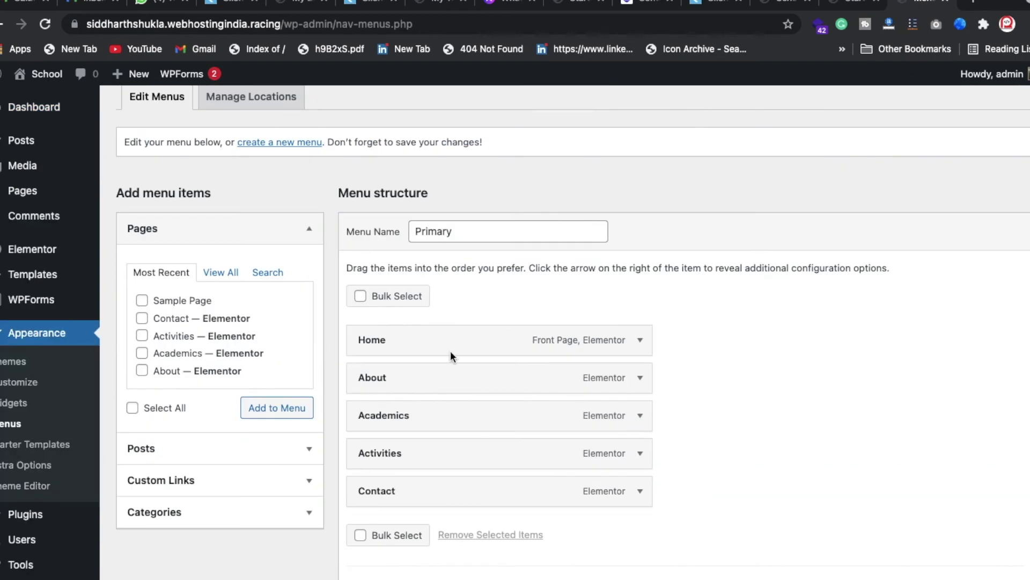
{"action": "left_click", "coordinate": [640, 339]}
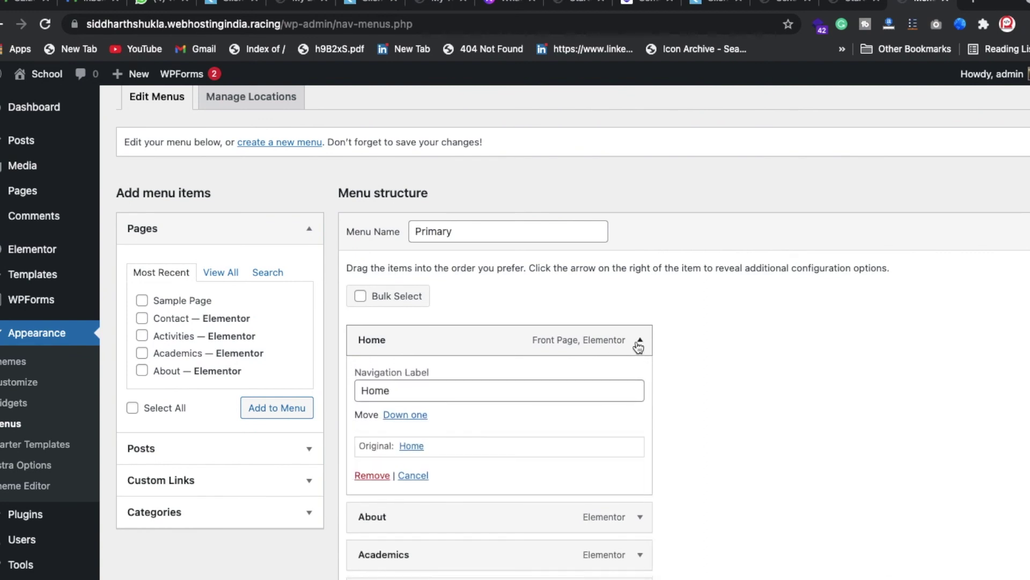
{"action": "left_click", "coordinate": [640, 340]}
{"action": "left_click", "coordinate": [470, 229]}
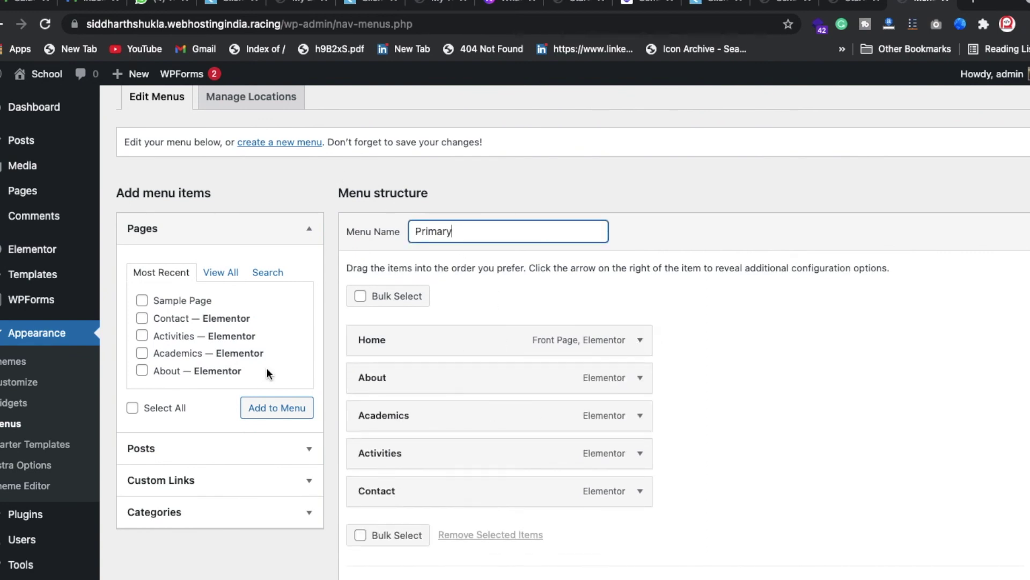
{"action": "left_click", "coordinate": [13, 403]}
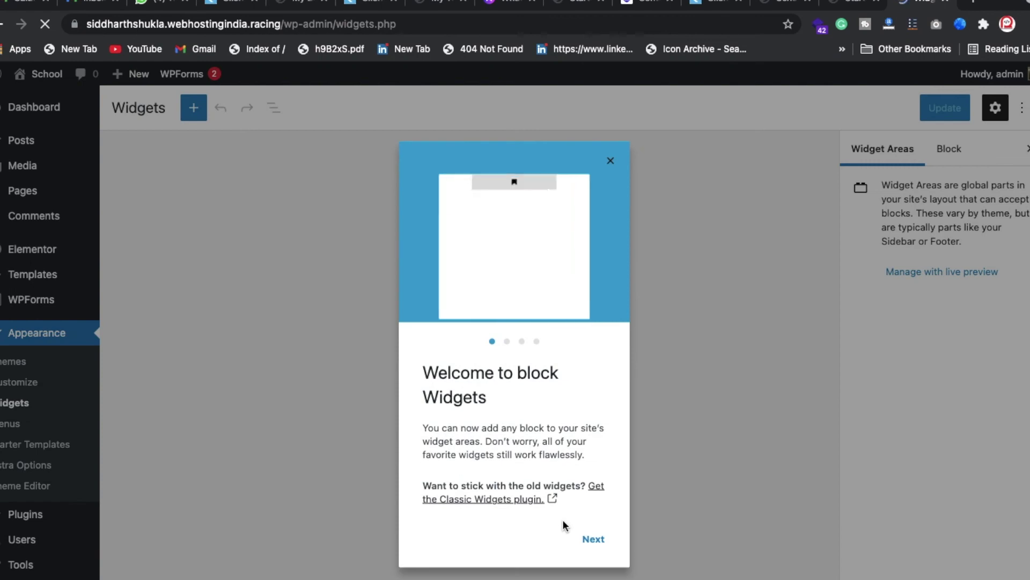
- Step through and close the block widgets welcome guide
{"action": "left_click", "coordinate": [594, 539]}
{"action": "left_click", "coordinate": [594, 539]}
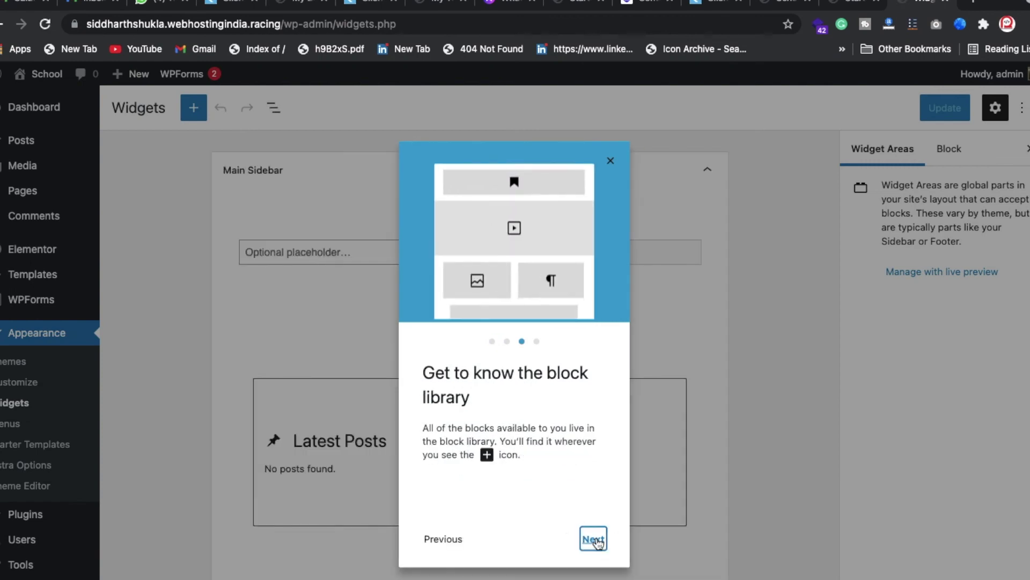
{"action": "left_click", "coordinate": [595, 538]}
{"action": "left_click", "coordinate": [596, 539]}
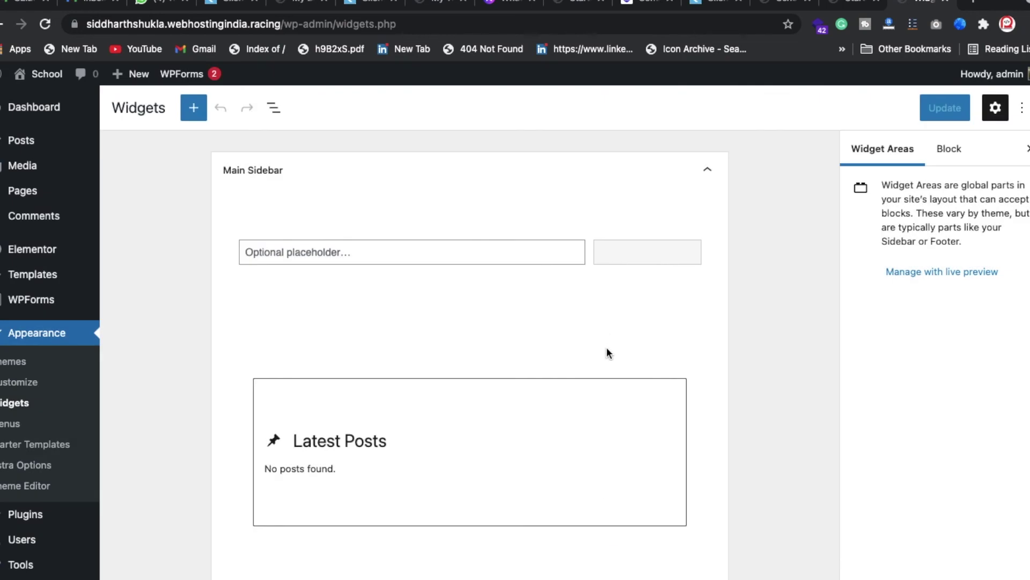
- Look over the Main Sidebar and Footer Builder Widget 1 areas, then return to Starter Templates
{"action": "scroll", "coordinate": [604, 322], "scroll_direction": "down", "scroll_amount": 5}
{"action": "scroll", "coordinate": [605, 319], "scroll_direction": "down", "scroll_amount": 5}
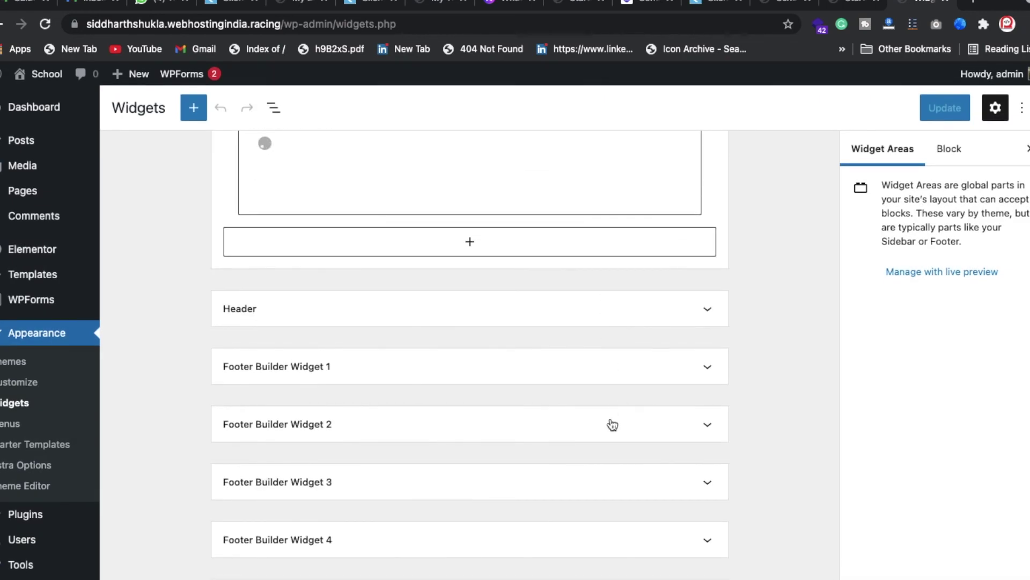
{"action": "left_click", "coordinate": [409, 379]}
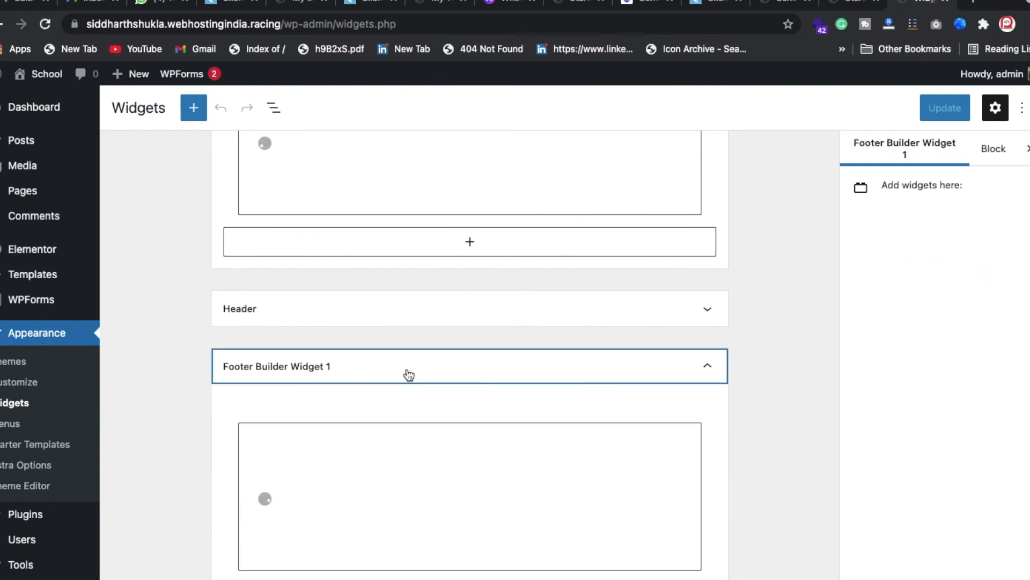
{"action": "left_click", "coordinate": [409, 375]}
{"action": "scroll", "coordinate": [635, 351], "scroll_direction": "up", "scroll_amount": 5}
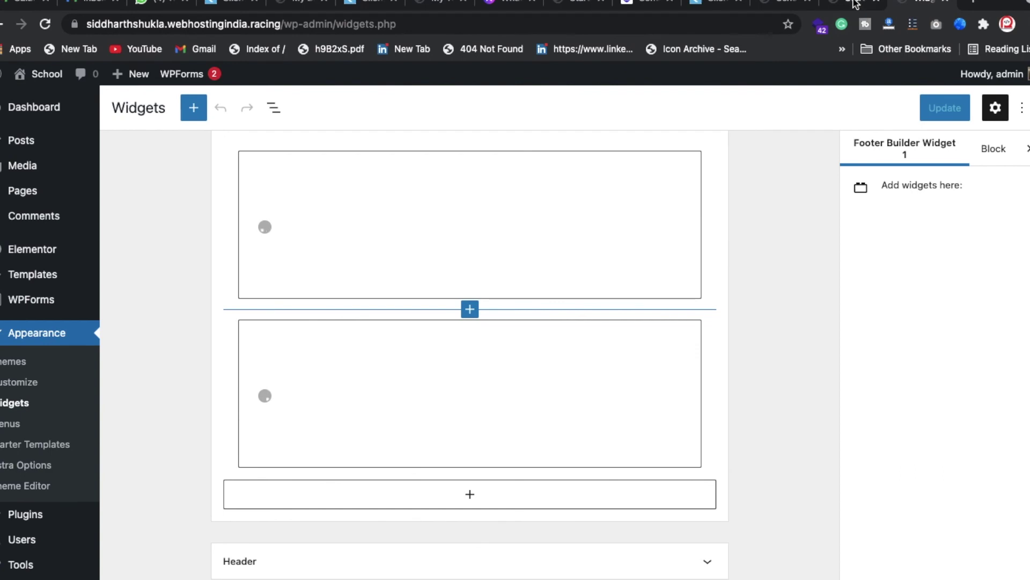
{"action": "left_click", "coordinate": [855, 4]}
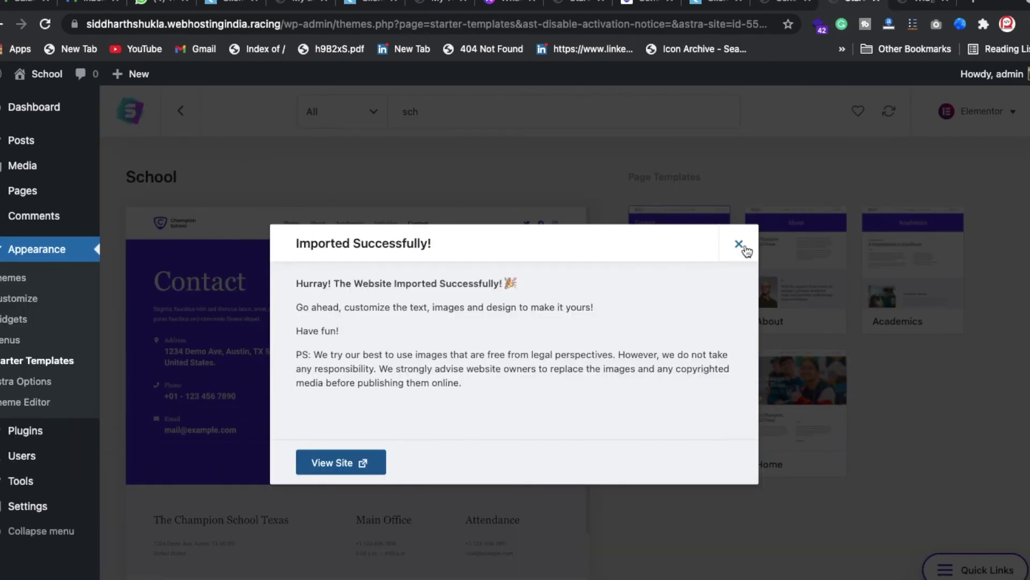
- Close the School template's Imported Successfully! dialog
{"action": "left_click", "coordinate": [740, 245]}
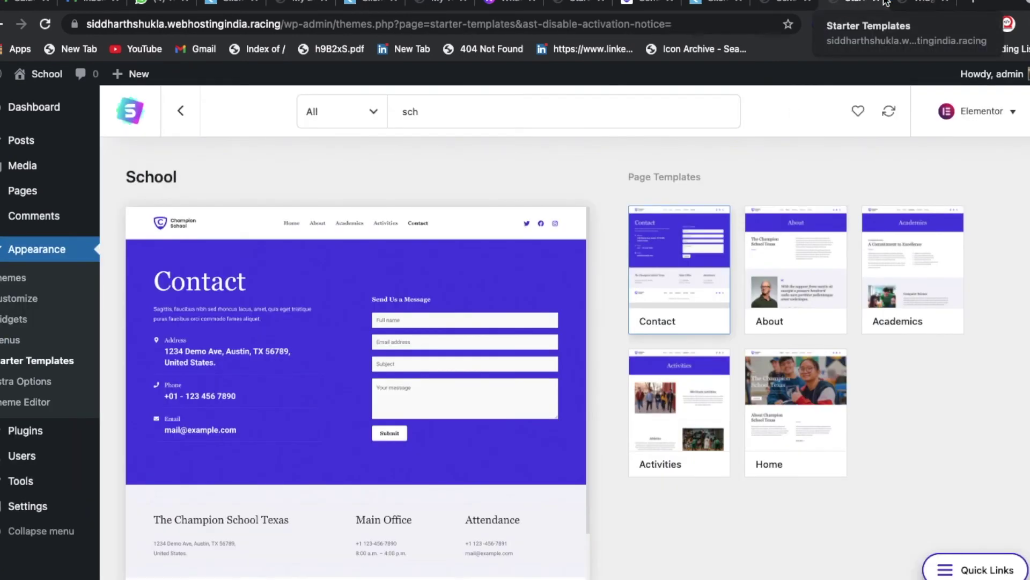